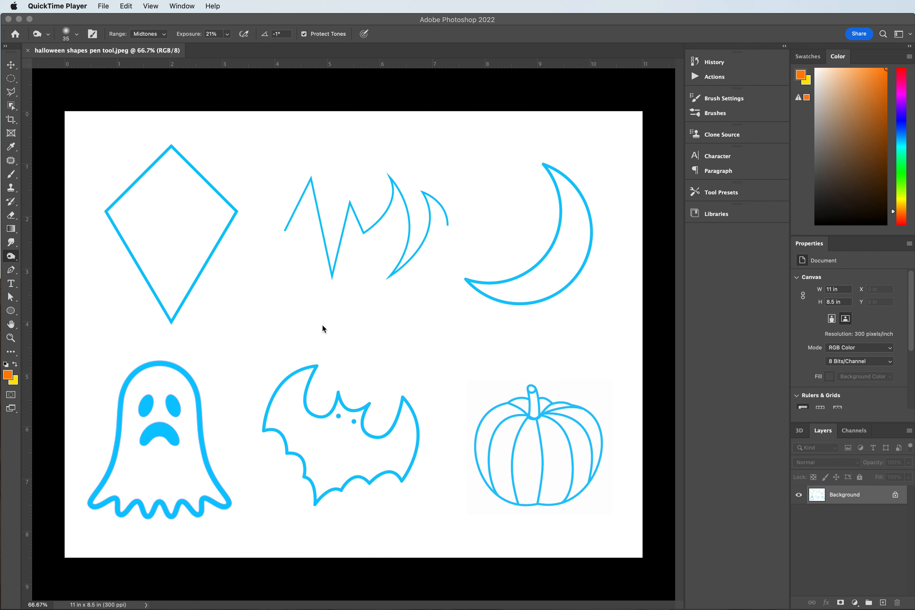
# Switch to Photoshop, activate the Pen tool and set its drawing mode to Path.
pyautogui.click(188, 22)
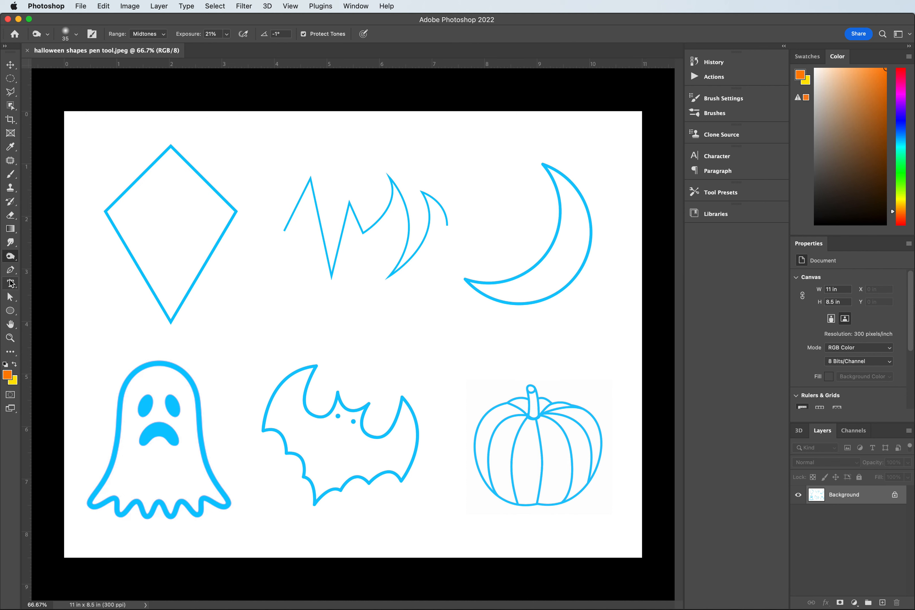
pyautogui.click(10, 270)
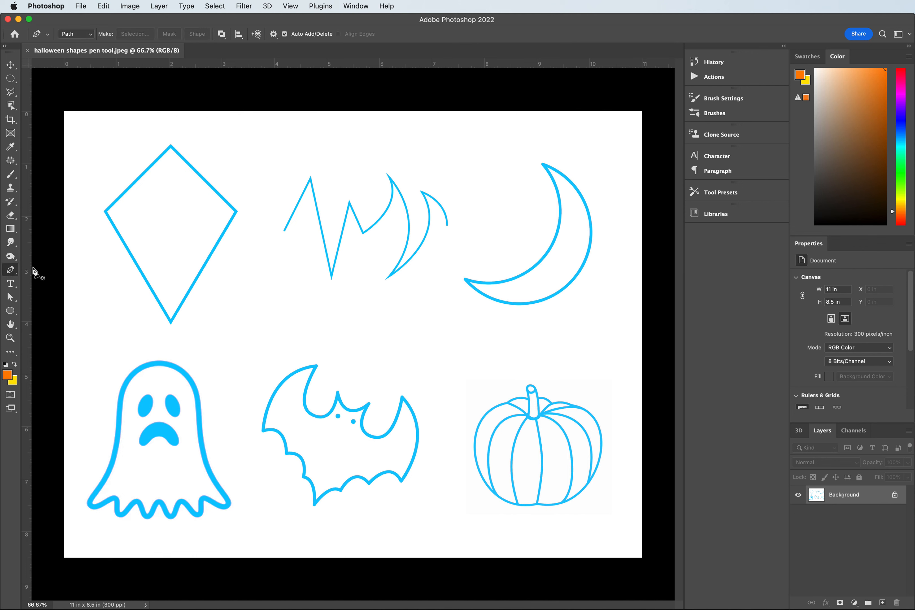
pyautogui.click(93, 37)
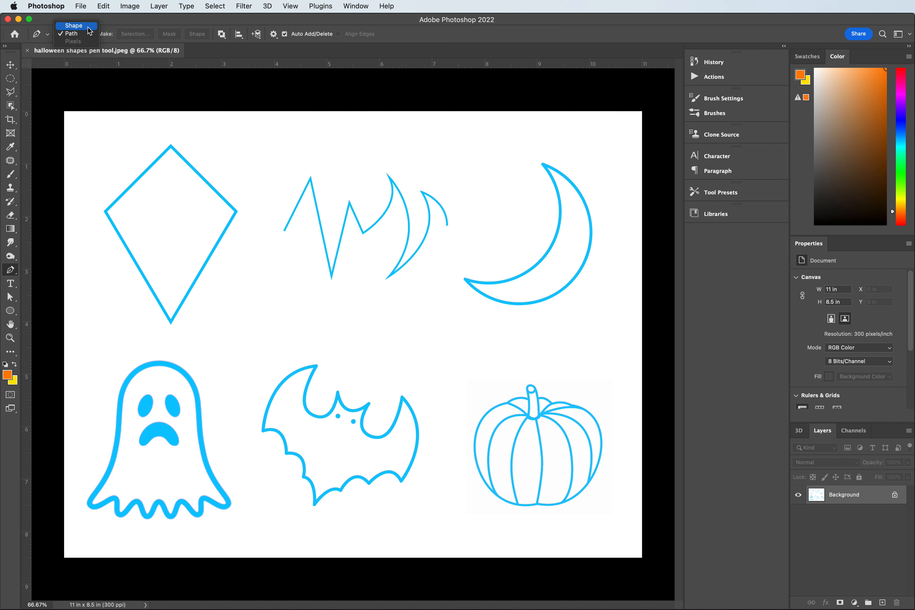
pyautogui.click(88, 28)
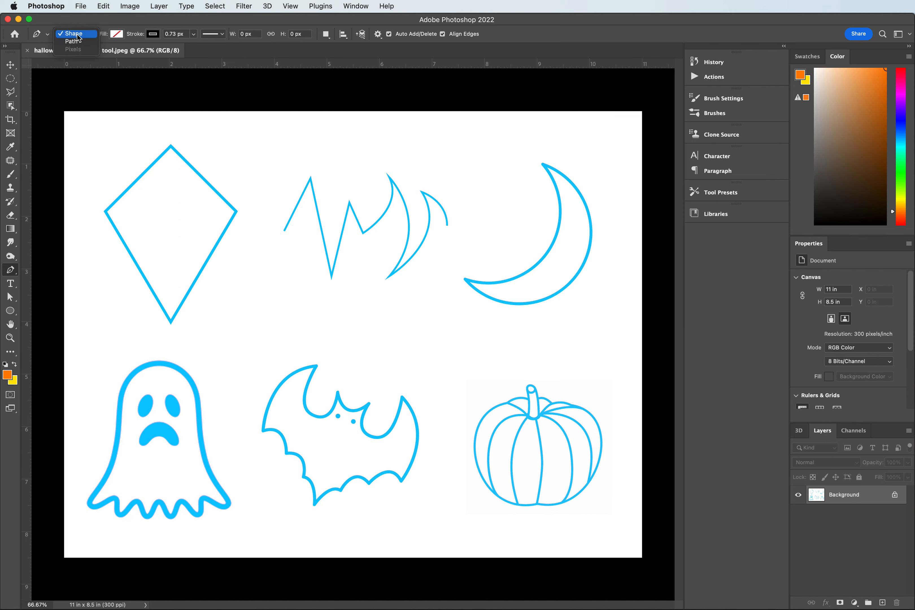
pyautogui.click(73, 41)
# Draw a closed four-point kite path slightly offset from the blue kite outline.
pyautogui.click(106, 196)
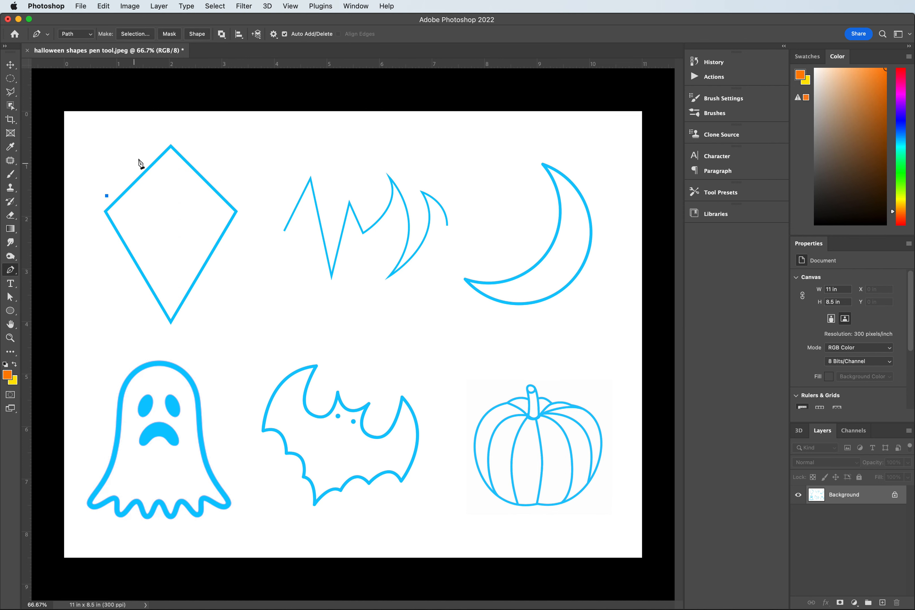
pyautogui.click(175, 129)
pyautogui.click(229, 190)
pyautogui.click(174, 285)
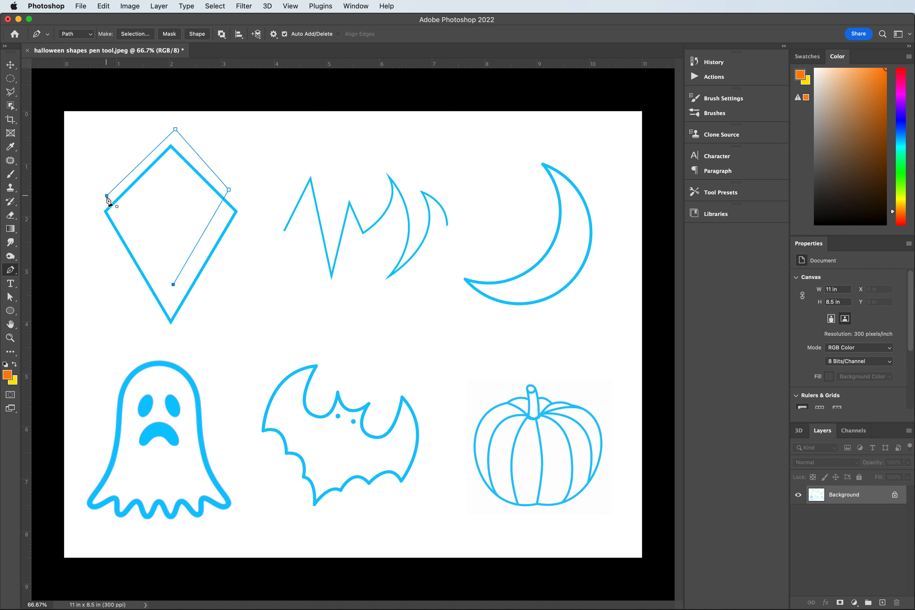
pyautogui.click(107, 197)
# Convert the kite path into a new anti-aliased selection with a 0-pixel feather radius, and deselect it.
pyautogui.click(135, 34)
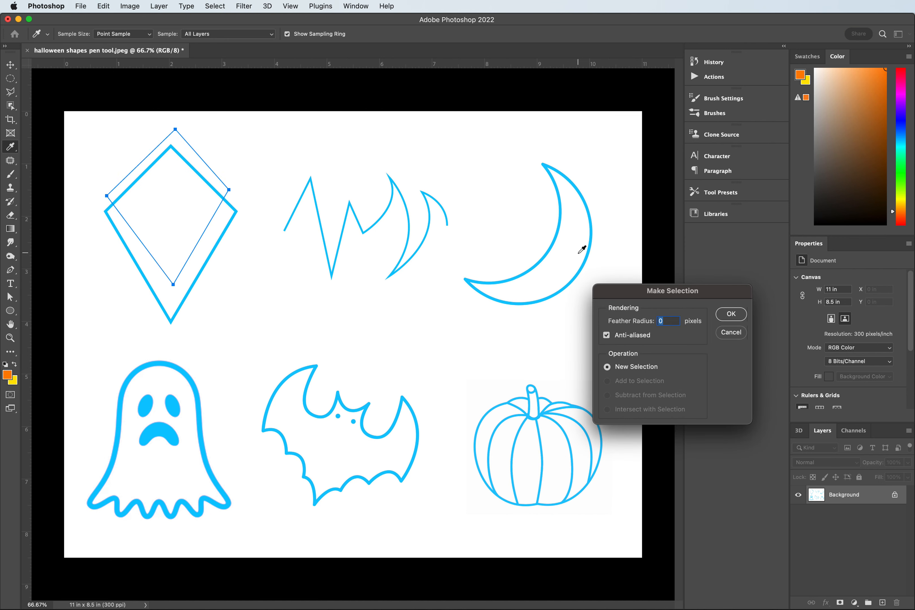
pyautogui.click(735, 317)
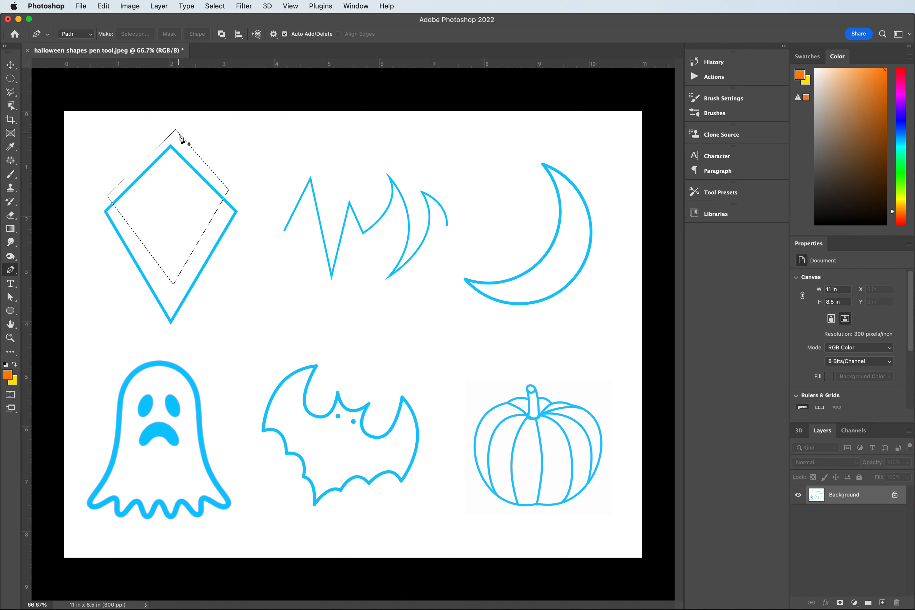
pyautogui.press('super+d')
# Switch the Pen tool to Shape mode, try an orange fill, and set the fill back to none.
pyautogui.click(76, 34)
pyautogui.click(78, 27)
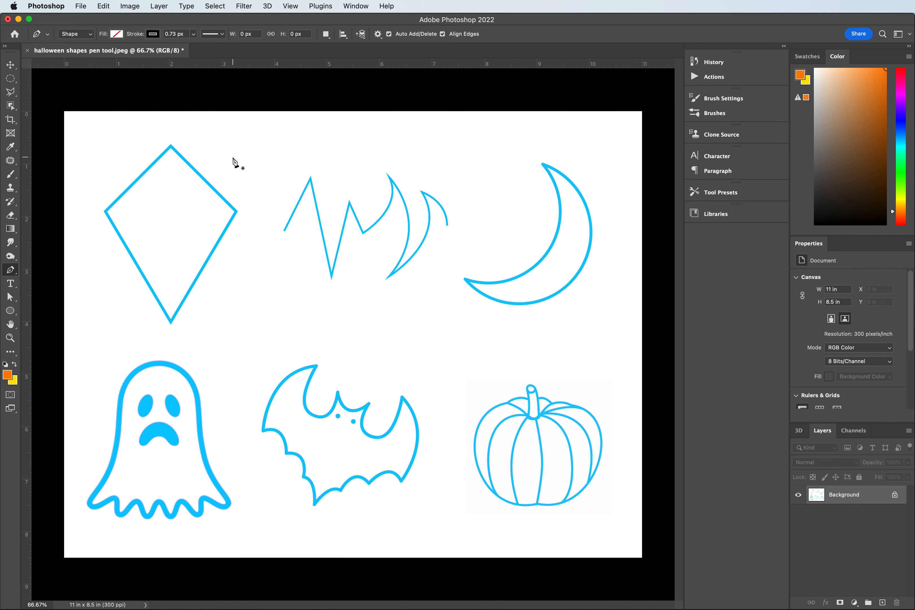
pyautogui.click(119, 33)
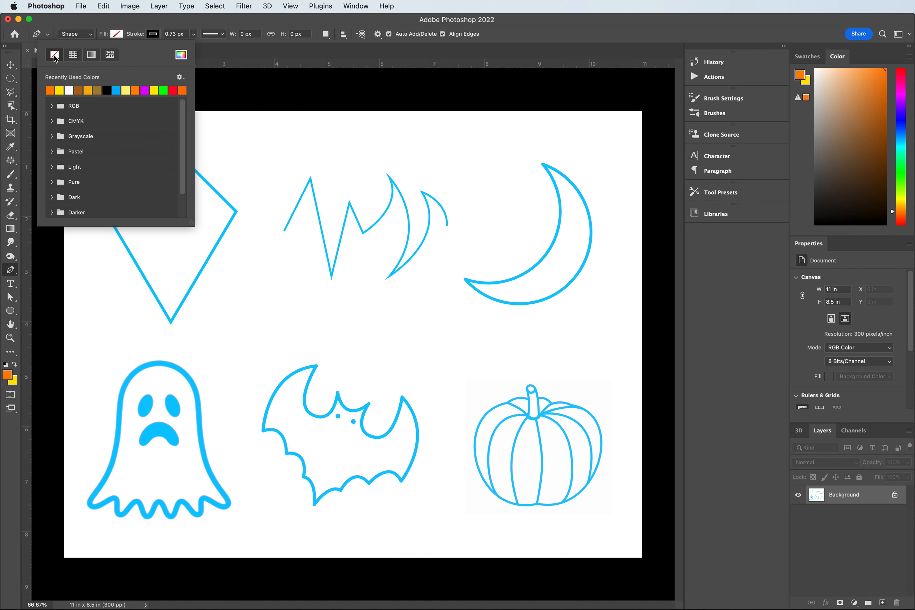
pyautogui.click(49, 91)
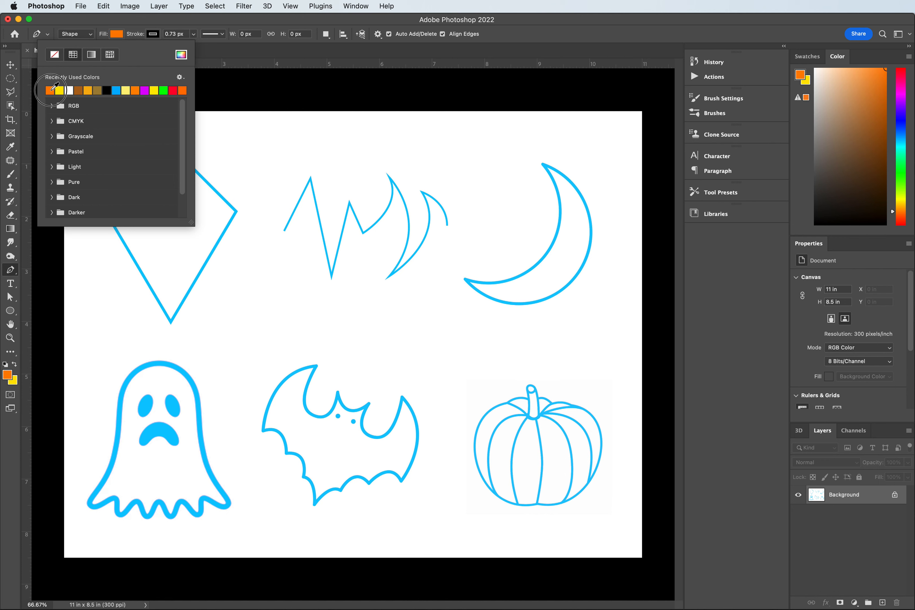
pyautogui.click(116, 35)
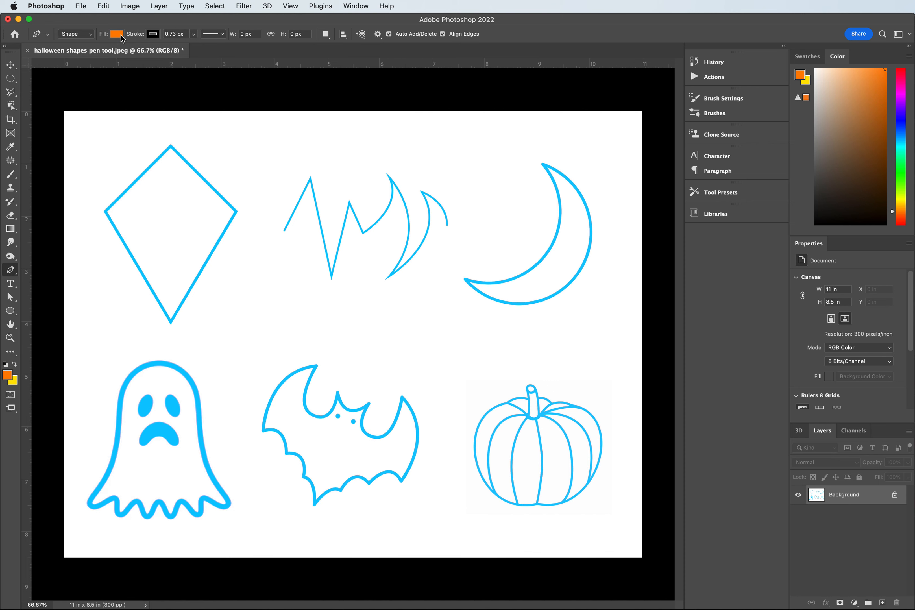
pyautogui.click(117, 36)
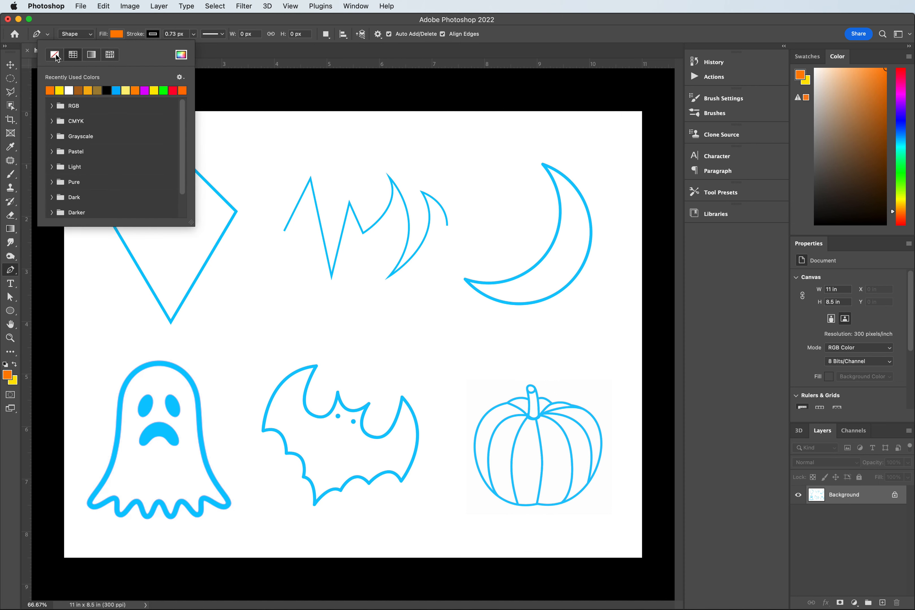
pyautogui.click(55, 55)
pyautogui.click(152, 21)
# Set the shape stroke to black with a width of 5 px, and review the stroke line options.
pyautogui.click(153, 34)
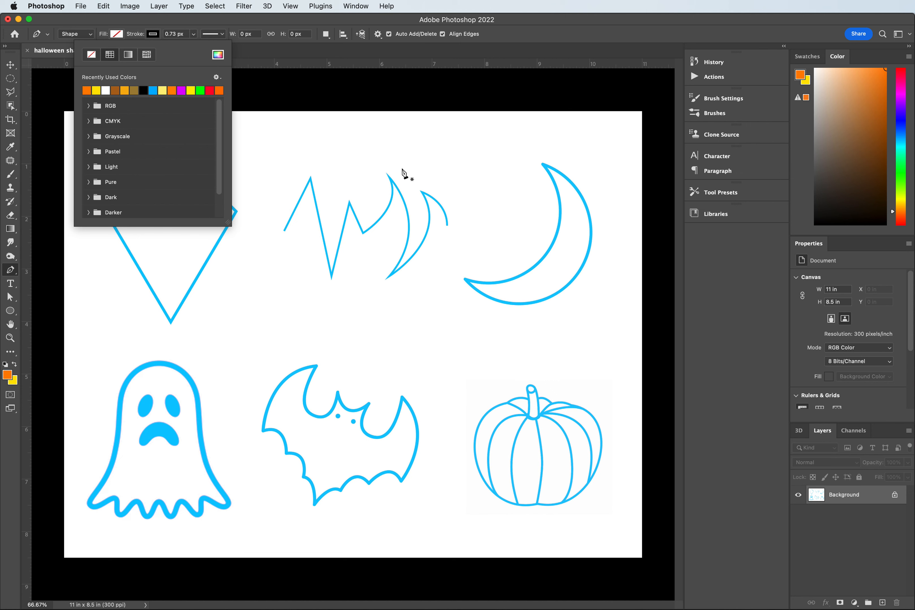
pyautogui.click(144, 91)
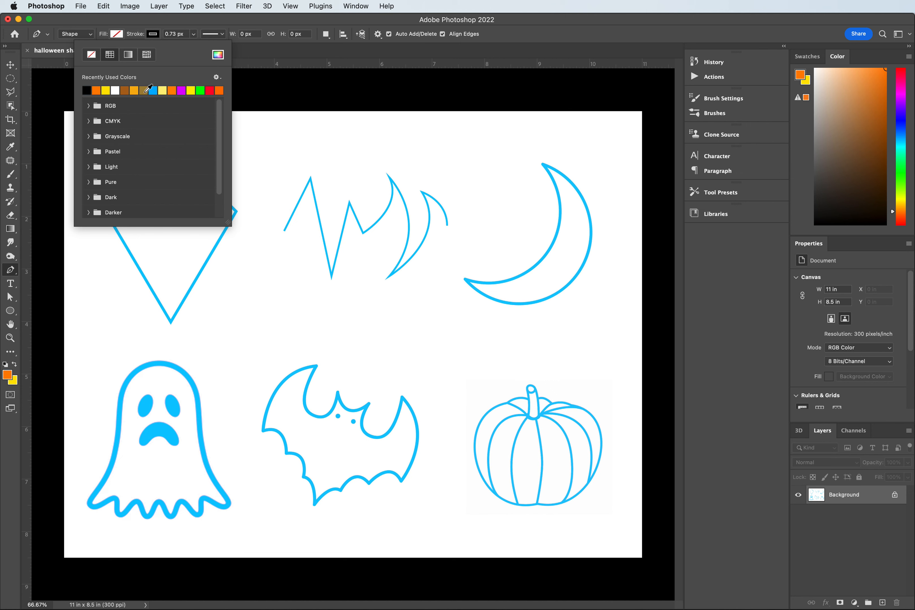
pyautogui.click(171, 35)
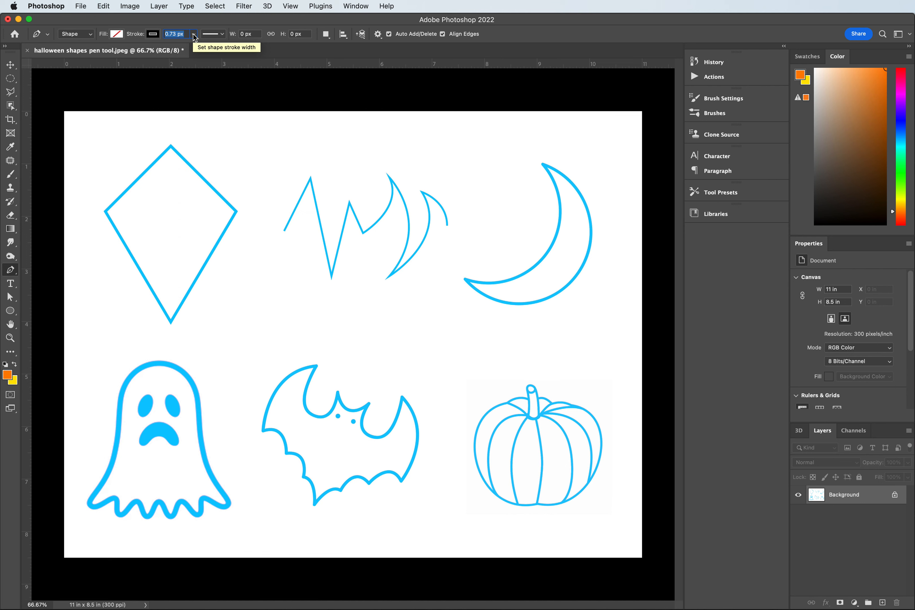
pyautogui.write('5')
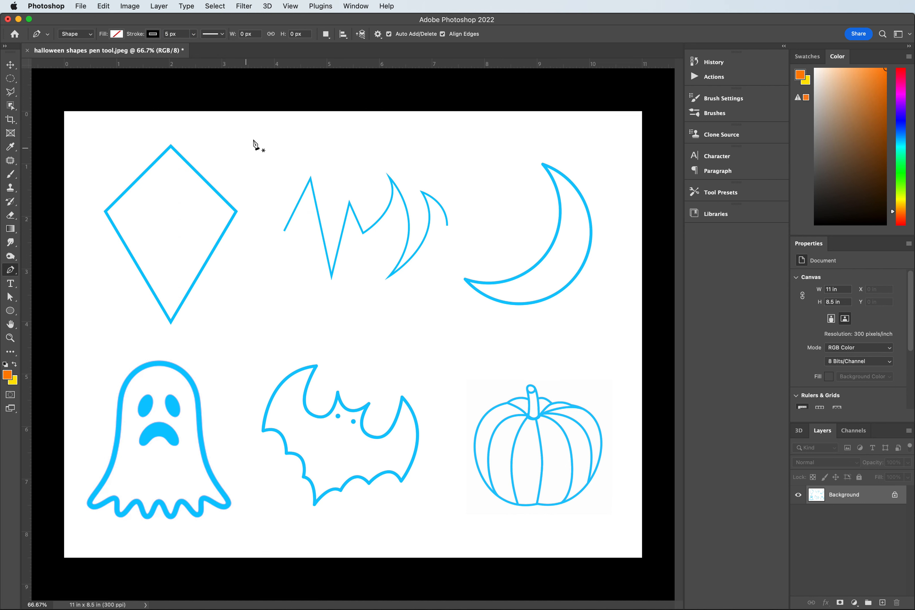
pyautogui.click(227, 36)
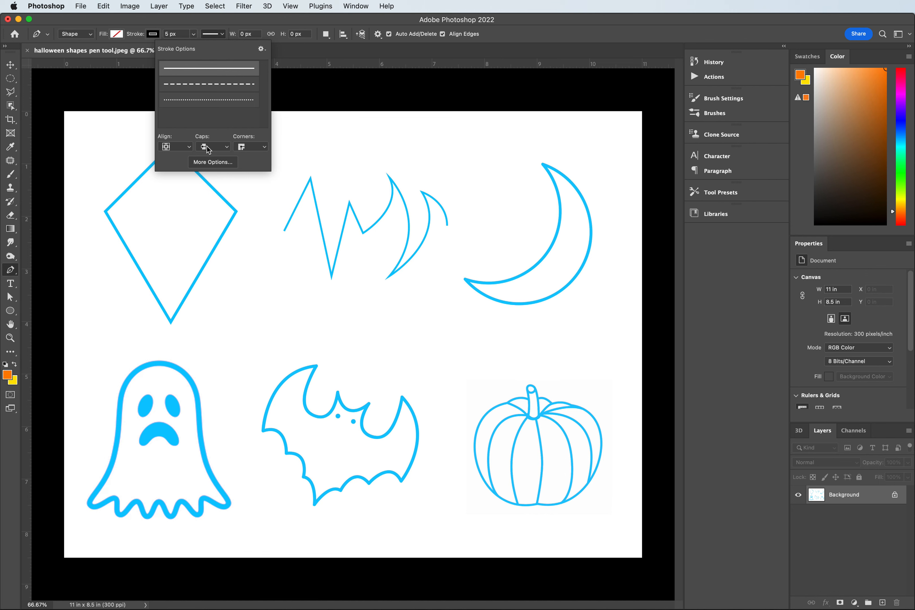
pyautogui.click(275, 21)
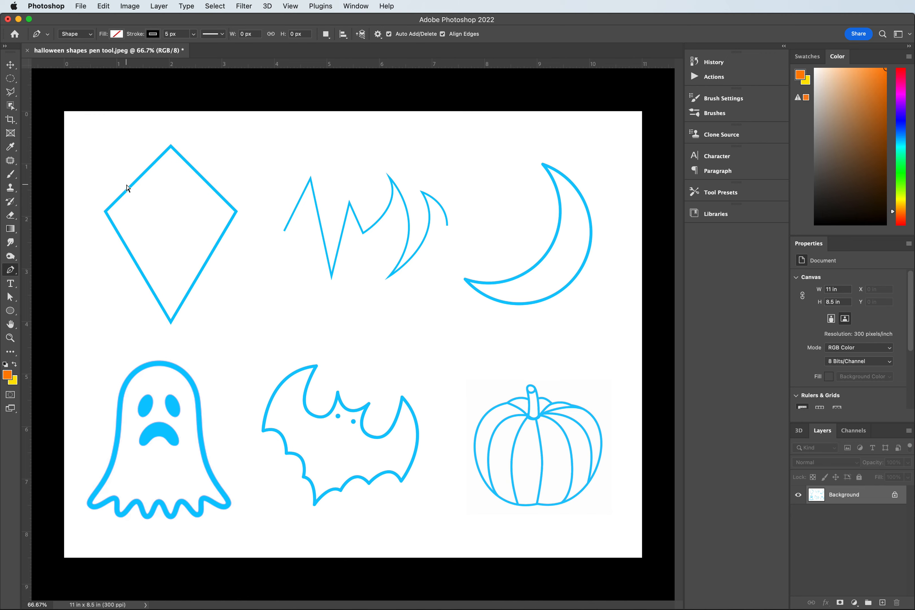
# Trace the kite's upper-left edge with the Pen tool from its left corner to its top corner, about 372 by 369 px.
pyautogui.press('super+plus')
pyautogui.press('super+plus')
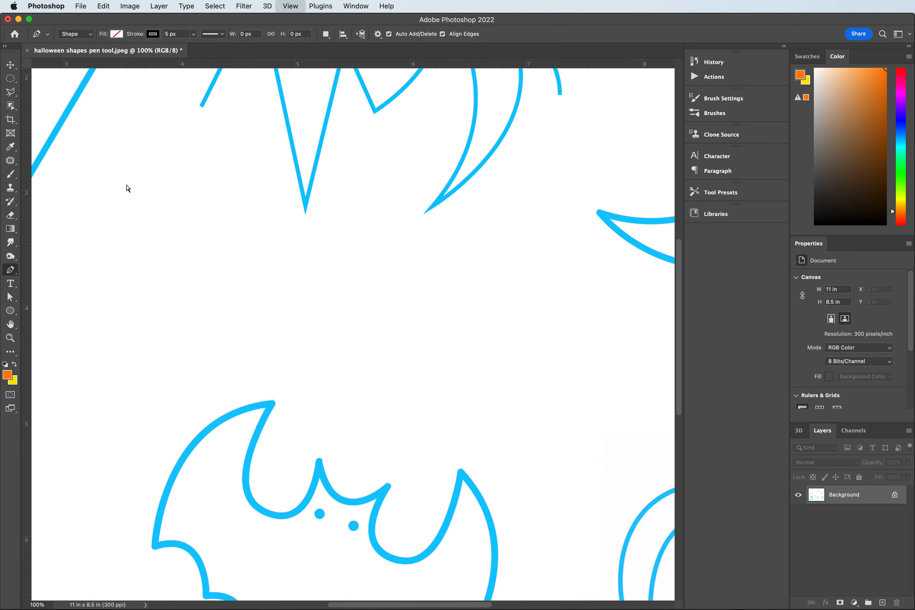
pyautogui.press('super+minus')
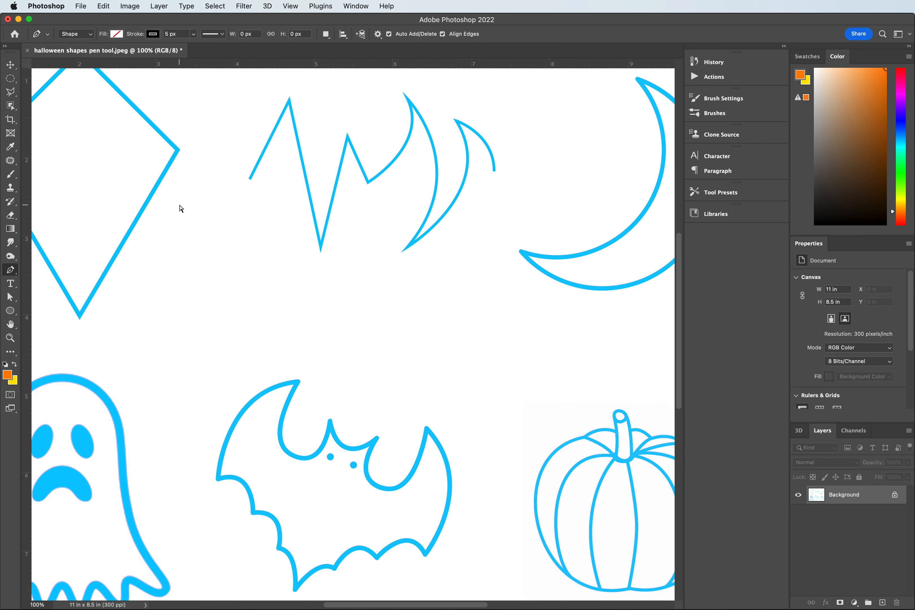
pyautogui.hscroll(-5, 175, 202)
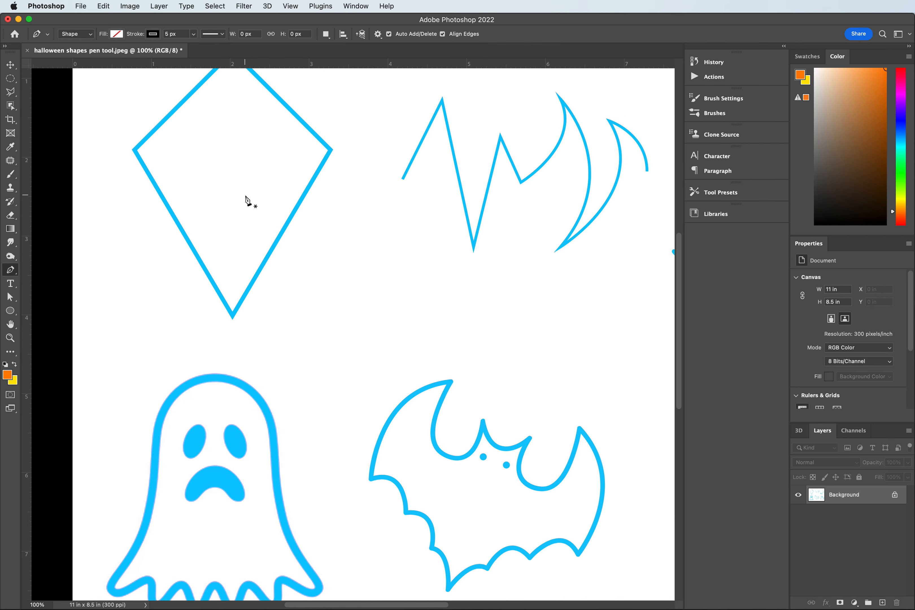
pyautogui.scroll(-2, 247, 201)
pyautogui.hscroll(-3, 247, 202)
pyautogui.scroll(-2, 248, 201)
pyautogui.scroll(-2, 246, 199)
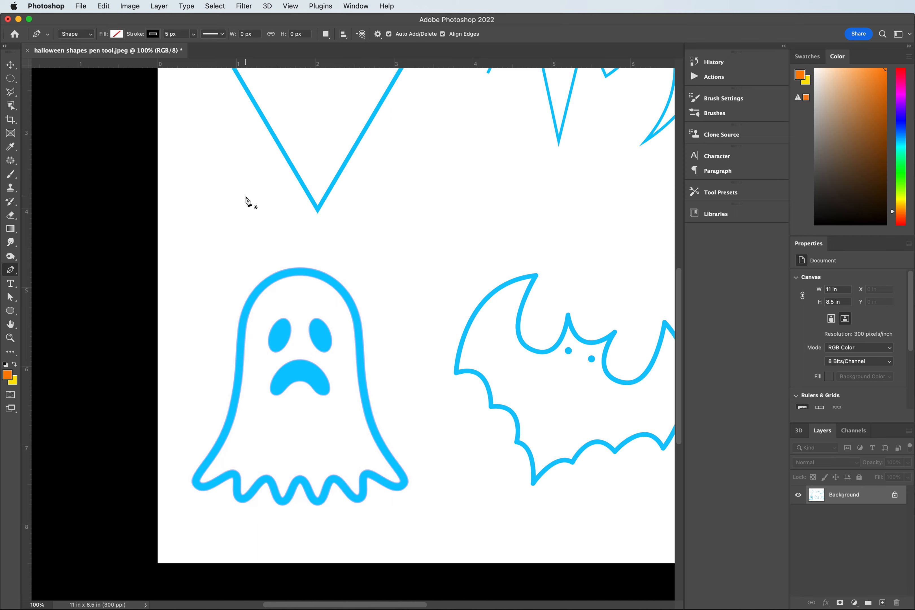
pyautogui.scroll(6, 246, 199)
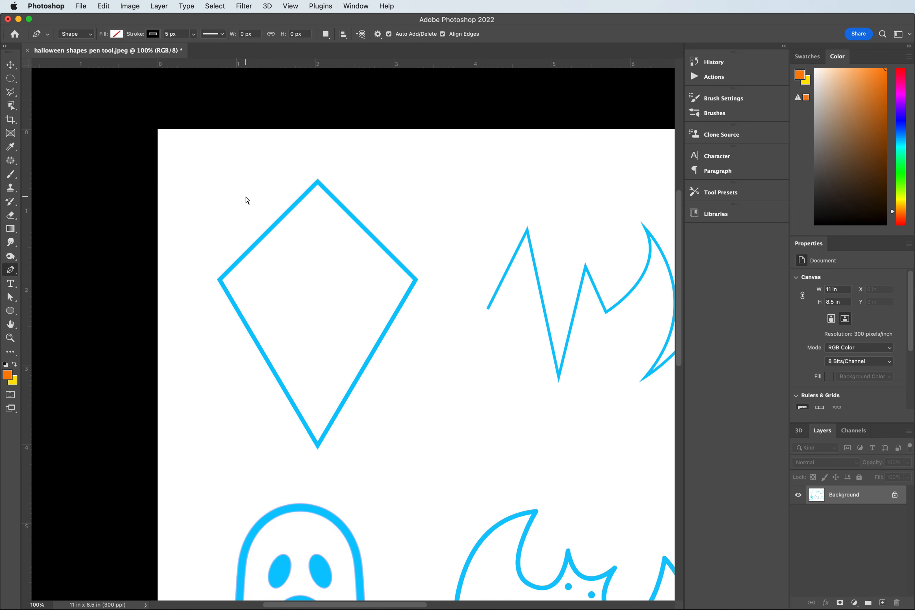
pyautogui.hscroll(1, 252, 202)
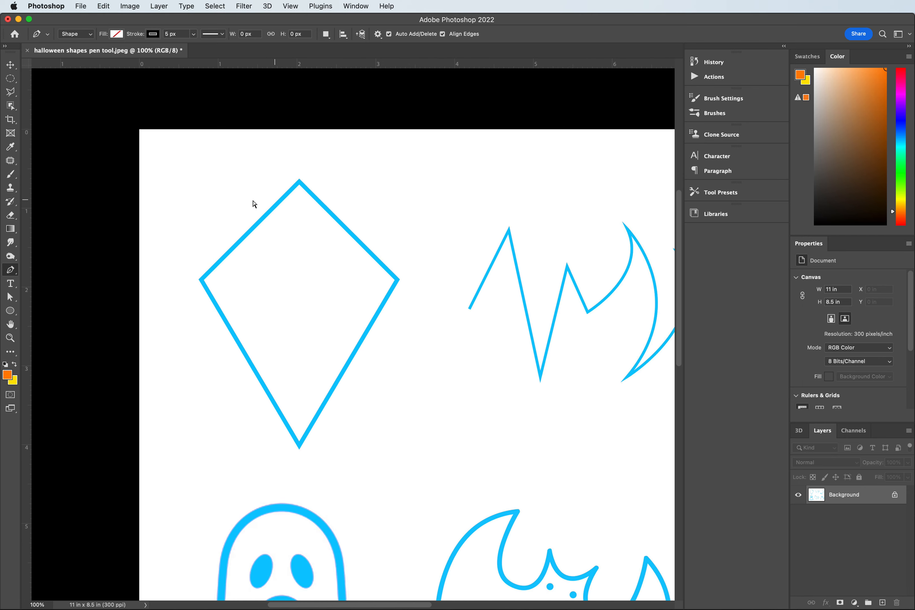
pyautogui.hscroll(-1, 251, 202)
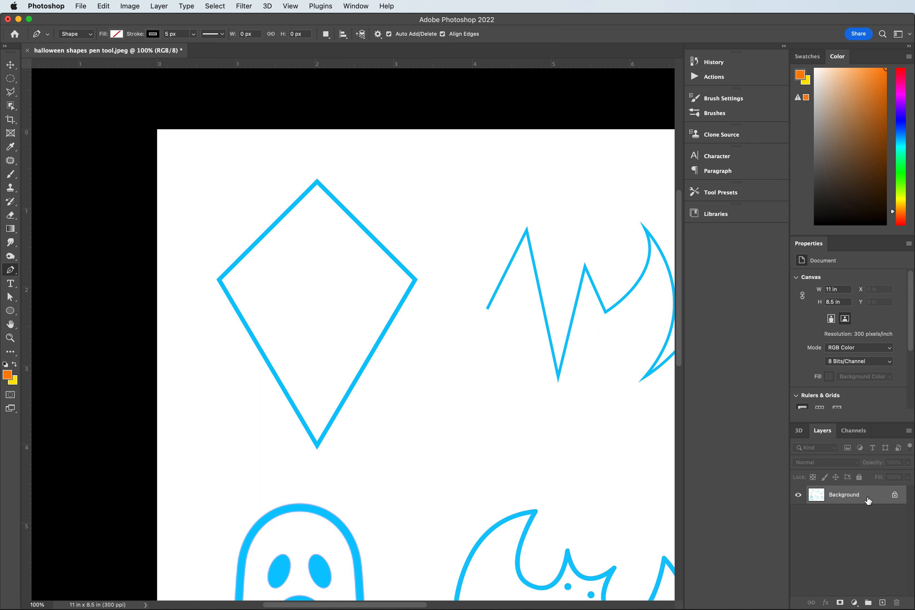
pyautogui.click(220, 279)
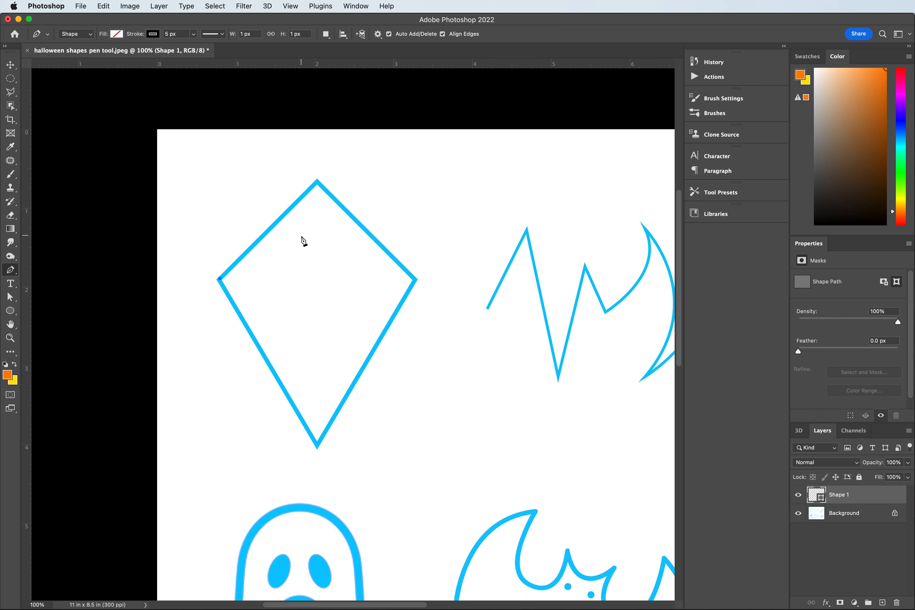
pyautogui.click(317, 181)
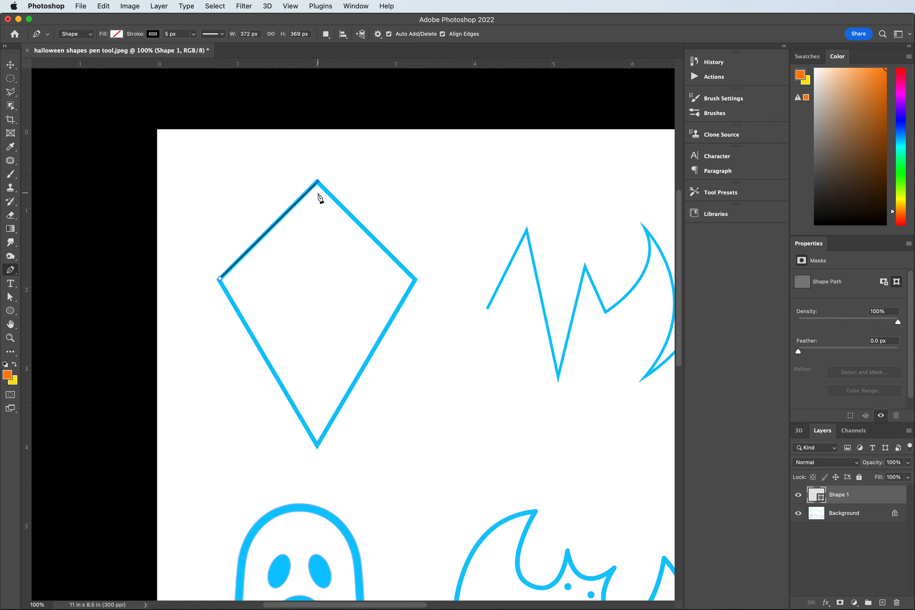
# Set the stroke width of the kite shape to 15 px.
pyautogui.click(171, 35)
pyautogui.write('1')
pyautogui.press('Return')
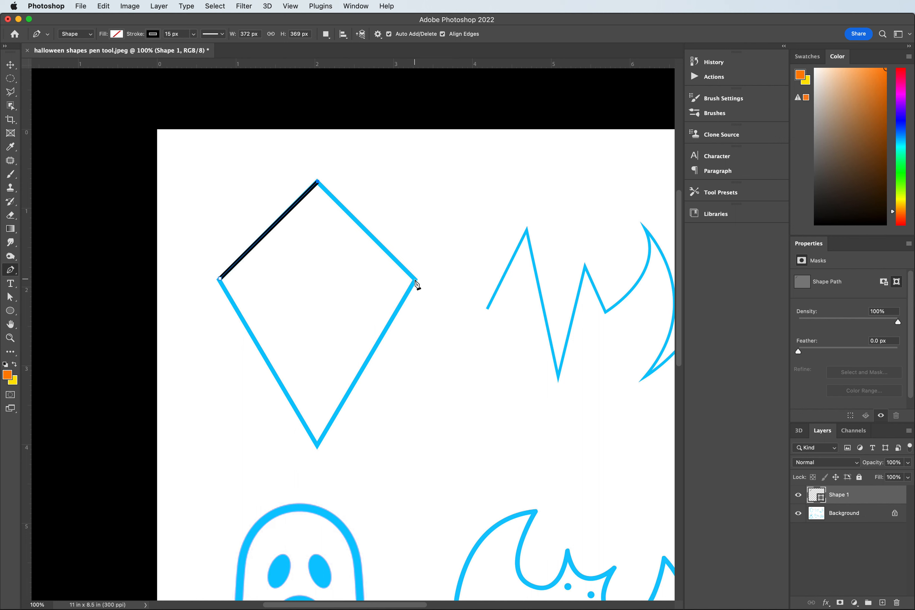
# Place five closely spaced anchor points down the kite's upper-right edge.
pyautogui.click(330, 193)
pyautogui.click(346, 212)
pyautogui.click(362, 228)
pyautogui.click(382, 246)
pyautogui.click(400, 263)
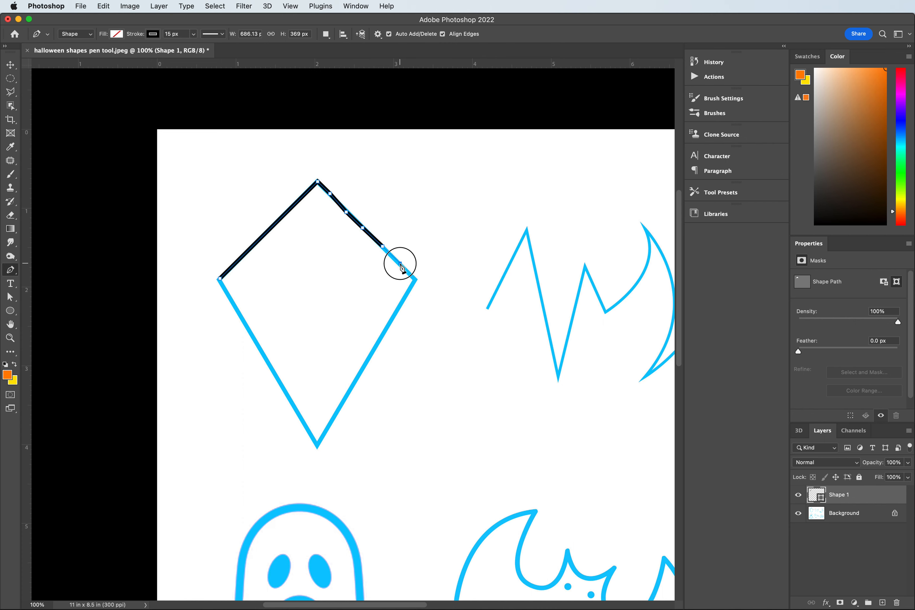
# Undo the closely spaced anchor points on the kite's upper-right edge.
pyautogui.press('super+z')
pyautogui.press('super+z')
pyautogui.press('super+z')
pyautogui.press('super+z')
pyautogui.press('super+z')
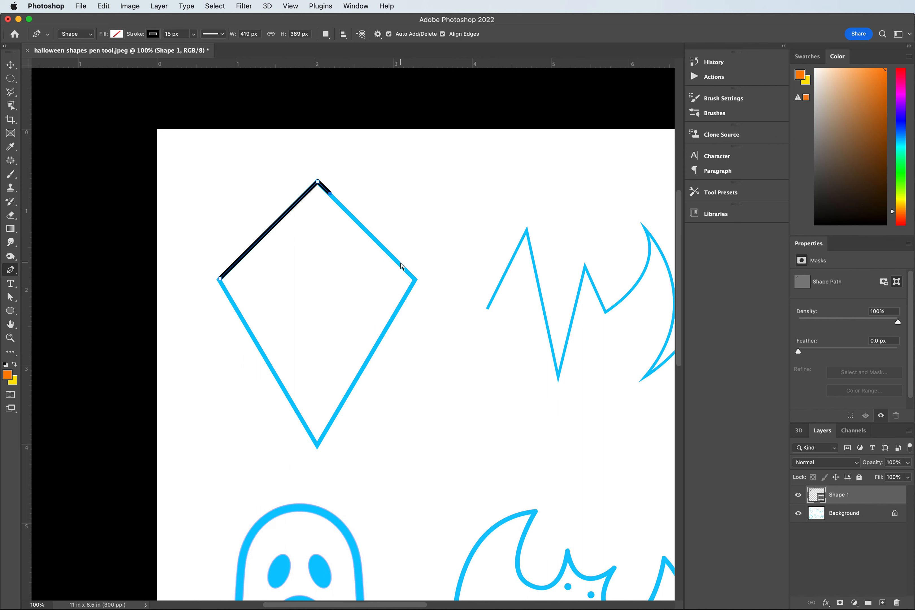
# Trace the kite's upper-right and lower-right edges with single segments, and undo both along with the stroke width change.
pyautogui.click(416, 281)
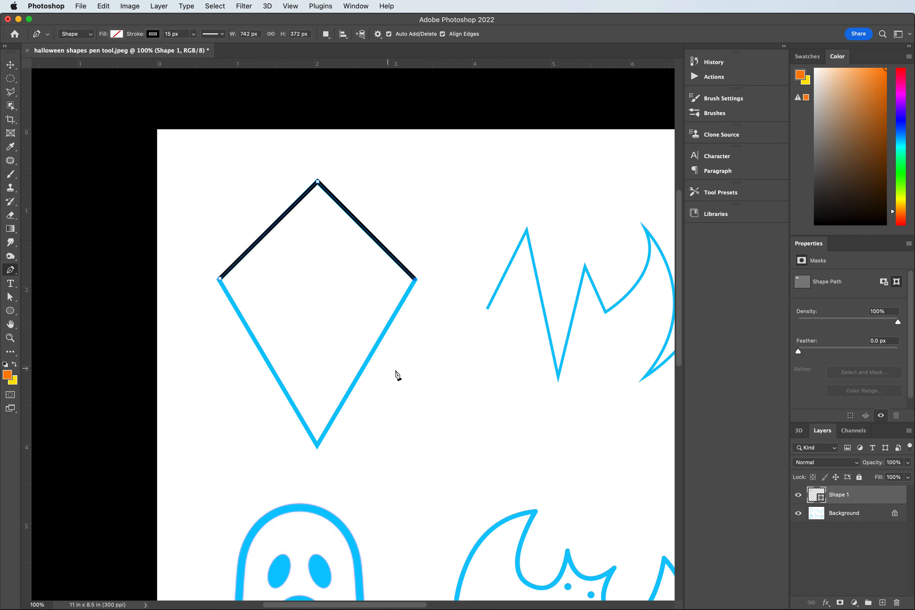
pyautogui.click(317, 447)
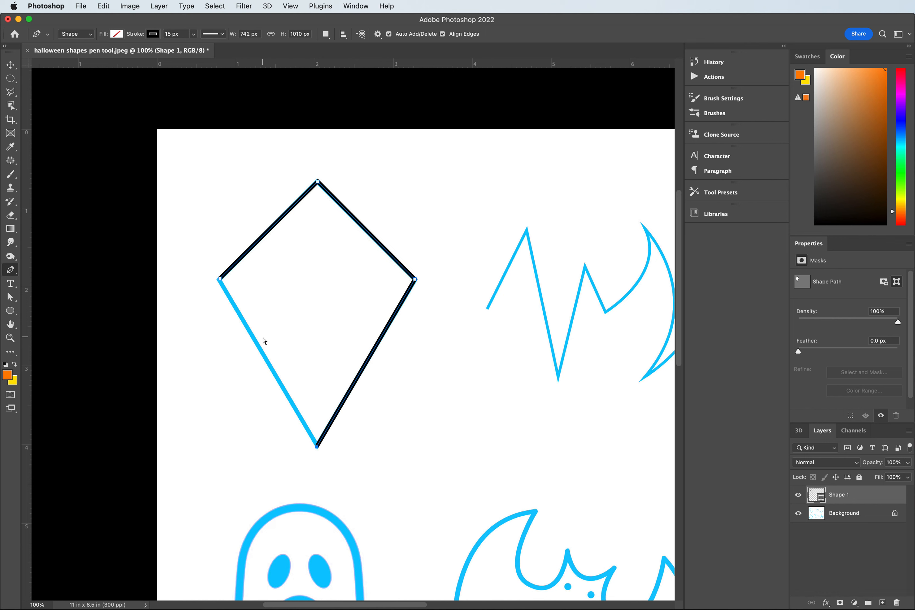
pyautogui.press('super+z')
pyautogui.press('super+z')
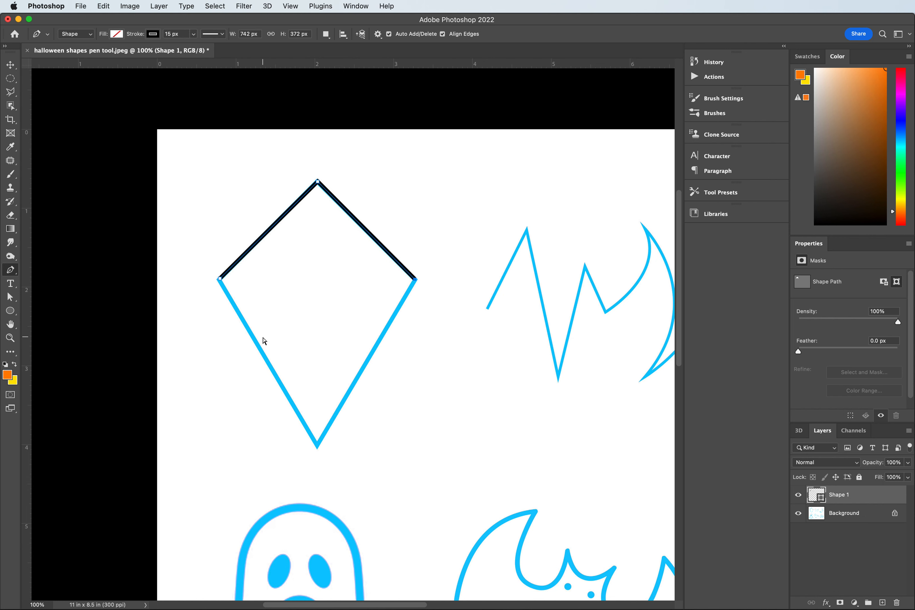
pyautogui.press('super+z')
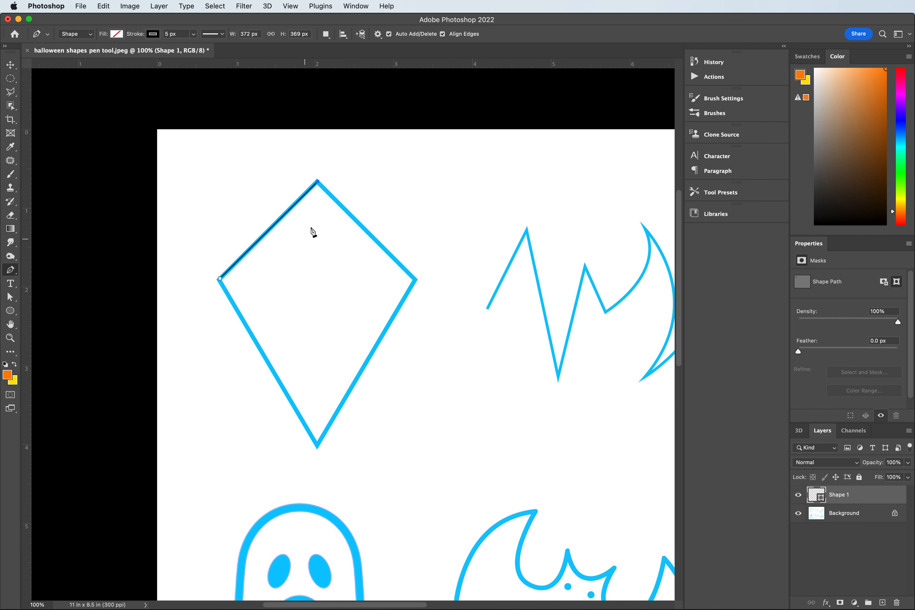
# Restore the 15 px stroke width and trace the kite's remaining three edges with straight segments, closing the outline.
pyautogui.press('super+shift+z')
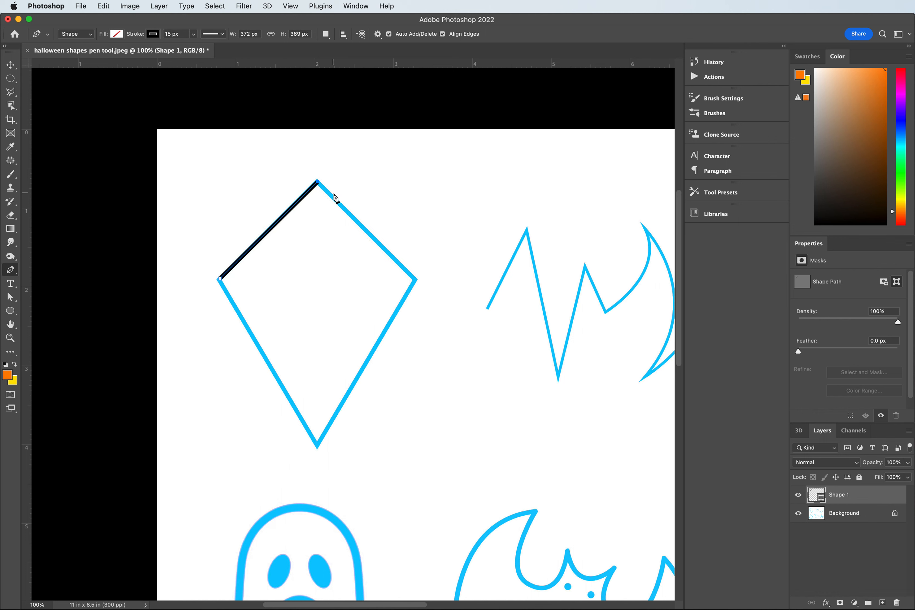
pyautogui.click(416, 280)
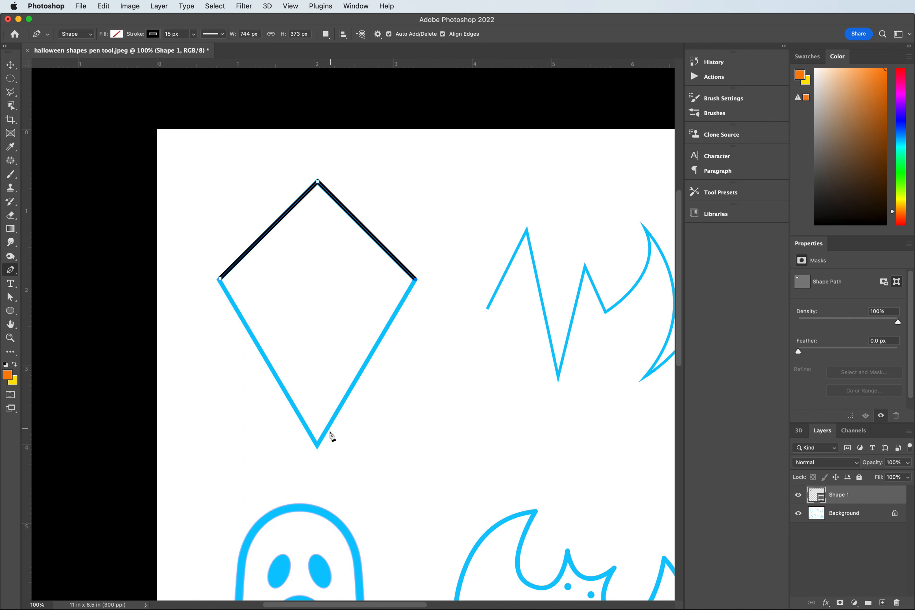
pyautogui.click(318, 447)
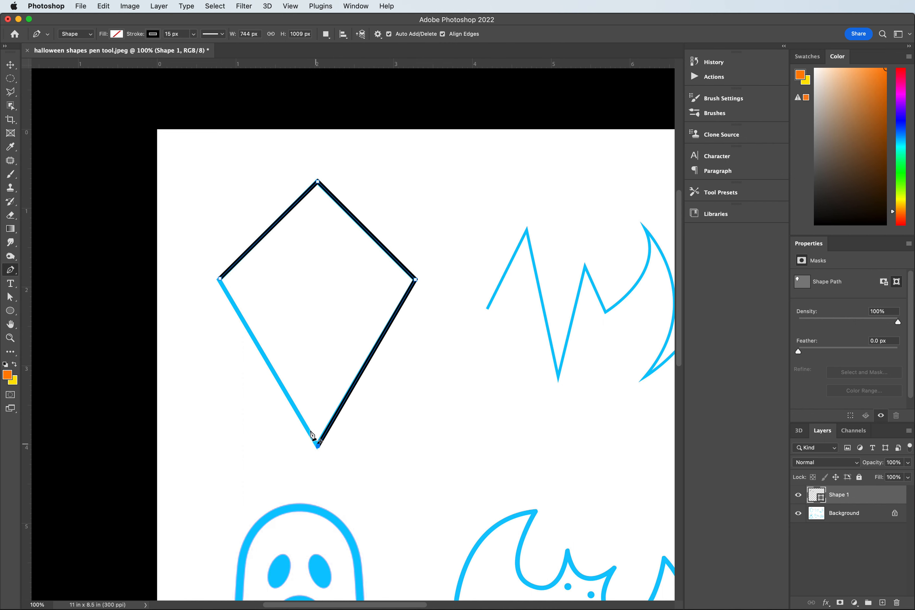
pyautogui.click(219, 279)
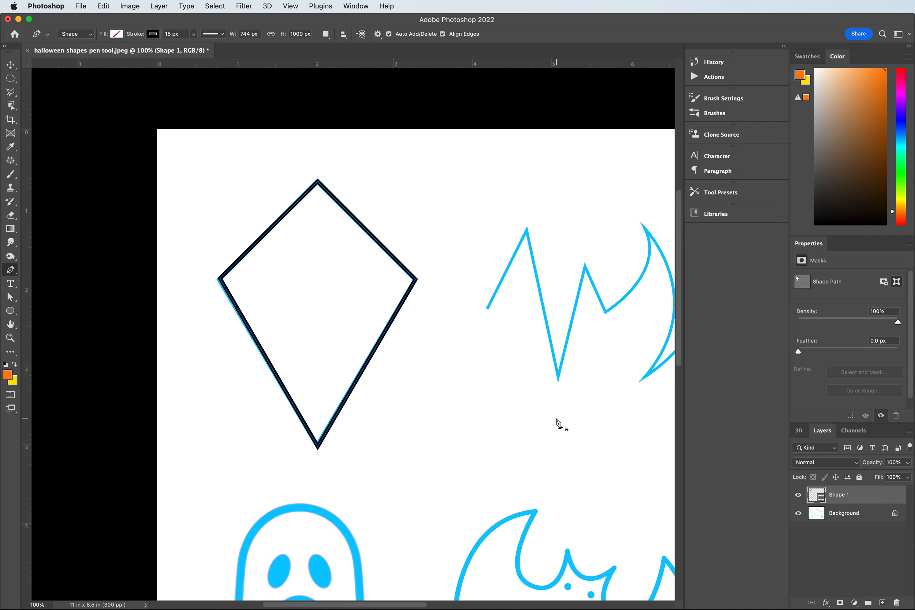
# Start a new path on the zigzag line and trace its four straight segments with corner anchor points.
pyautogui.moveTo(413, 606); pyautogui.dragTo(487, 548)
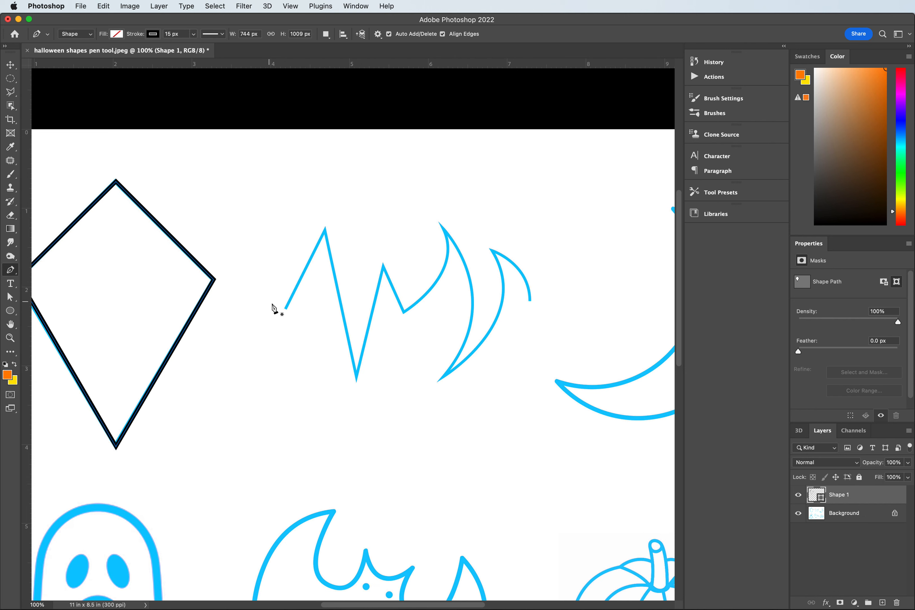
pyautogui.click(286, 310)
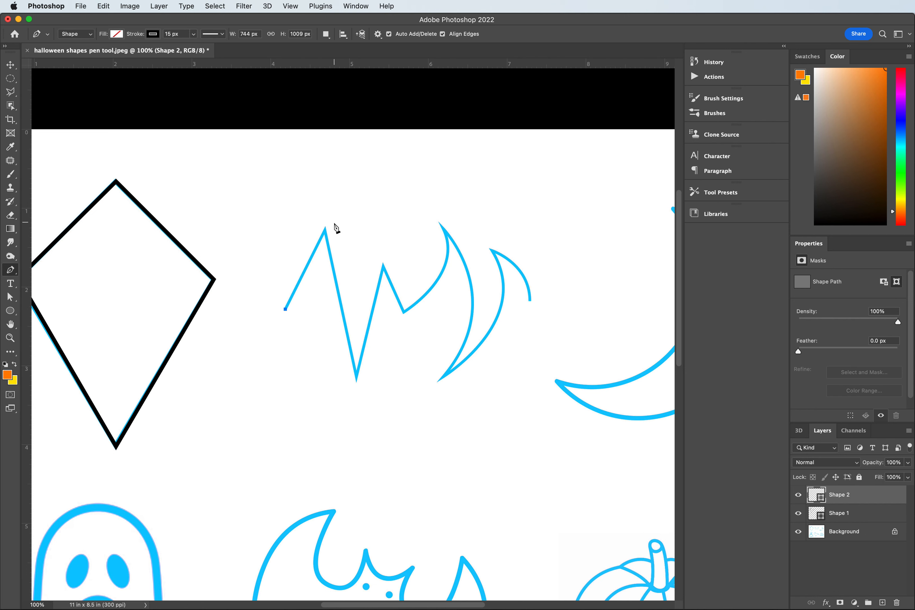
pyautogui.click(326, 229)
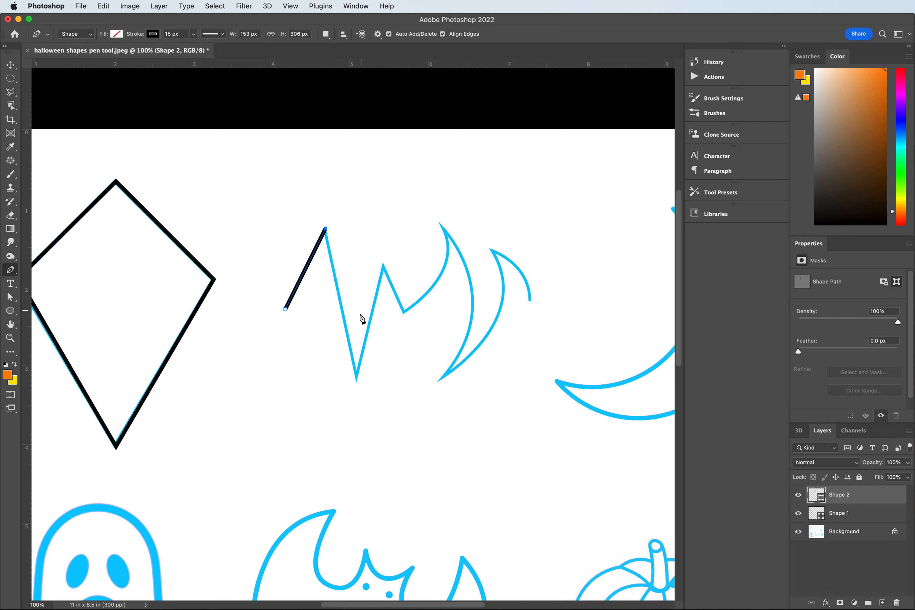
pyautogui.click(357, 378)
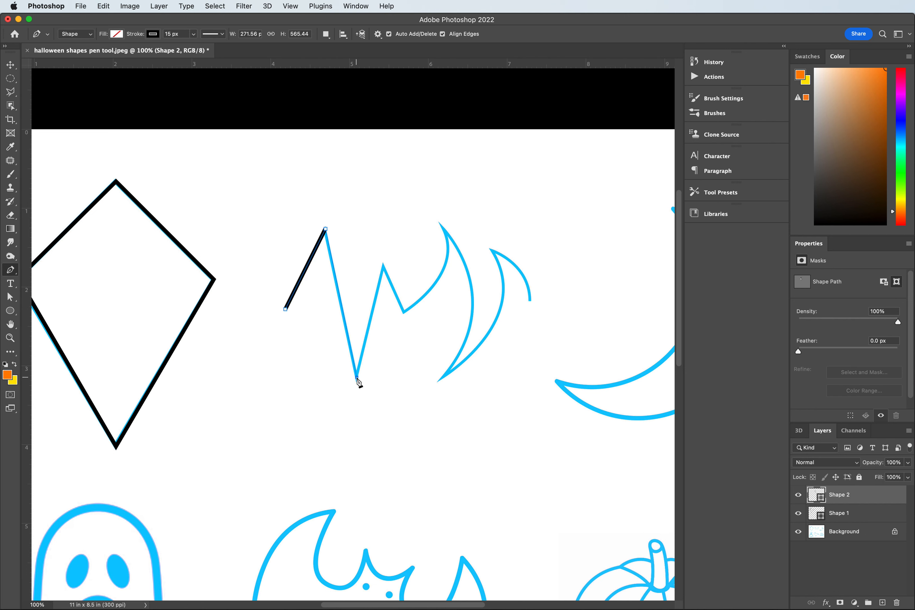
pyautogui.click(384, 266)
pyautogui.click(404, 312)
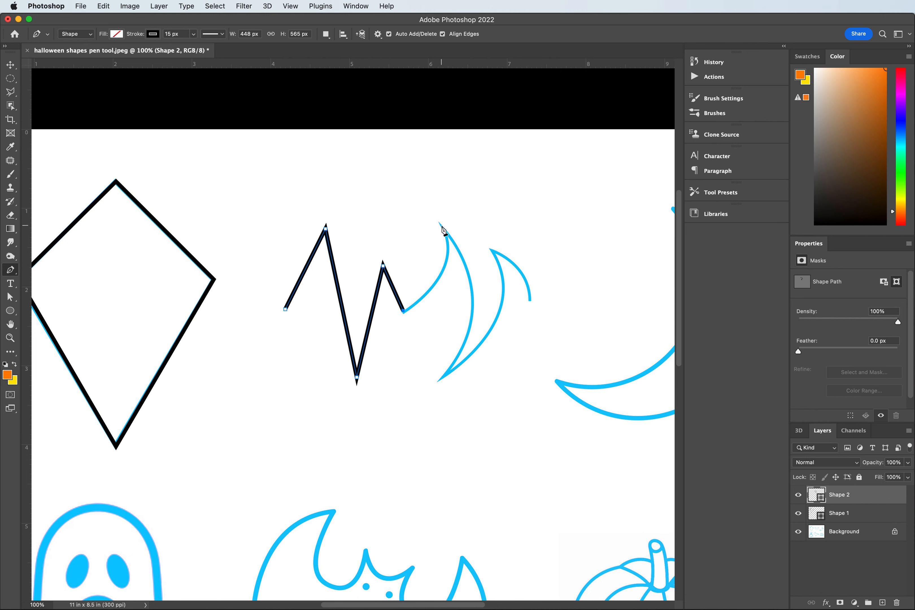
# Trace the curve from the end of the zigzag to the first crescent's upper tip, bending it to the template.
pyautogui.moveTo(442, 226); pyautogui.dragTo(415, 99)
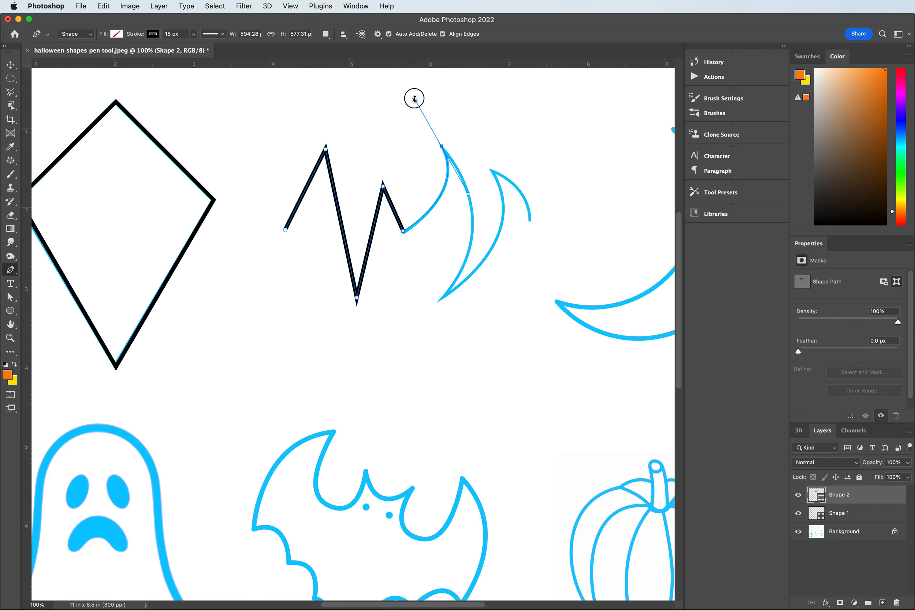
pyautogui.moveTo(414, 99); pyautogui.dragTo(415, 99)
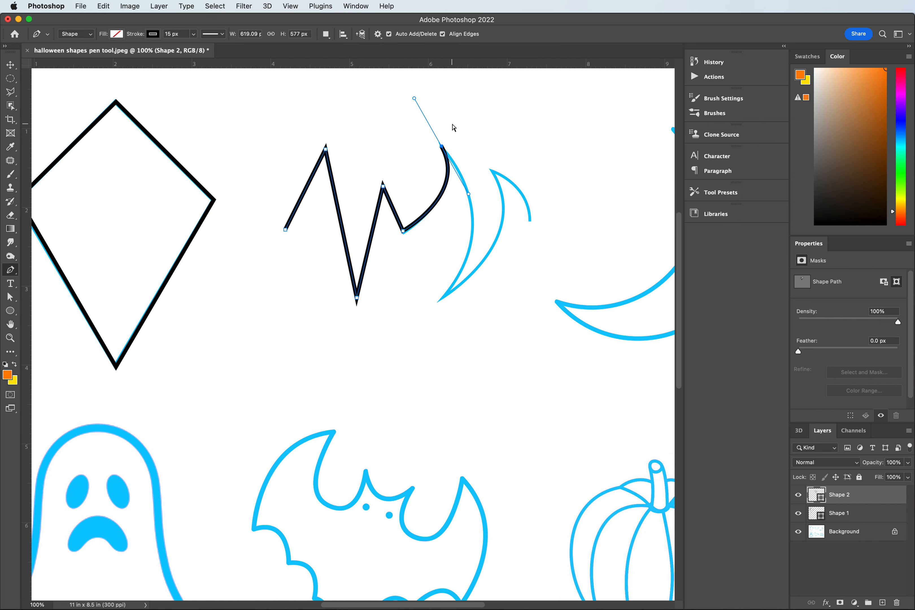
# Try continuing the path beyond the upper crescent tip with its outgoing handle still attached, undoing each test segment.
pyautogui.press('super+equal')
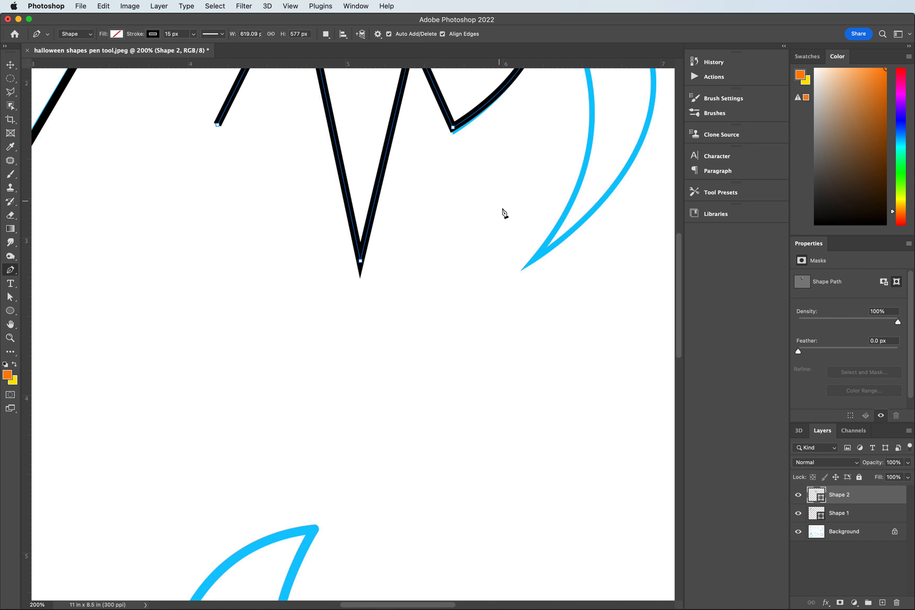
pyautogui.scroll(5, 498, 258)
pyautogui.scroll(3, 504, 253)
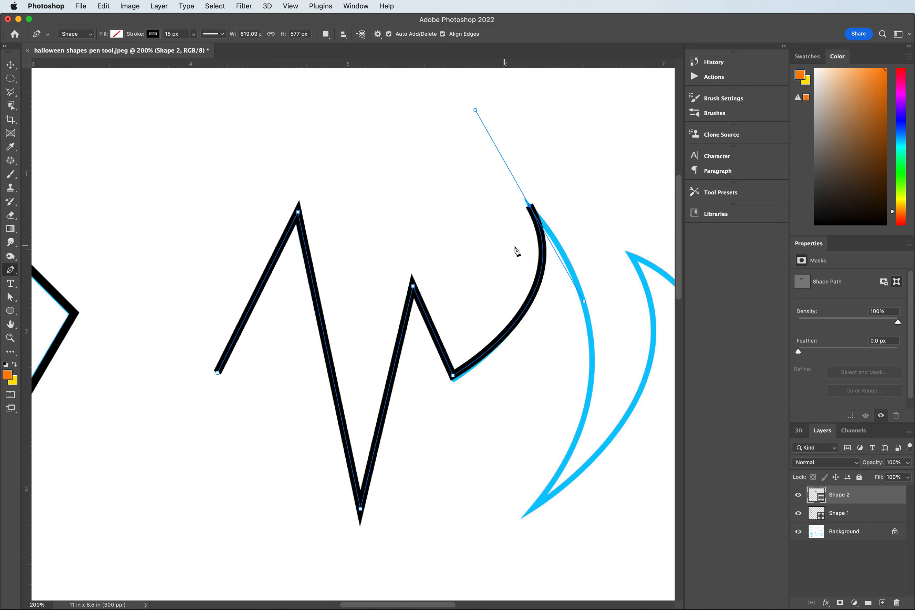
pyautogui.click(530, 206)
pyautogui.click(428, 219)
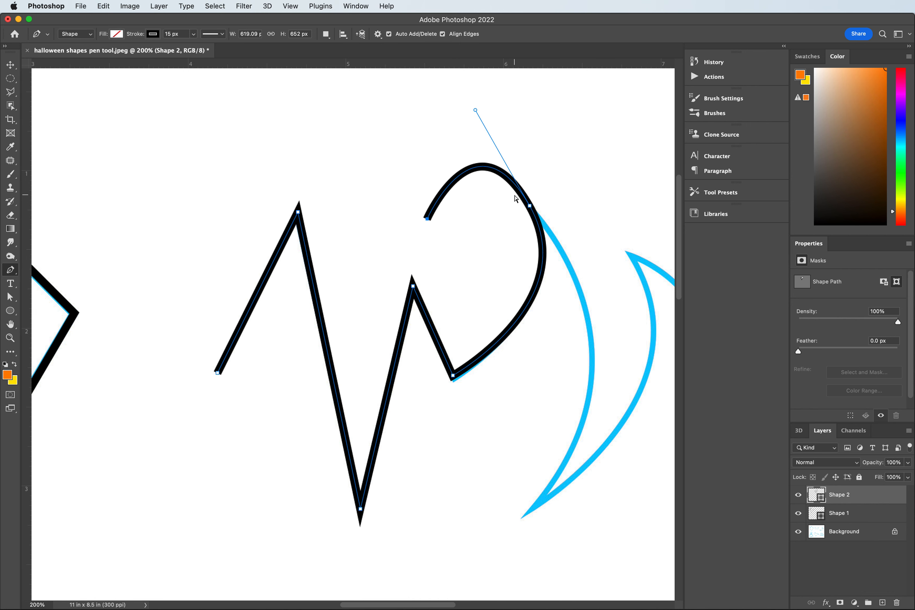
pyautogui.press('super+z')
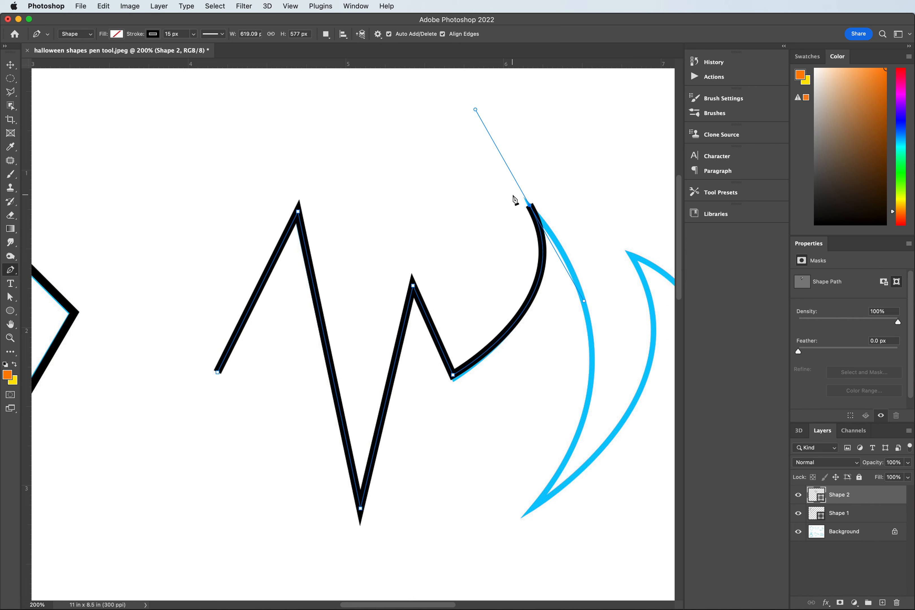
pyautogui.click(632, 164)
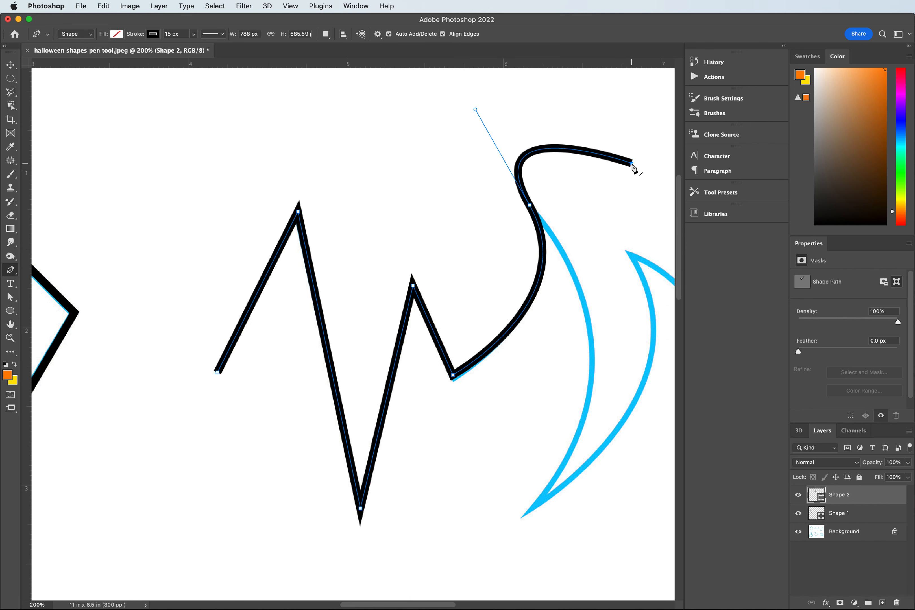
pyautogui.moveTo(624, 161); pyautogui.dragTo(624, 158)
pyautogui.press('super+z')
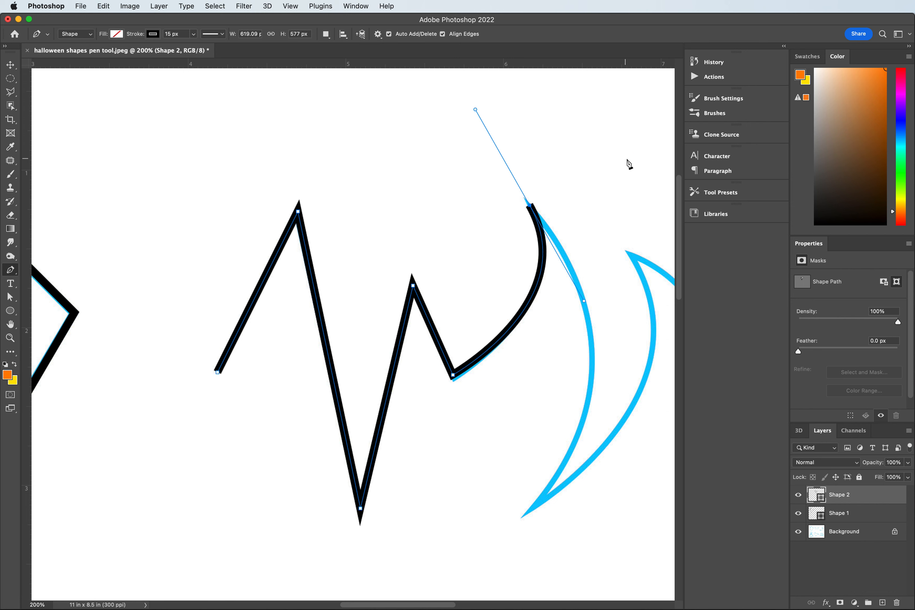
pyautogui.click(649, 184)
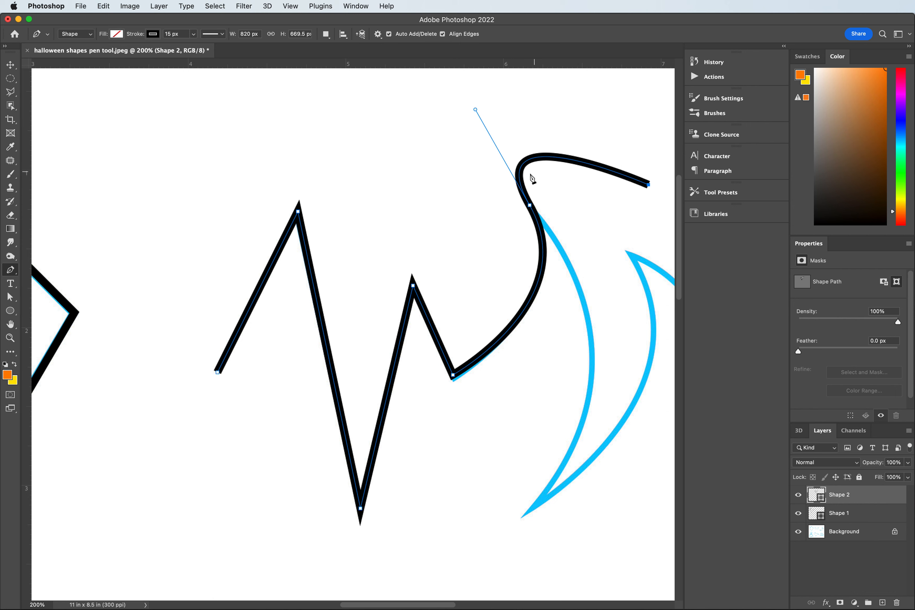
pyautogui.press('super+z')
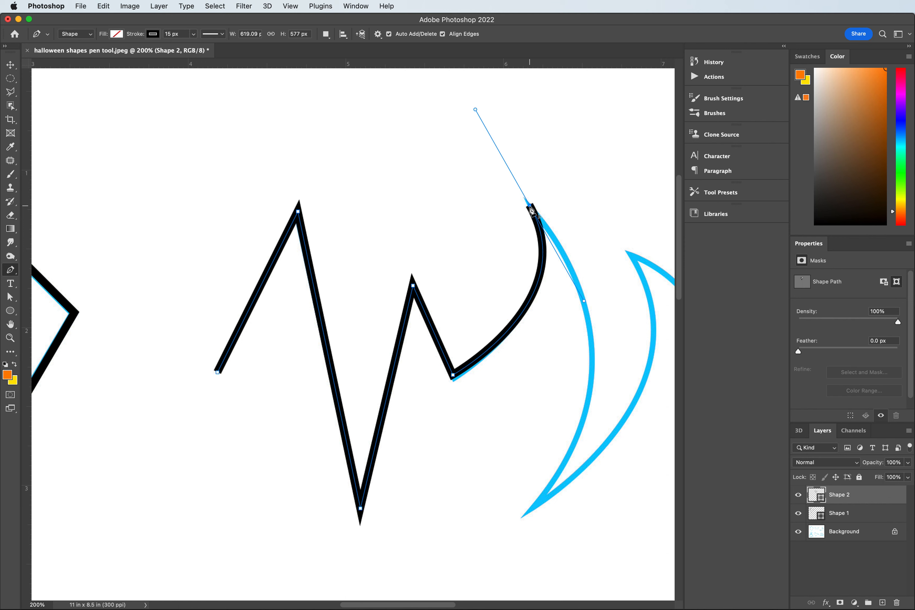
# Try removing the upper tip's outgoing handle and extending a segment upward from it, undoing both.
pyautogui.click(531, 211)
pyautogui.moveTo(498, 123); pyautogui.dragTo(525, 188)
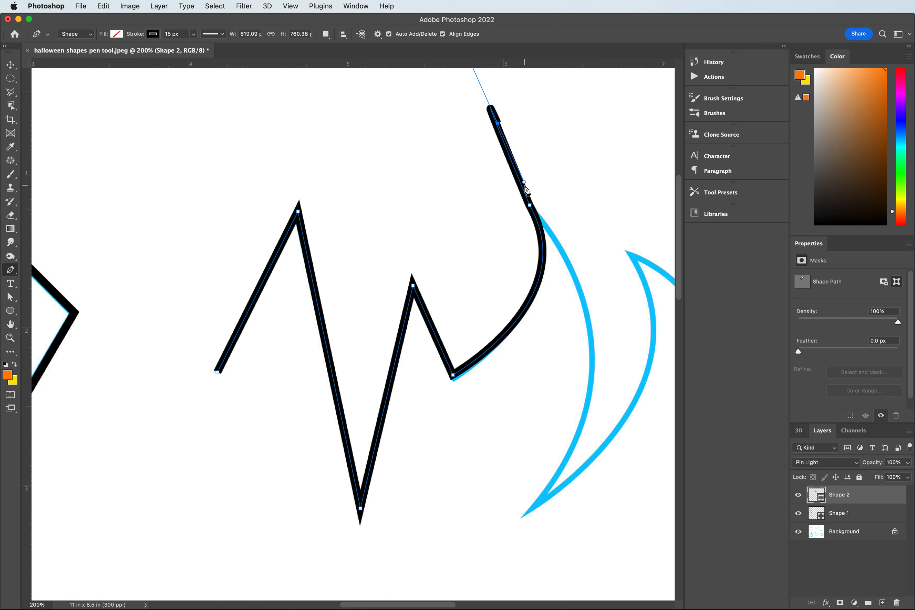
pyautogui.press('super+z')
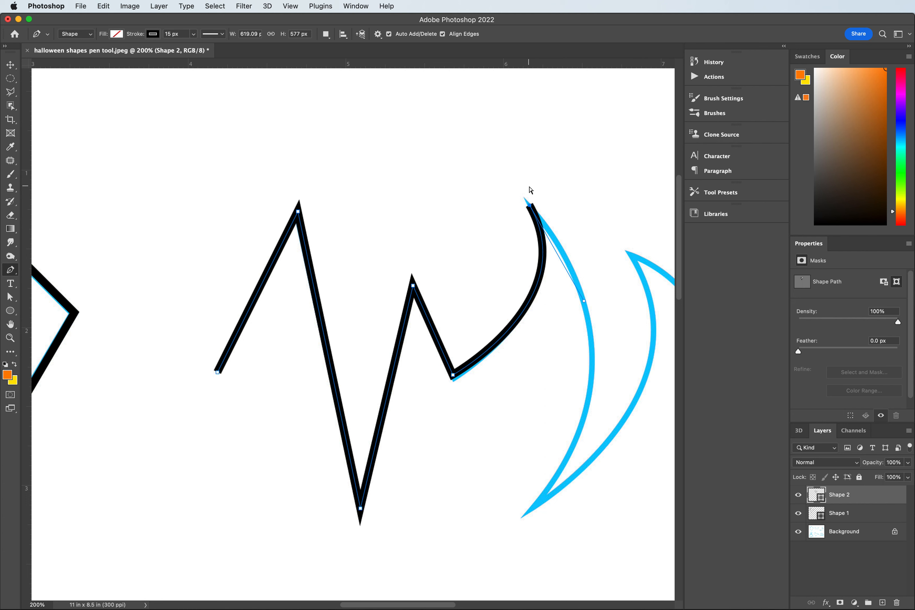
pyautogui.press('super+z')
# Remove the outgoing handle from the upper tip anchor and trace the curve down to the crescent's lower tip.
pyautogui.click(531, 208)
pyautogui.scroll(-3, 578, 234)
pyautogui.scroll(1, 578, 235)
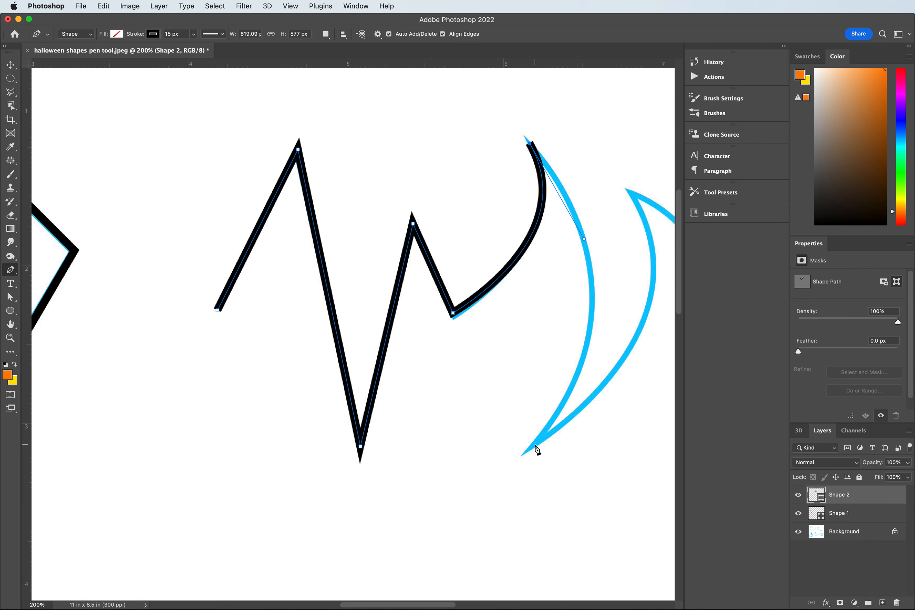
pyautogui.moveTo(539, 447)
pyautogui.mouseDown()
pyautogui.moveTo(411, 568)
pyautogui.moveTo(403, 599)
pyautogui.moveTo(407, 565)
pyautogui.mouseUp()
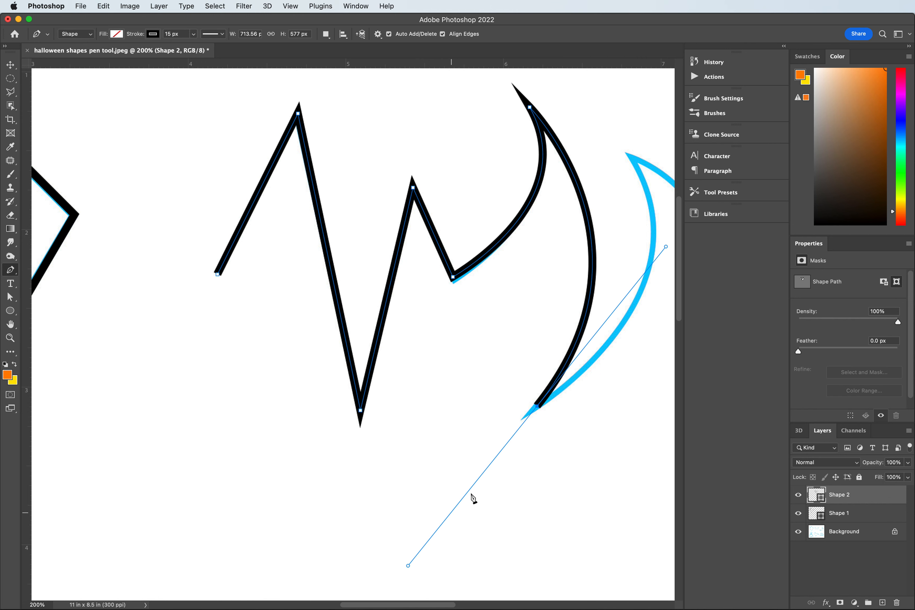
# Try round stroke corners on the zigzag path, and return the corner style to mitered.
pyautogui.scroll(-2, 539, 338)
pyautogui.scroll(5, 543, 315)
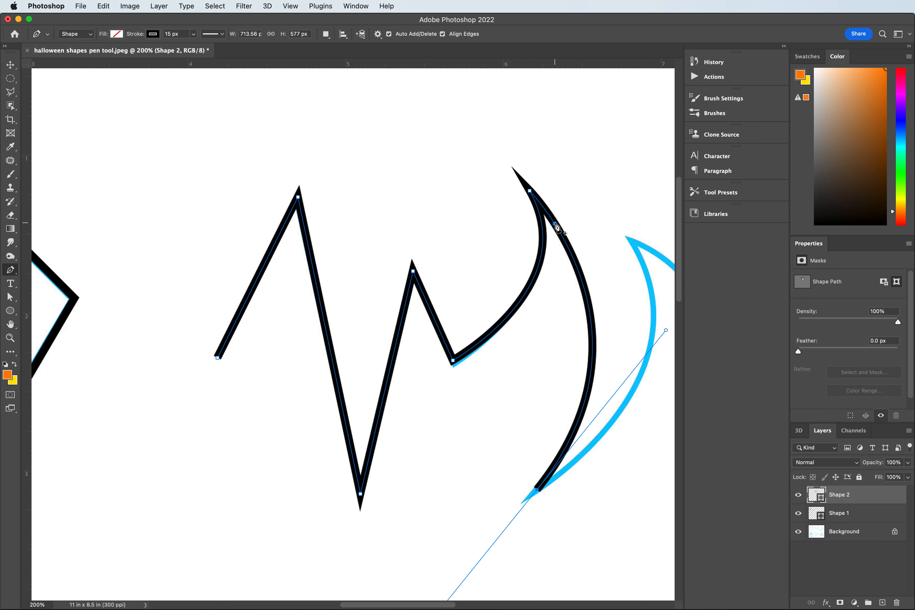
pyautogui.click(222, 34)
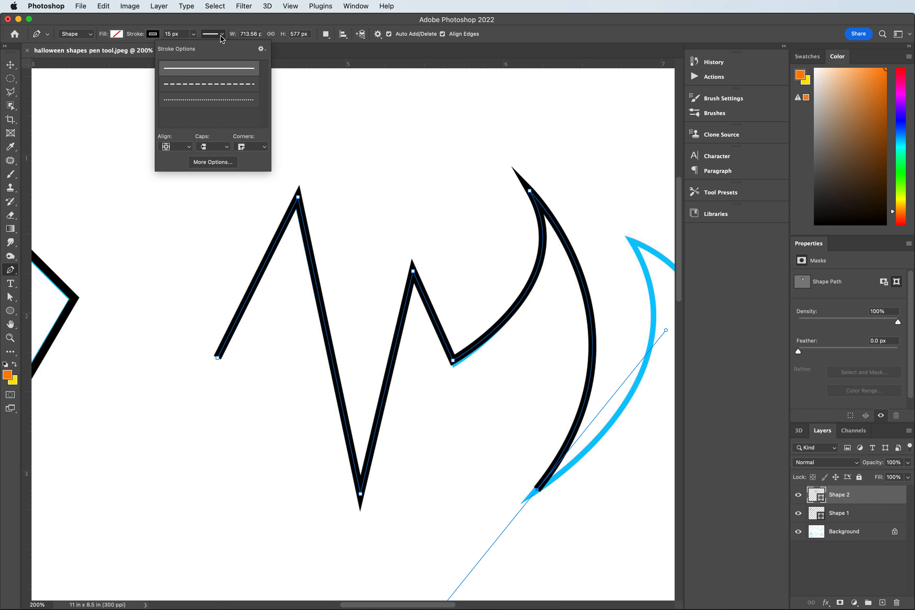
pyautogui.click(267, 151)
pyautogui.click(244, 161)
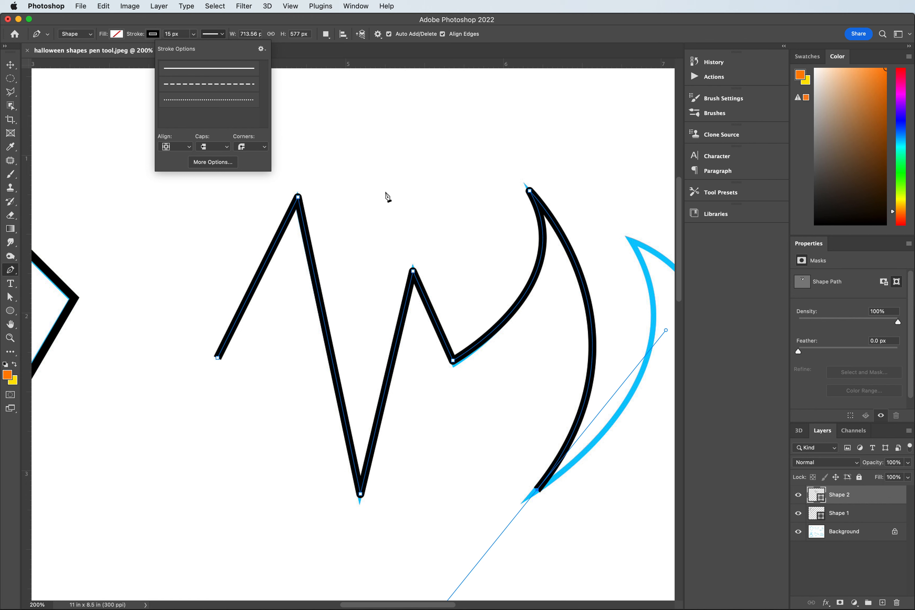
pyautogui.click(256, 148)
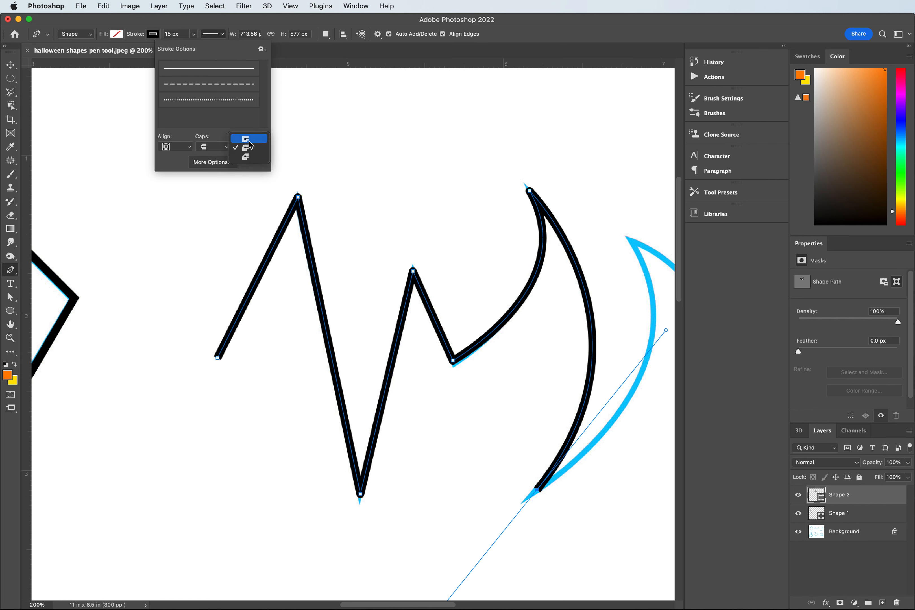
pyautogui.click(249, 142)
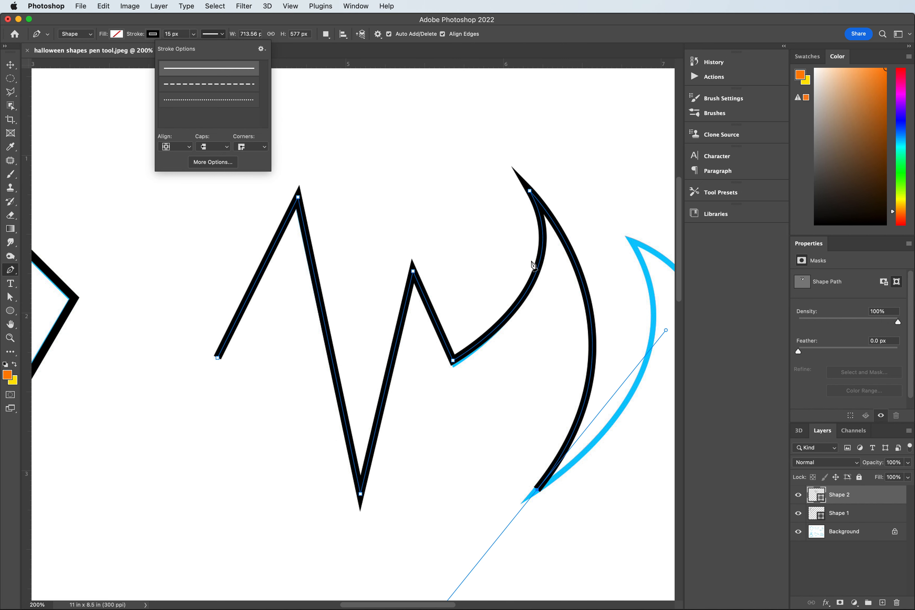
# Remove the lower tip anchor's outgoing handle and trace the curve up to the second upper tip.
pyautogui.moveTo(451, 606); pyautogui.dragTo(474, 606)
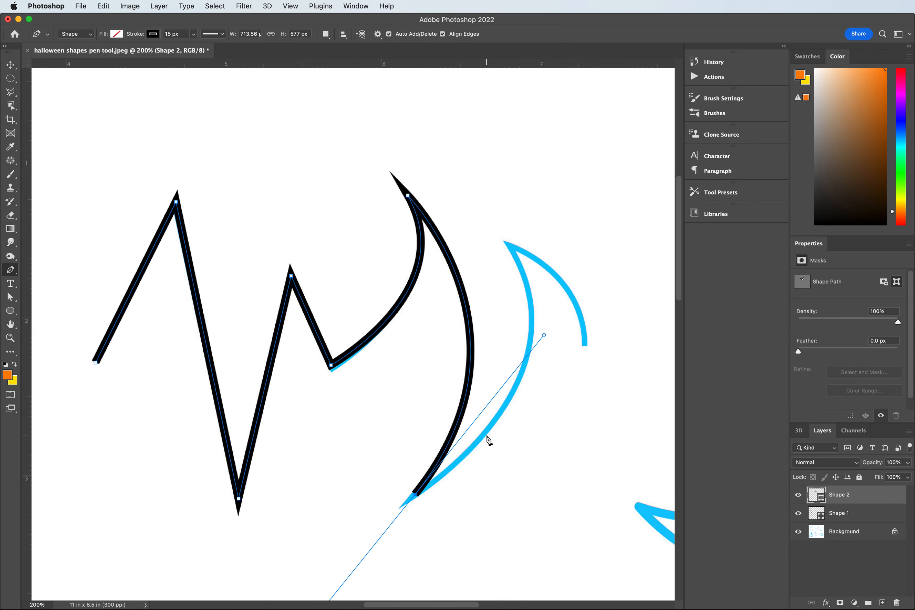
pyautogui.scroll(-3, 489, 441)
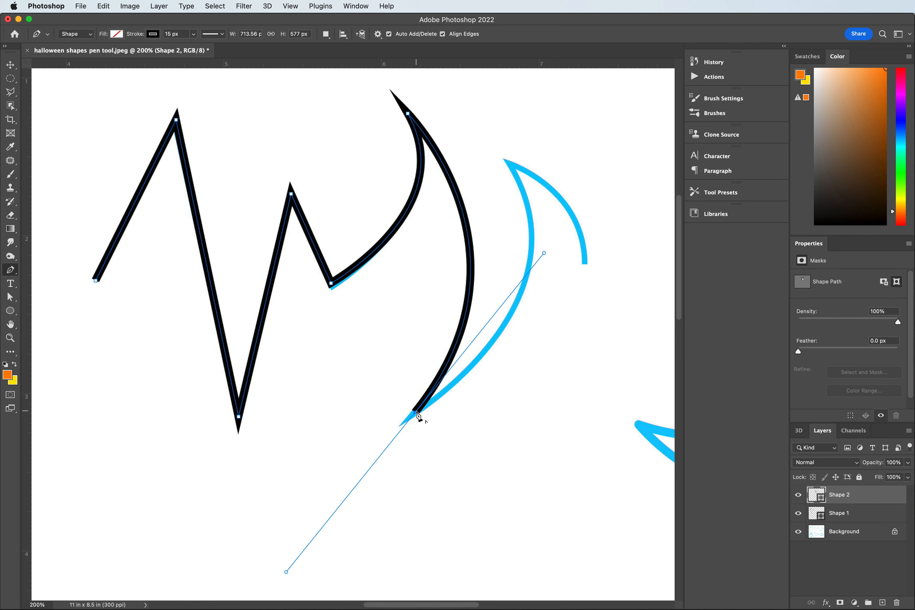
pyautogui.click(417, 413)
pyautogui.moveTo(507, 162); pyautogui.dragTo(423, 181)
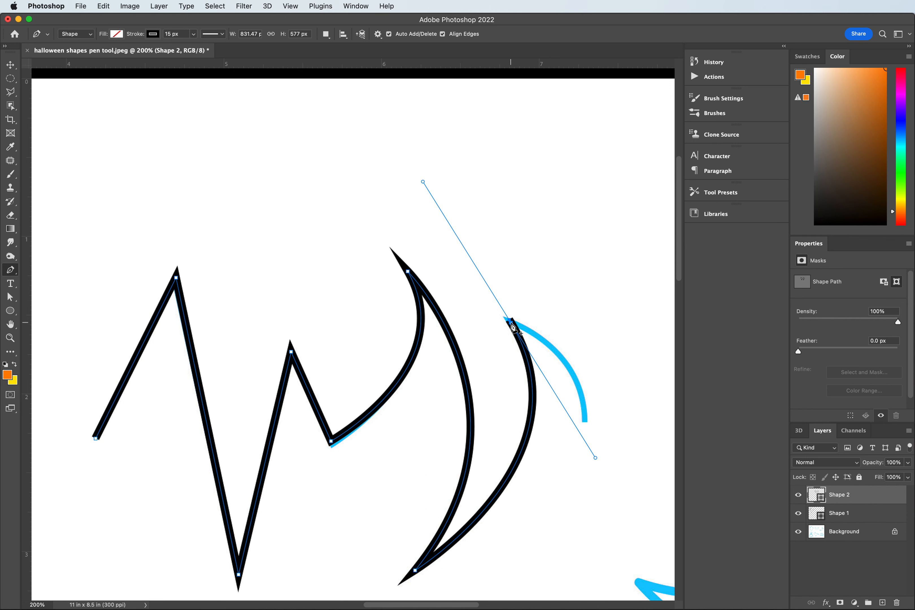
# Remove the second upper tip's outgoing handle and trace the final short arc to the end of the template line.
pyautogui.keyDown('alt'); pyautogui.click(510, 320); pyautogui.keyUp('alt')
pyautogui.moveTo(586, 421); pyautogui.dragTo(581, 492)
pyautogui.scroll(-3, 586, 379)
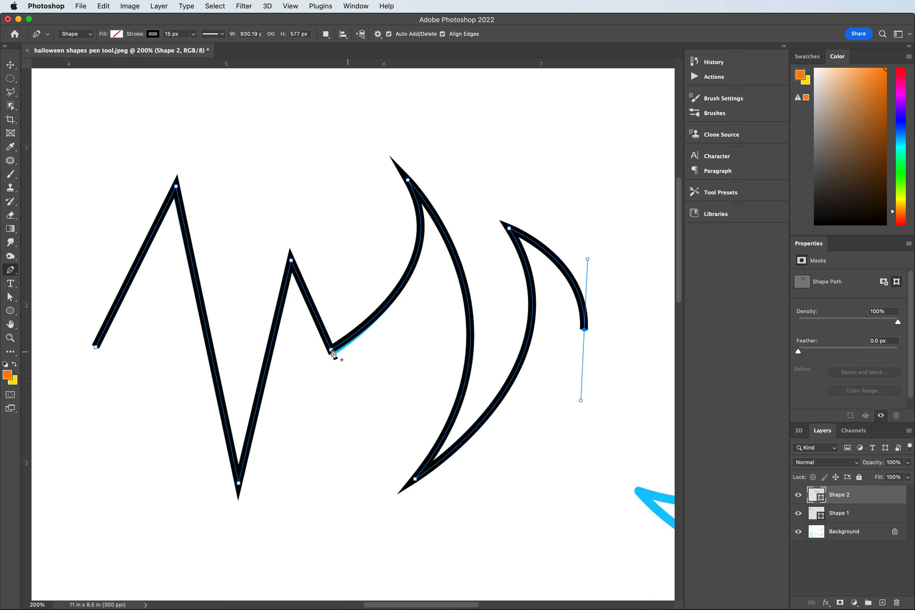
# Reposition the corner anchor where the zigzag meets the first curve onto the template line with the Direct Selection tool.
pyautogui.press('a')
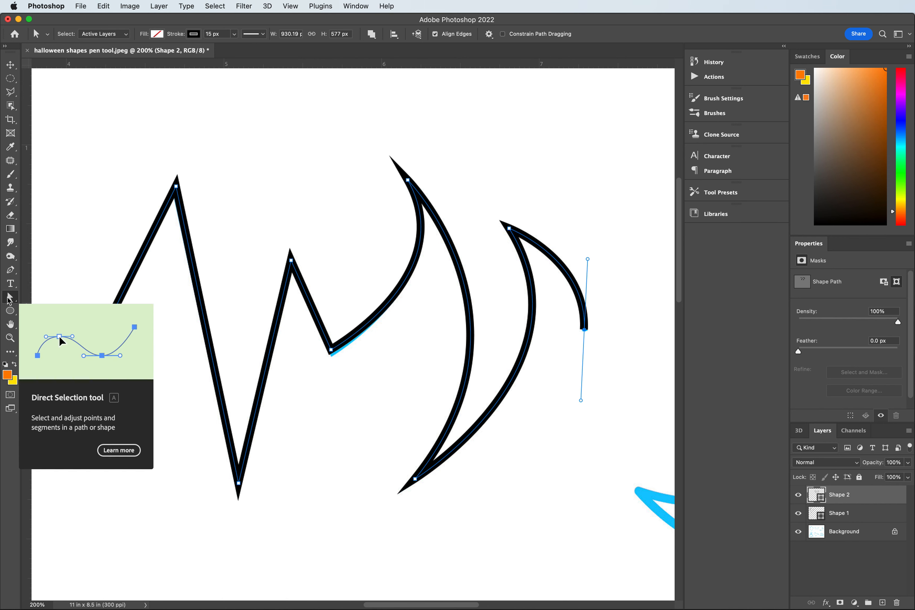
pyautogui.click(9, 299)
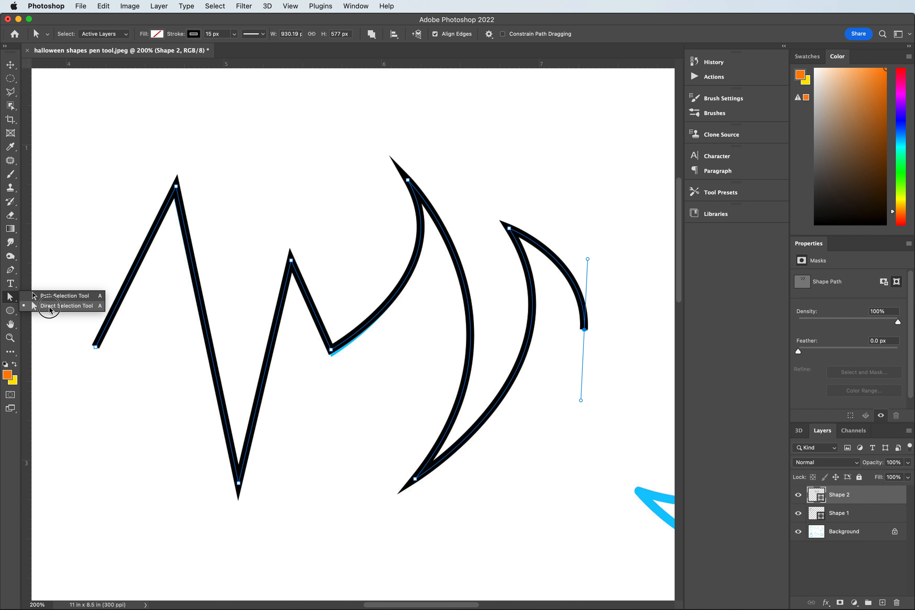
pyautogui.click(49, 307)
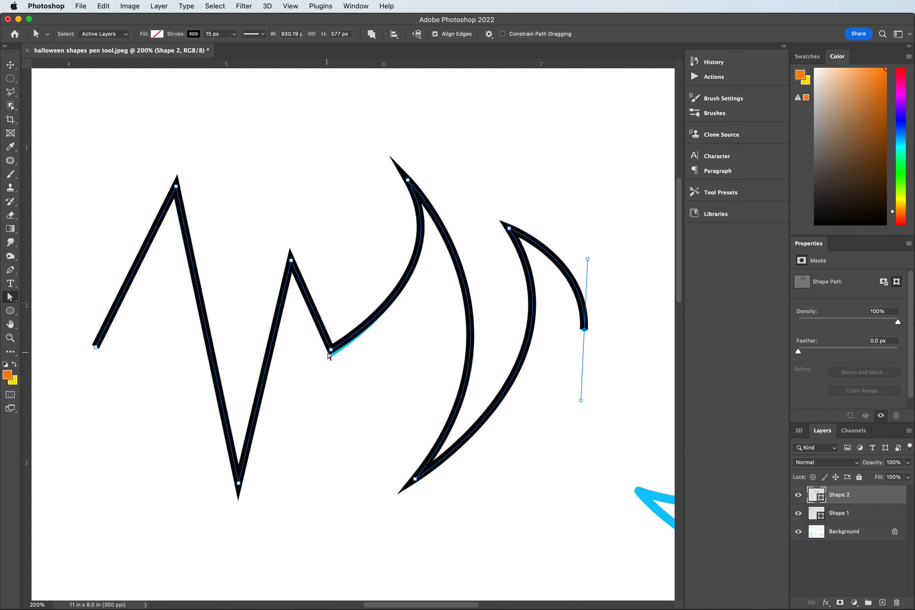
pyautogui.click(330, 351)
pyautogui.moveTo(330, 350); pyautogui.dragTo(332, 352)
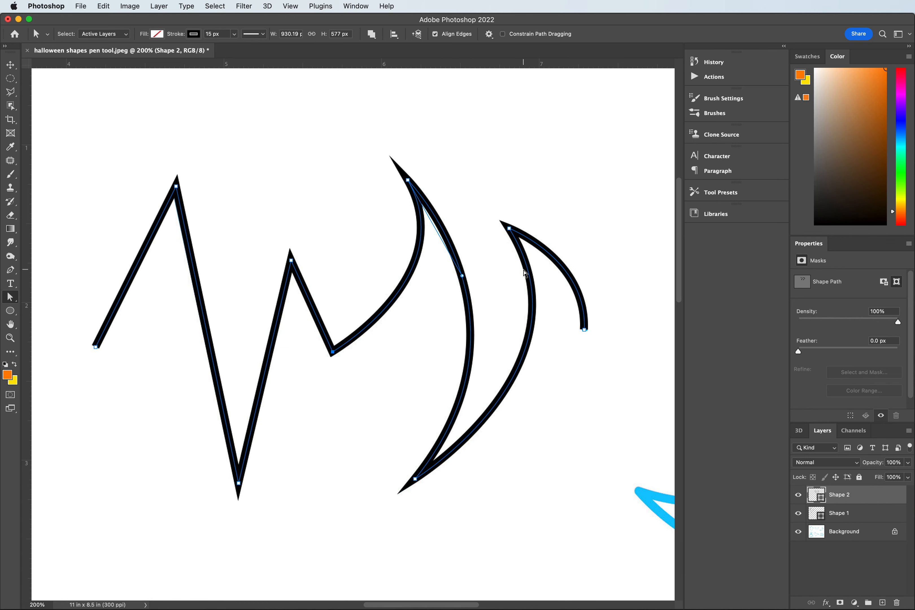
pyautogui.click(524, 269)
# Start a new Pen path at the crescent moon's lower tip and trace its inner curve to a smooth anchor partway along.
pyautogui.moveTo(475, 605); pyautogui.dragTo(561, 607)
pyautogui.press('super+minus')
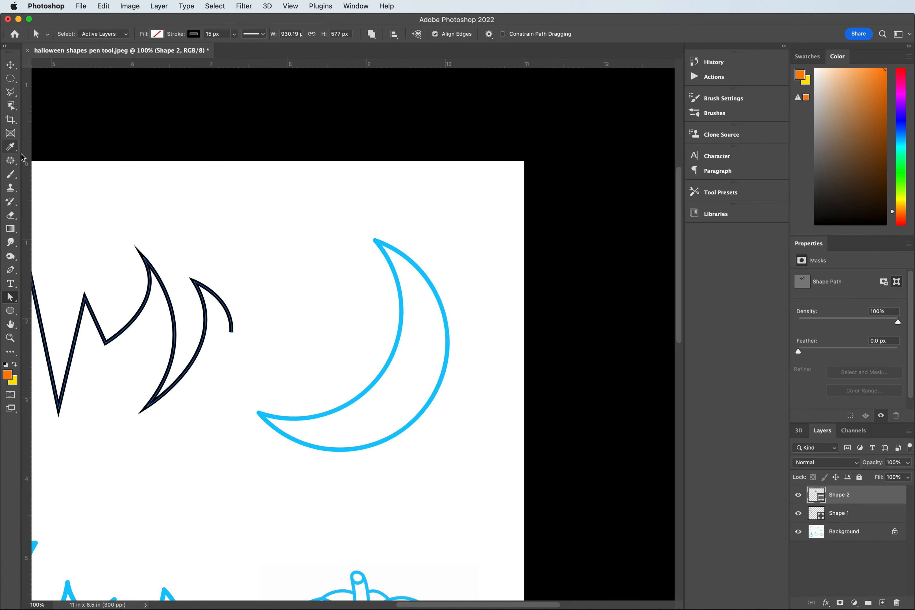
pyautogui.click(10, 270)
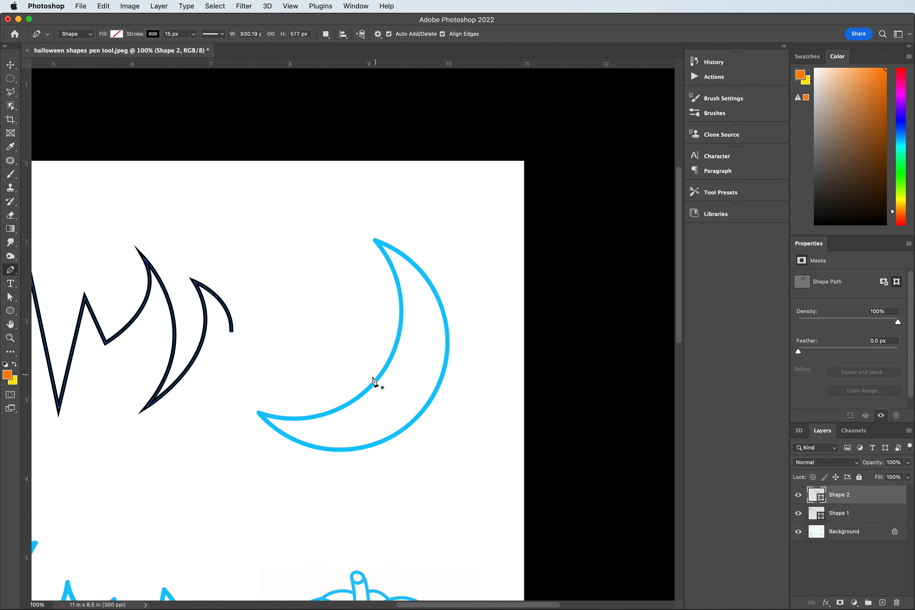
pyautogui.click(262, 416)
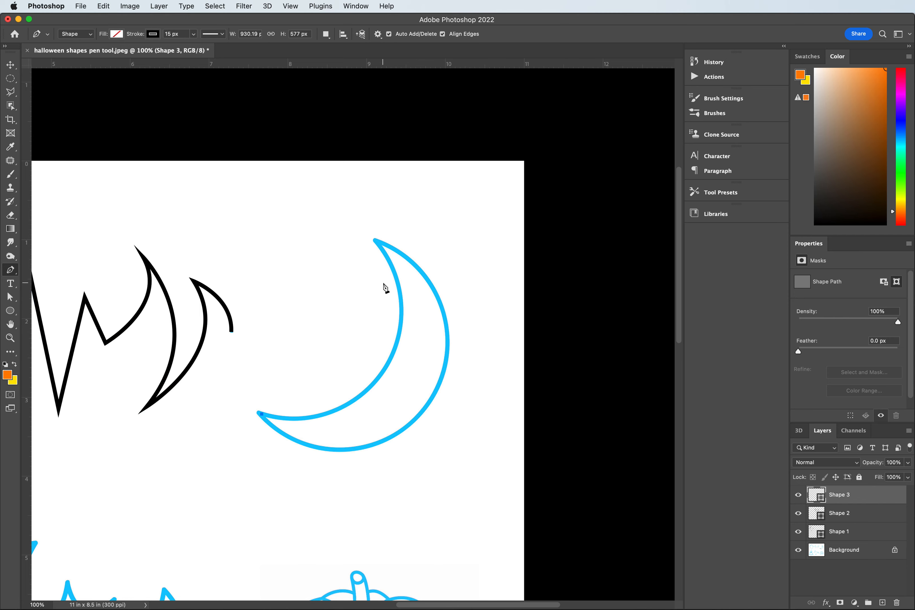
pyautogui.moveTo(376, 241)
pyautogui.mouseDown()
pyautogui.moveTo(331, 175)
pyautogui.moveTo(324, 121)
pyautogui.moveTo(333, 88)
pyautogui.moveTo(309, 65)
pyautogui.moveTo(317, 83)
pyautogui.moveTo(298, 129)
pyautogui.mouseUp()
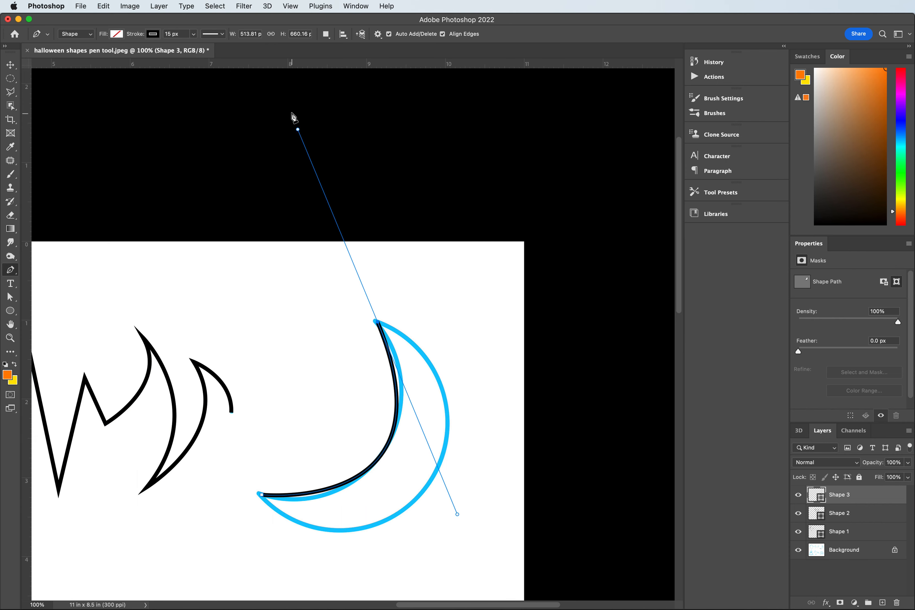
pyautogui.press('Return')
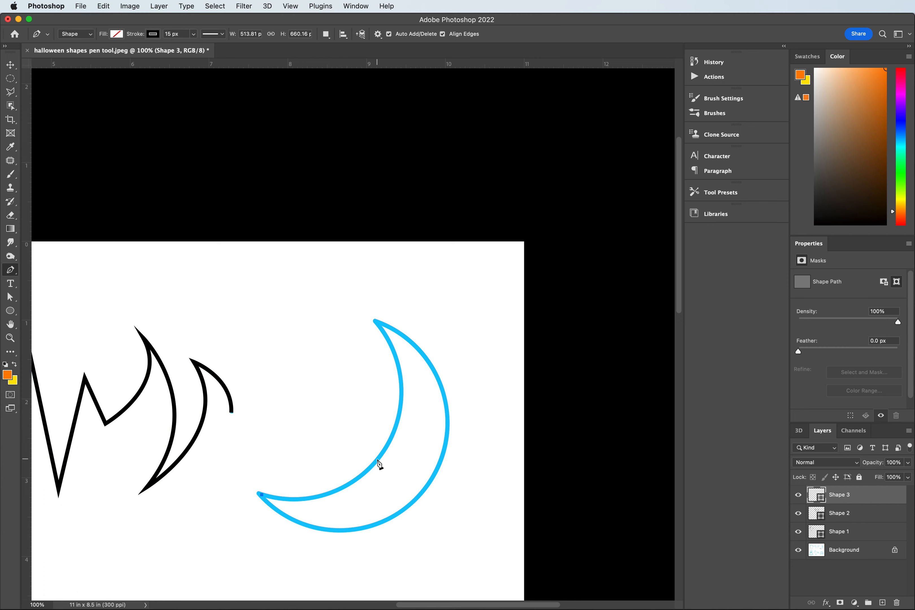
pyautogui.moveTo(378, 459); pyautogui.dragTo(425, 401)
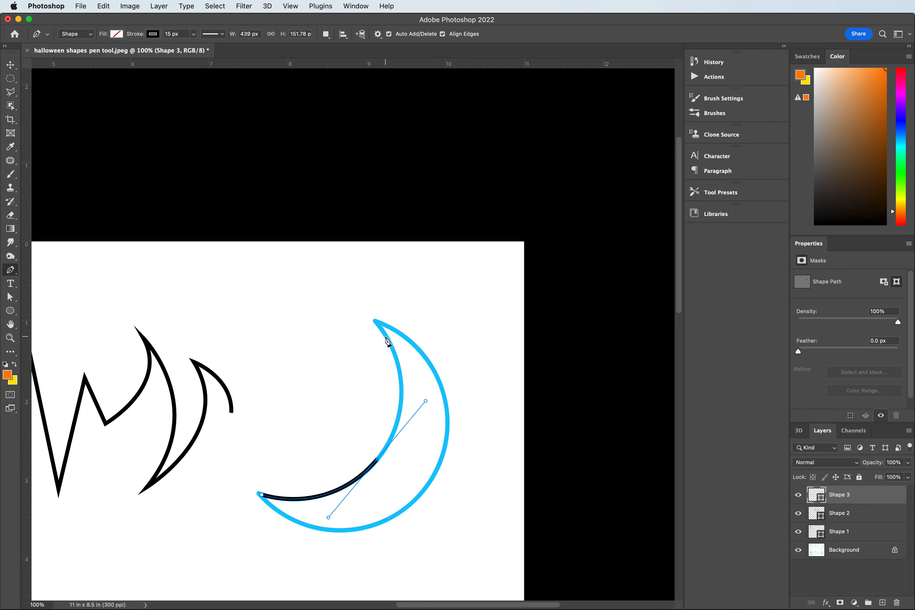
# Remove the partway anchor's outgoing handle and trace the rest of the inner curve to the crescent moon's upper tip.
pyautogui.moveTo(376, 322); pyautogui.dragTo(364, 310)
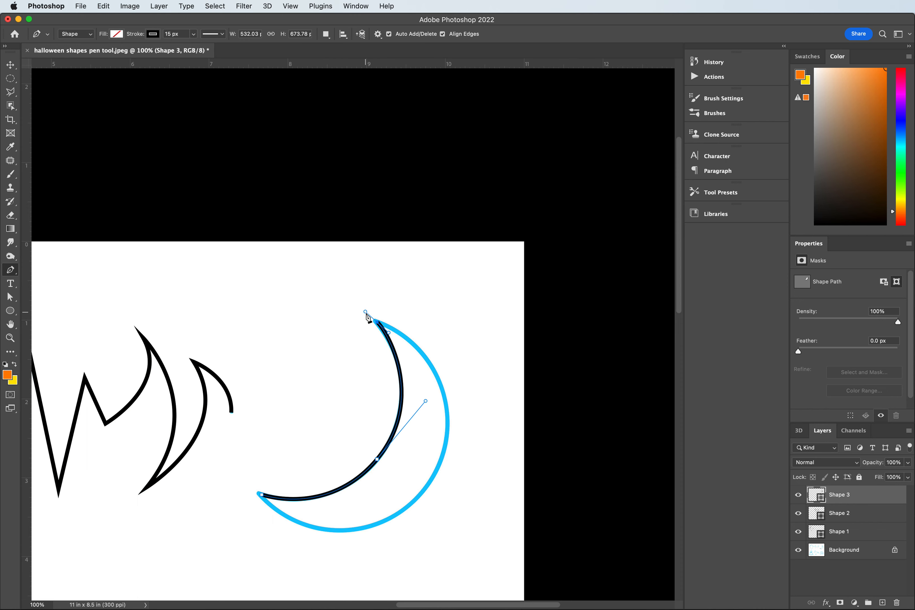
pyautogui.press('super+z')
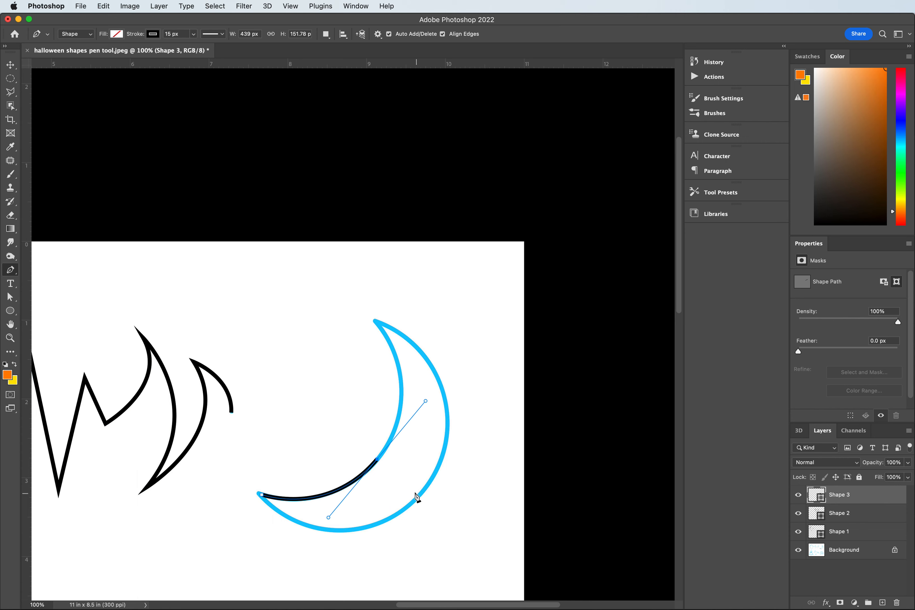
pyautogui.keyDown('alt'); pyautogui.click(377, 459); pyautogui.keyUp('alt')
pyautogui.moveTo(376, 323); pyautogui.dragTo(320, 248)
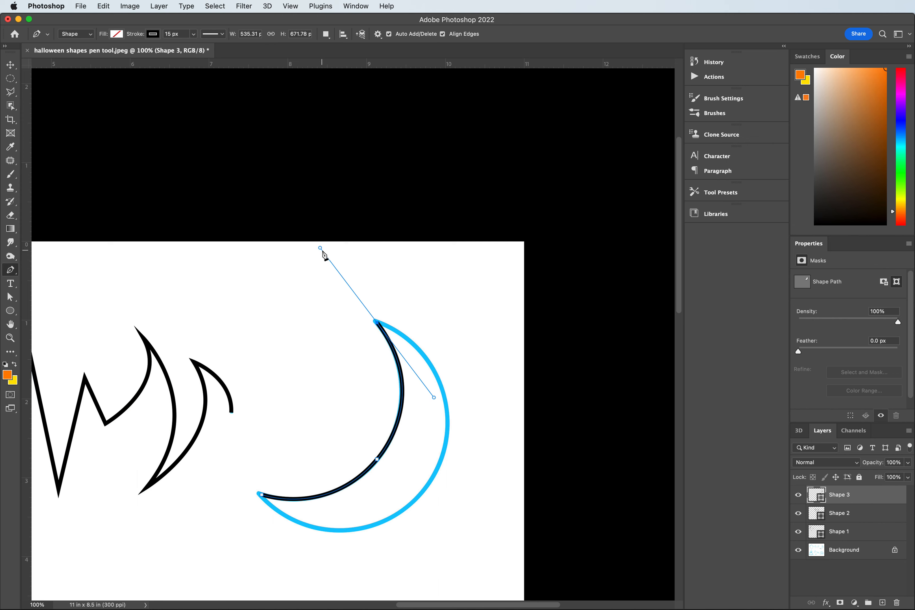
# Trace the crescent moon's outer curve from the upper tip through two anchors, removing the outgoing handle at each anchor.
pyautogui.click(378, 326)
pyautogui.click(263, 496)
pyautogui.moveTo(448, 423); pyautogui.dragTo(450, 505)
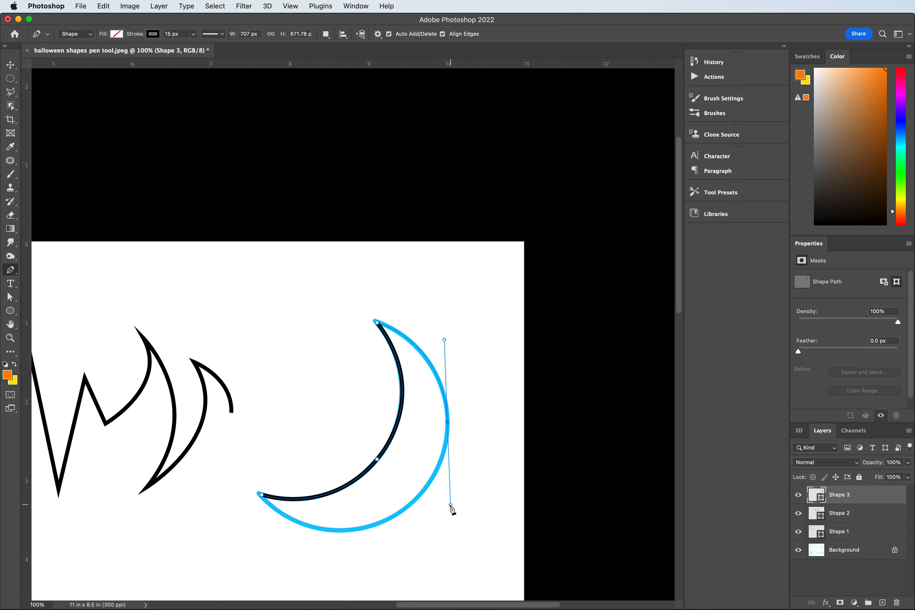
pyautogui.click(448, 423)
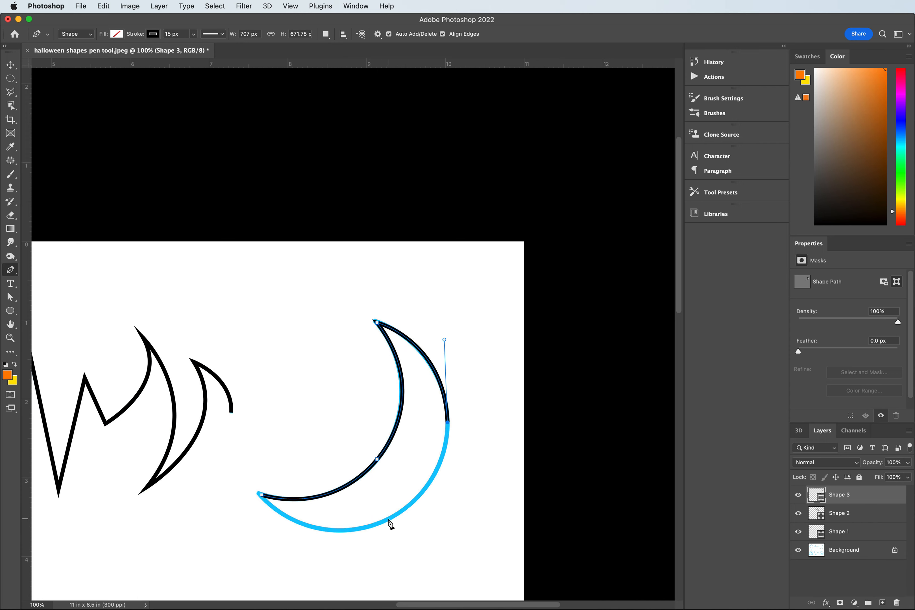
pyautogui.moveTo(389, 519); pyautogui.dragTo(323, 558)
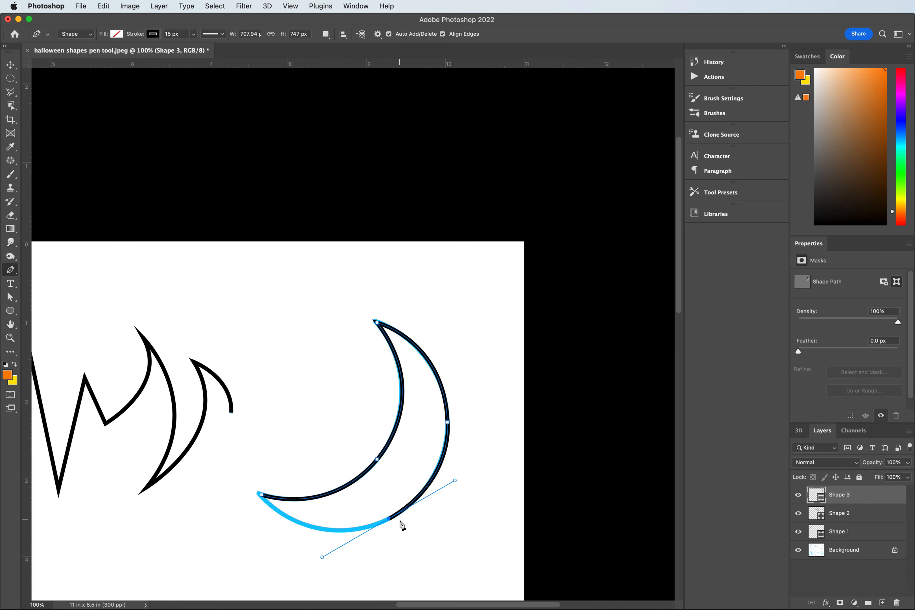
pyautogui.click(390, 520)
# Try to close the crescent moon path at its lower tip and nudge the tip anchor onto the template.
pyautogui.moveTo(263, 499); pyautogui.dragTo(206, 433)
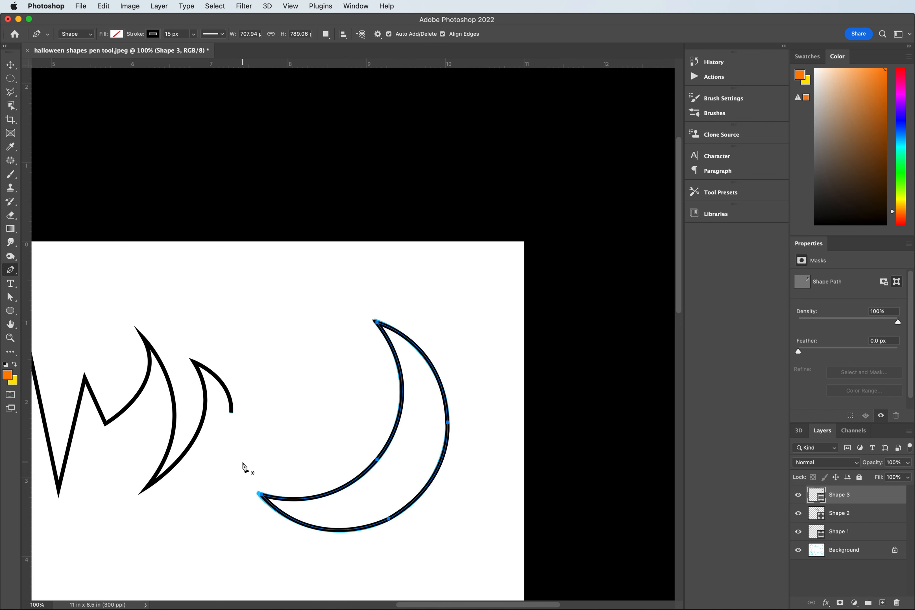
pyautogui.scroll(-2, 256, 476)
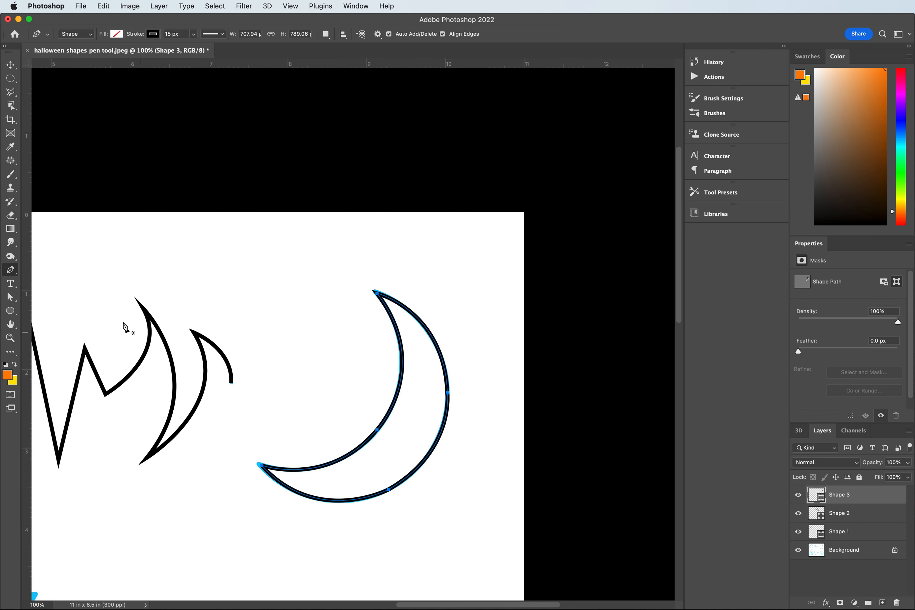
pyautogui.click(17, 301)
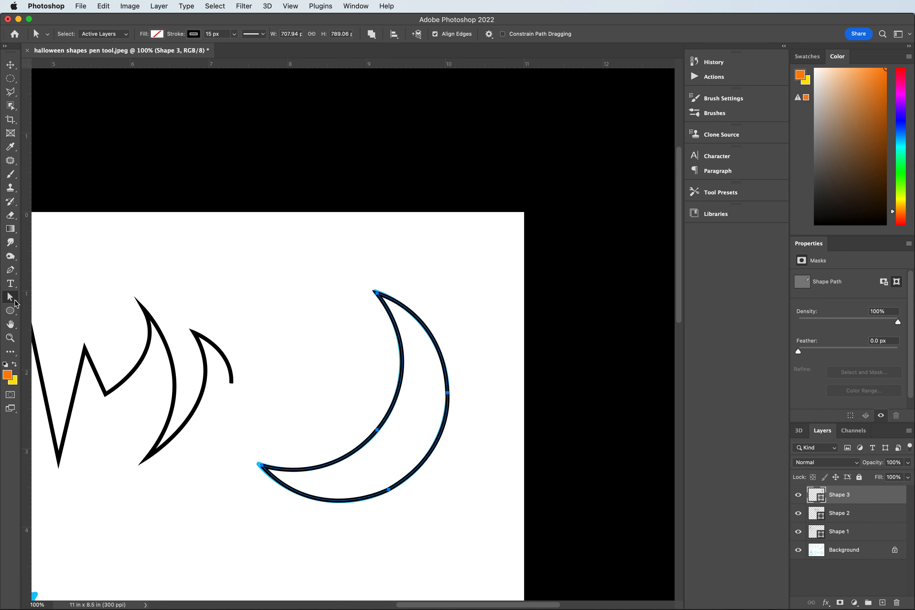
pyautogui.click(262, 467)
pyautogui.click(260, 466)
pyautogui.moveTo(259, 465); pyautogui.dragTo(260, 464)
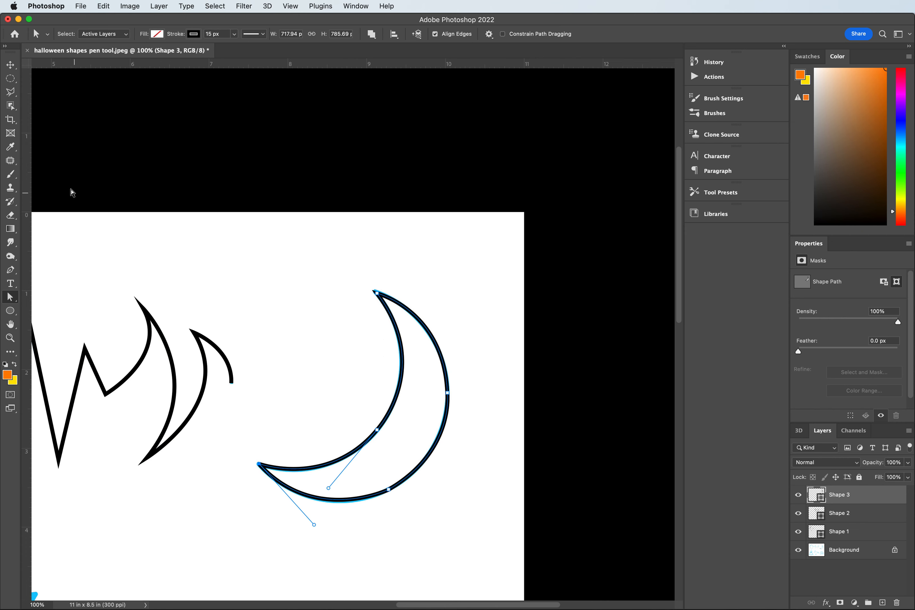
# Deselect the crescent moon path and undo the lower tip adjustment and the closing segment.
pyautogui.click(10, 65)
pyautogui.click(178, 201)
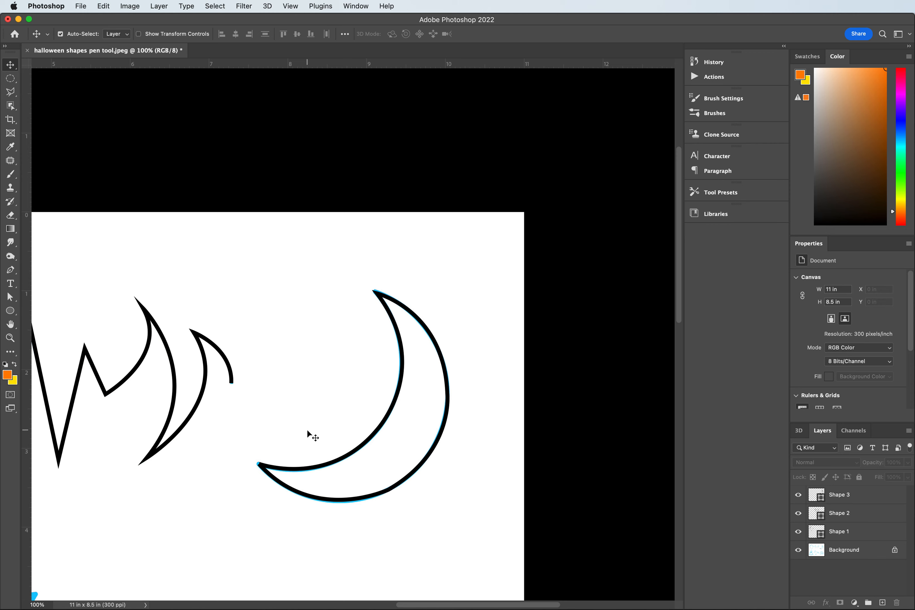
pyautogui.press('super+z')
pyautogui.press('super+z')
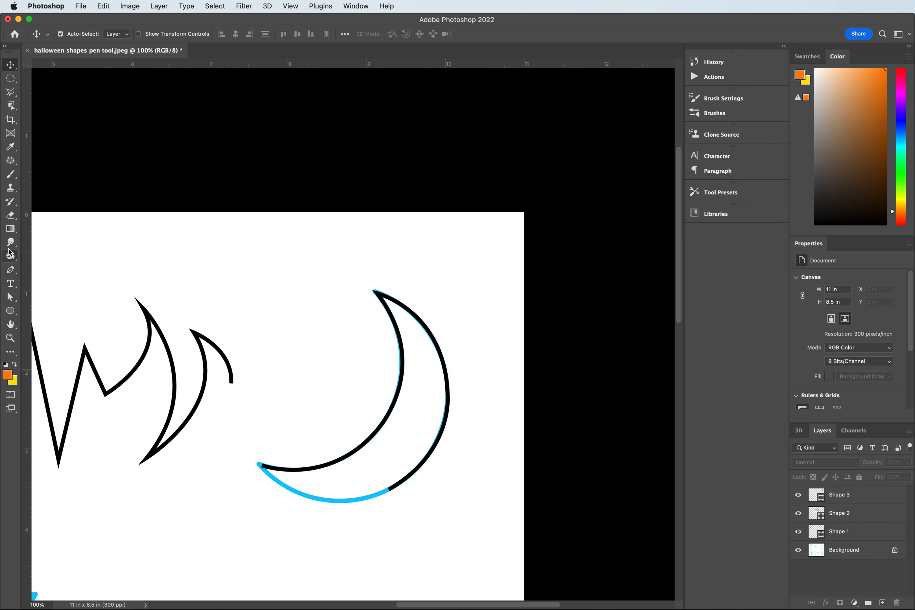
# Reselect the crescent moon shape, resume its path at the open outer end, and close it with a curve at the lower tip.
pyautogui.click(10, 269)
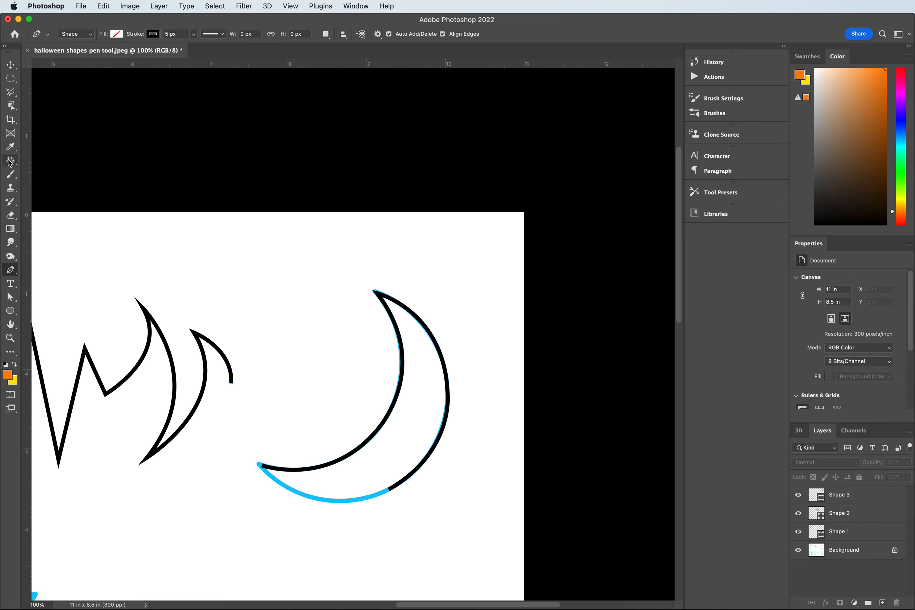
pyautogui.click(10, 64)
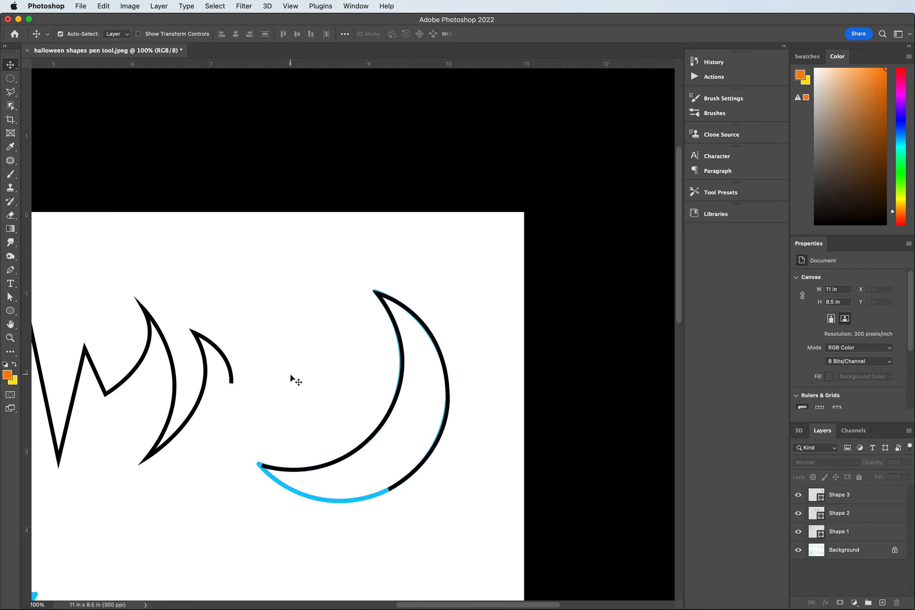
pyautogui.click(394, 491)
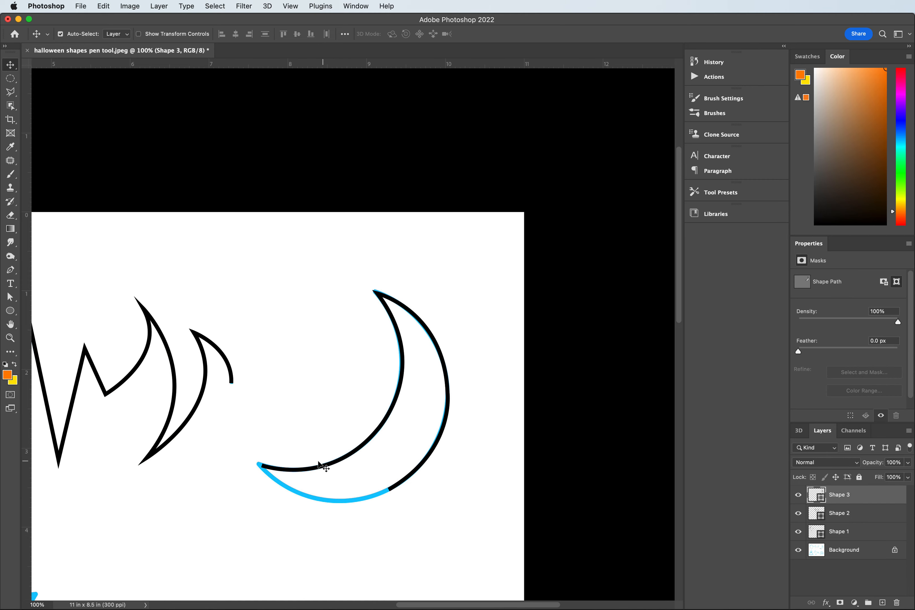
pyautogui.click(10, 270)
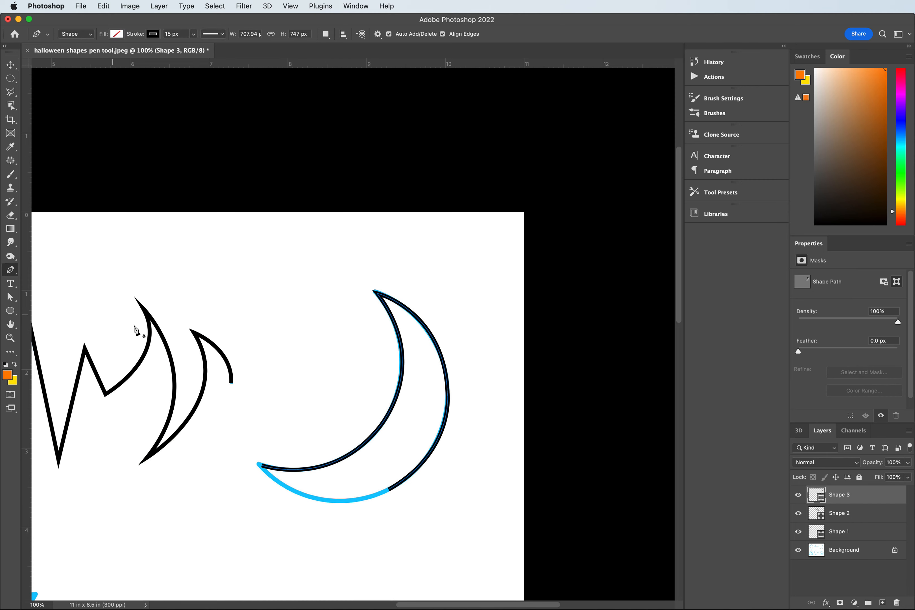
pyautogui.click(388, 491)
pyautogui.click(262, 467)
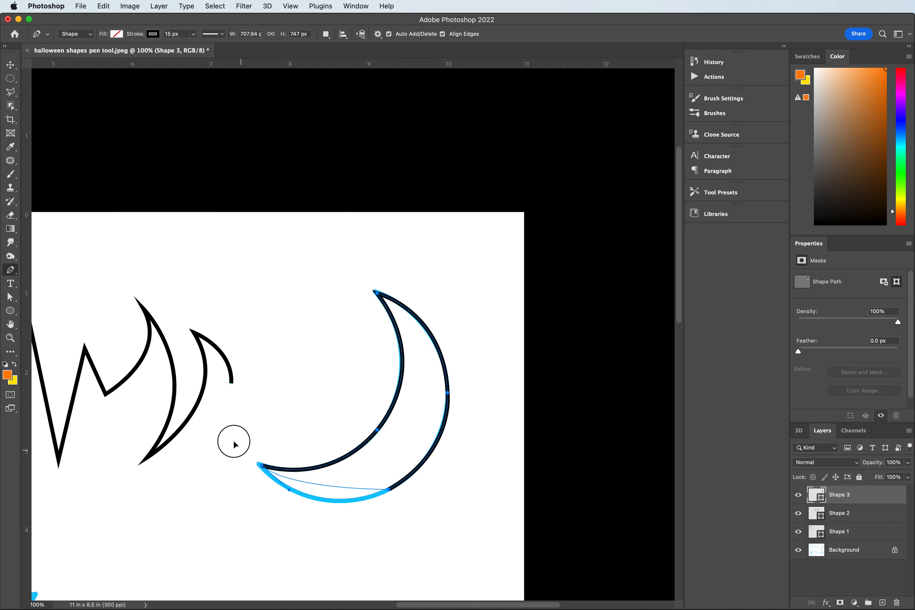
pyautogui.moveTo(208, 413)
pyautogui.mouseDown()
pyautogui.moveTo(220, 409)
pyautogui.moveTo(207, 408)
pyautogui.mouseUp()
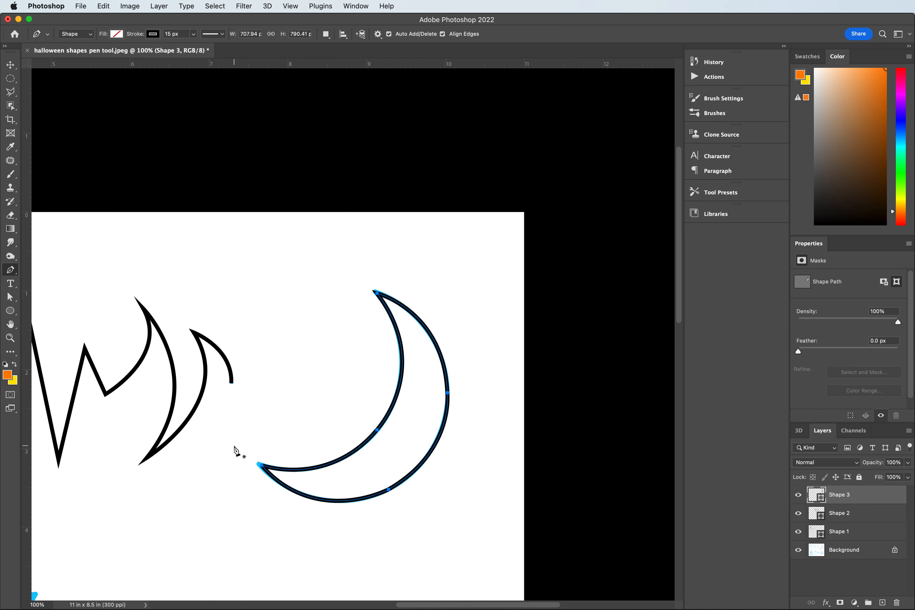
# Start a new path at the bat's upper left wing tip and trace the outer wing curve down to the first lower corner.
pyautogui.scroll(-5, 234, 449)
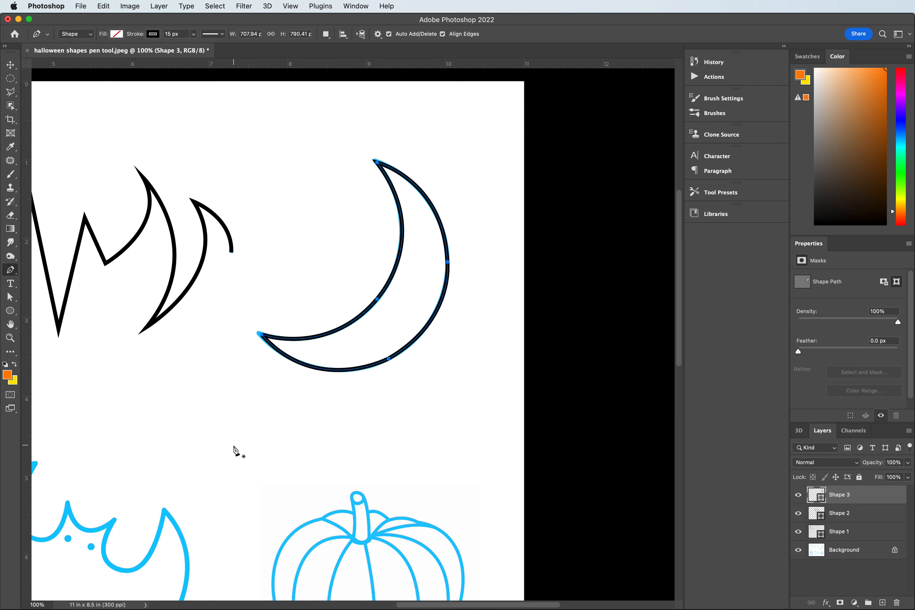
pyautogui.scroll(-2, 221, 440)
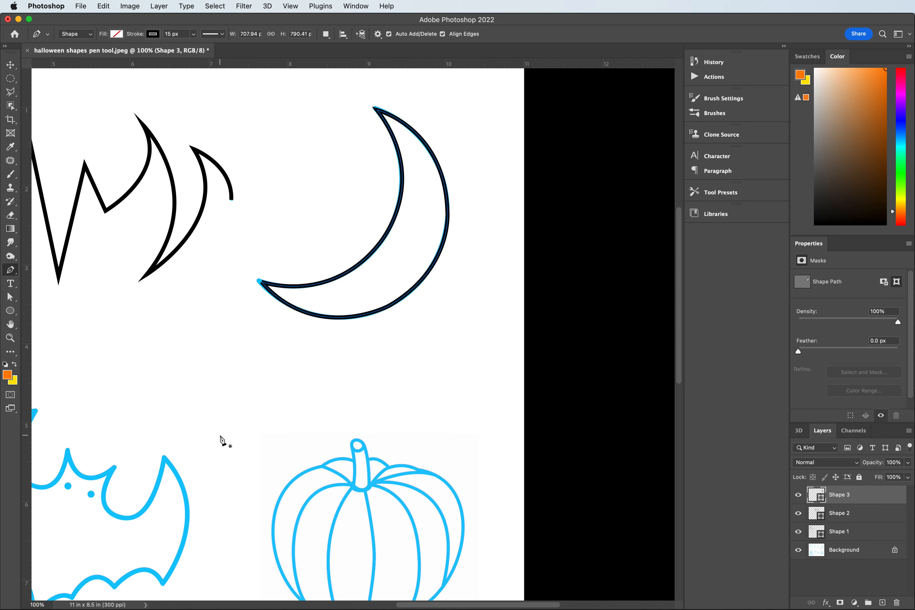
pyautogui.moveTo(413, 605); pyautogui.dragTo(296, 592)
pyautogui.scroll(-5, 301, 524)
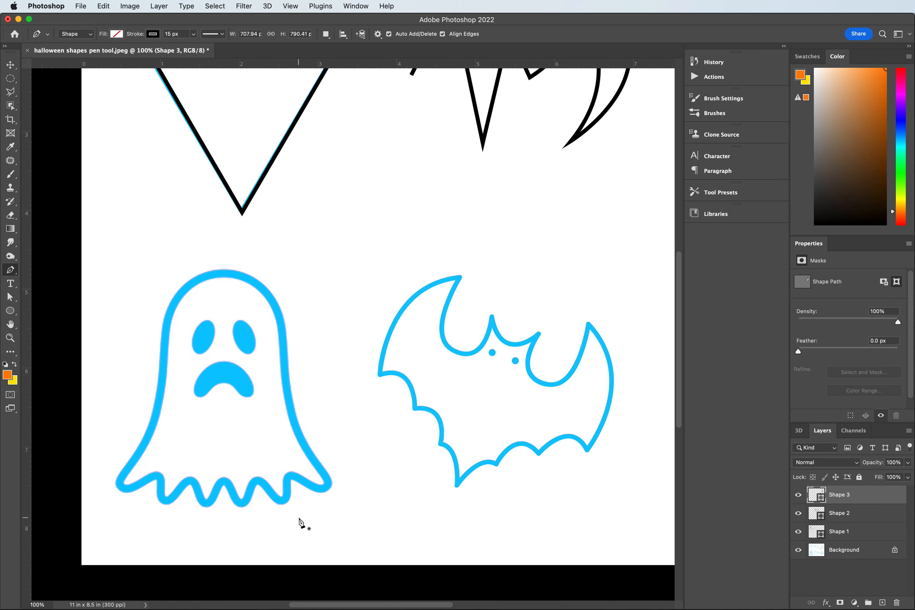
pyautogui.moveTo(352, 606); pyautogui.dragTo(384, 605)
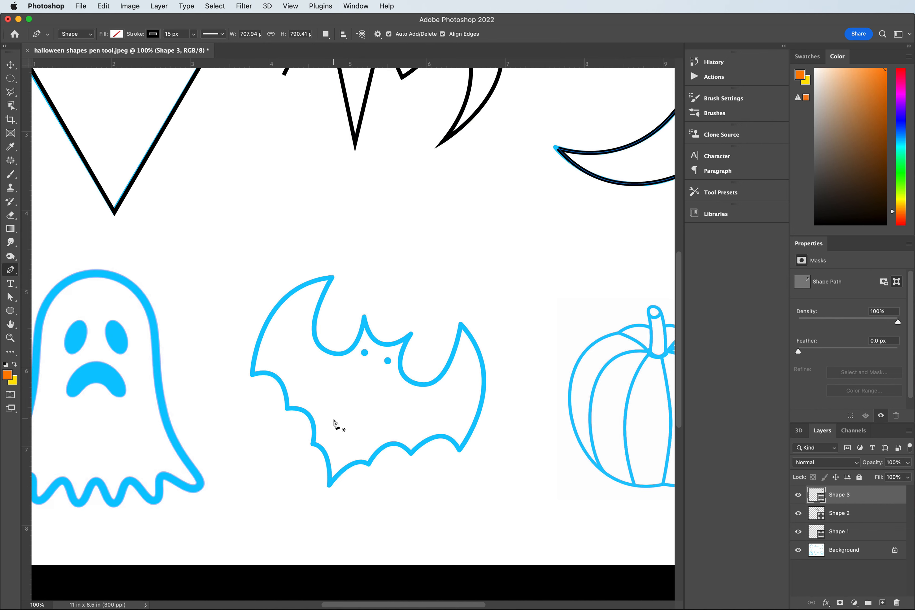
pyautogui.moveTo(337, 606); pyautogui.dragTo(315, 604)
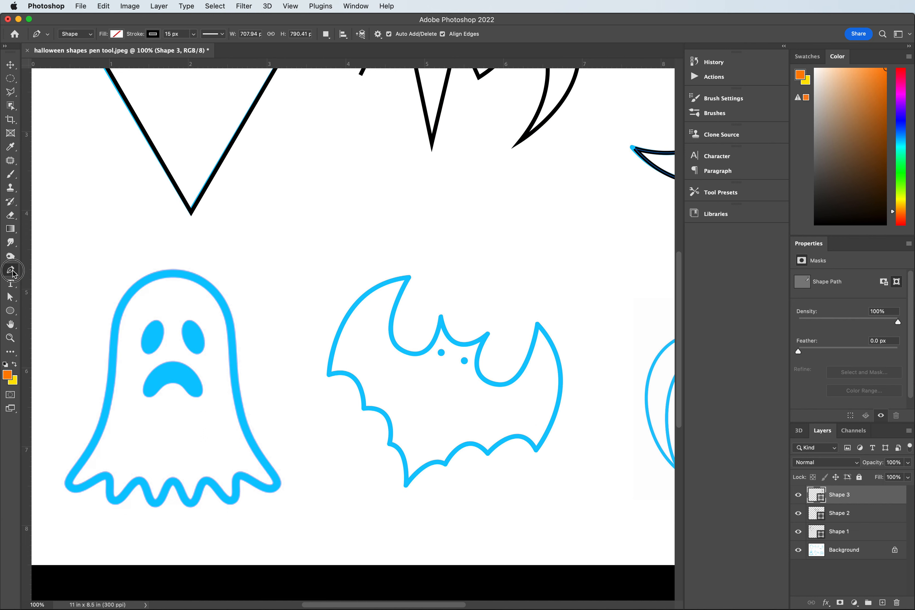
pyautogui.click(409, 278)
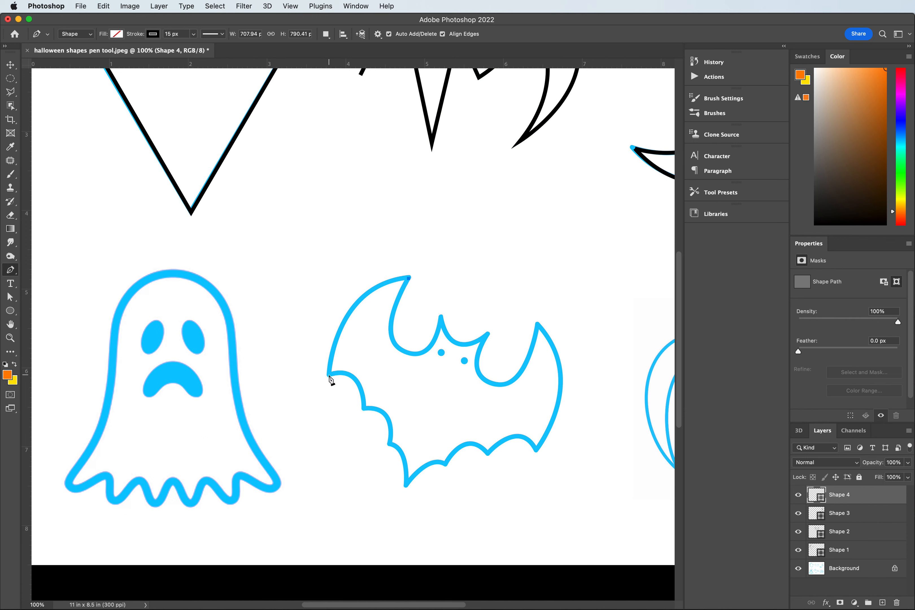
pyautogui.moveTo(330, 376); pyautogui.dragTo(319, 474)
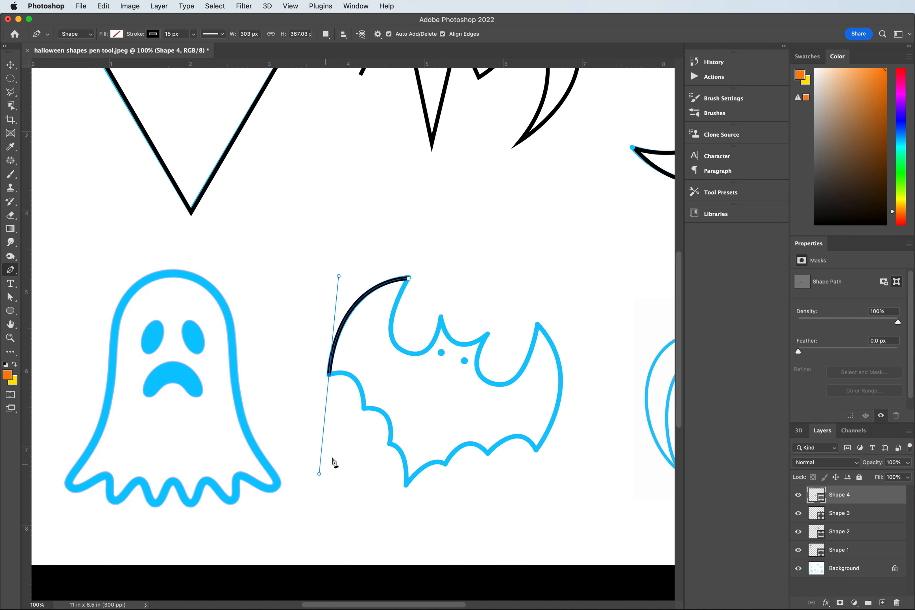
# Trace the three scallops along the left underside of the bat's wing down to its lowest point, making each junction a corner.
pyautogui.click(329, 375)
pyautogui.moveTo(364, 408)
pyautogui.mouseDown()
pyautogui.moveTo(363, 468)
pyautogui.moveTo(365, 455)
pyautogui.mouseUp()
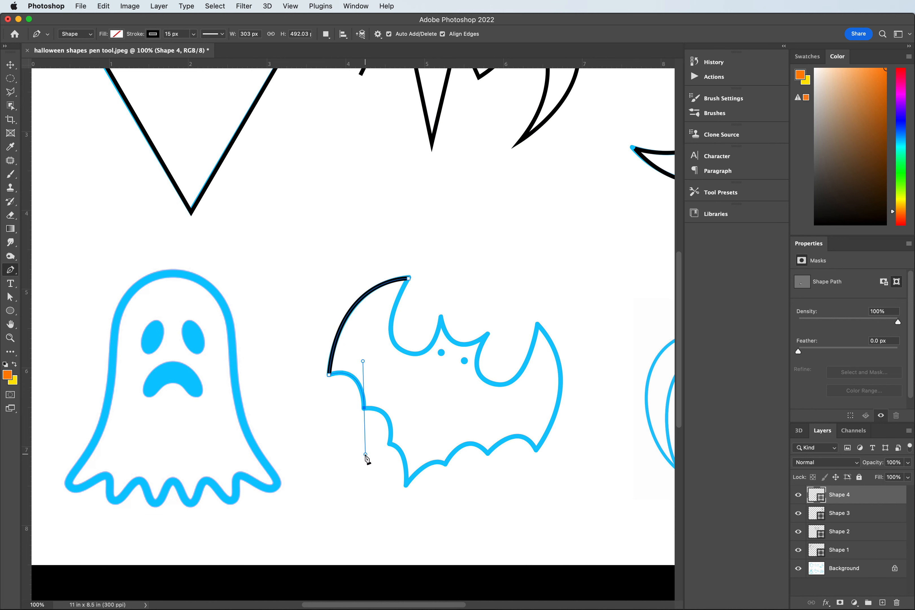
pyautogui.click(365, 409)
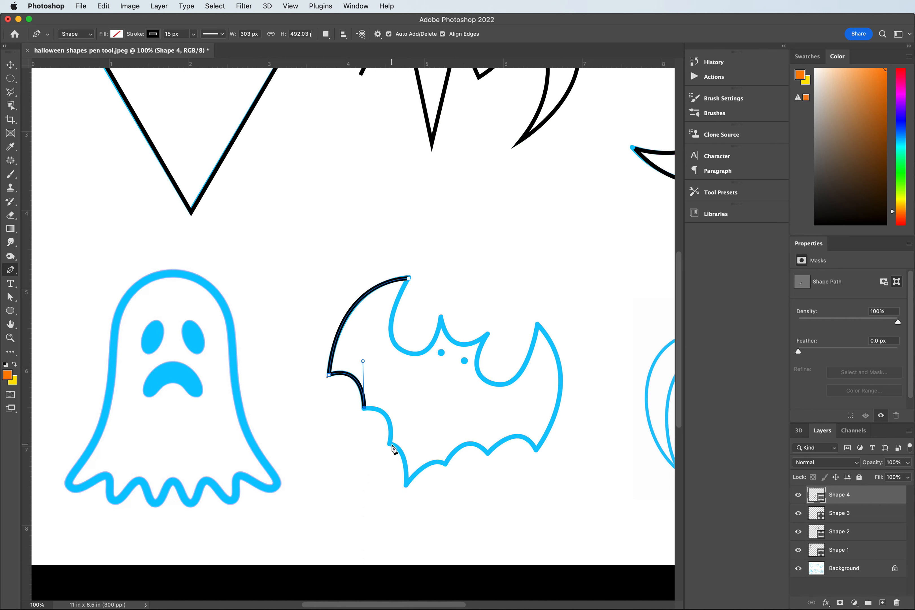
pyautogui.moveTo(389, 444); pyautogui.dragTo(379, 483)
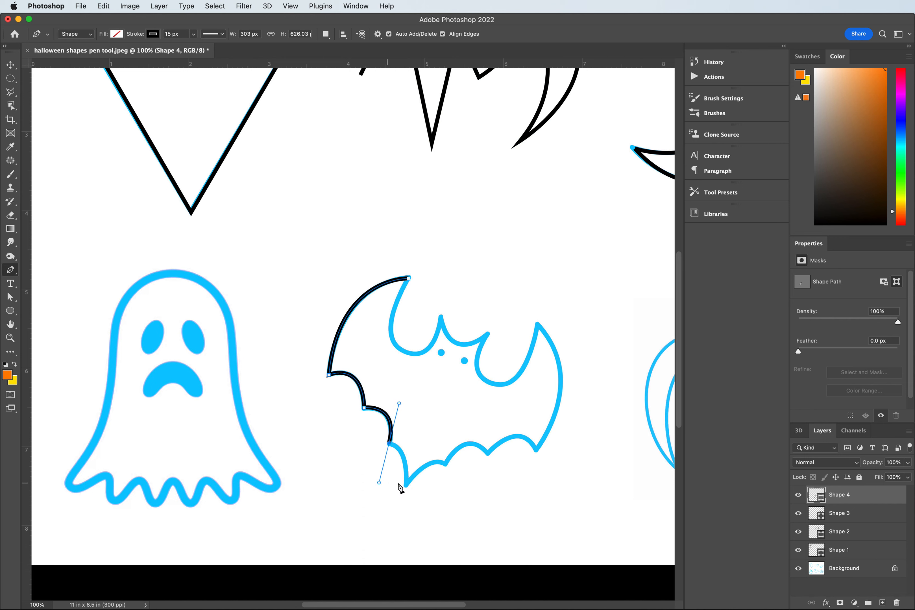
pyautogui.click(390, 444)
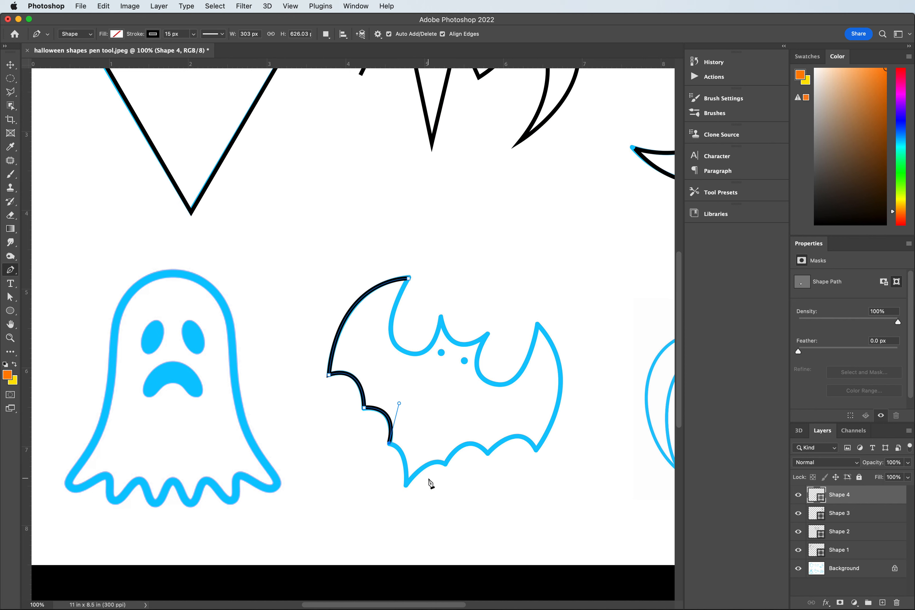
pyautogui.moveTo(406, 484); pyautogui.dragTo(404, 524)
pyautogui.click(406, 486)
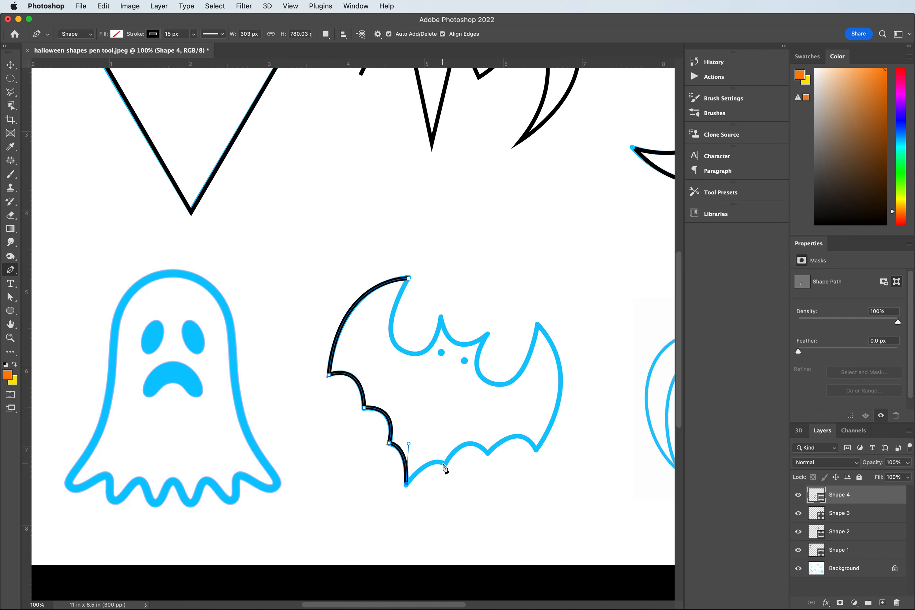
# Continue the bat path with three curves along the remaining bottom scallops to the lower right wing corner.
pyautogui.moveTo(443, 464); pyautogui.dragTo(459, 477)
pyautogui.keyDown('alt'); pyautogui.click(446, 465); pyautogui.keyUp('alt')
pyautogui.moveTo(488, 455); pyautogui.dragTo(513, 482)
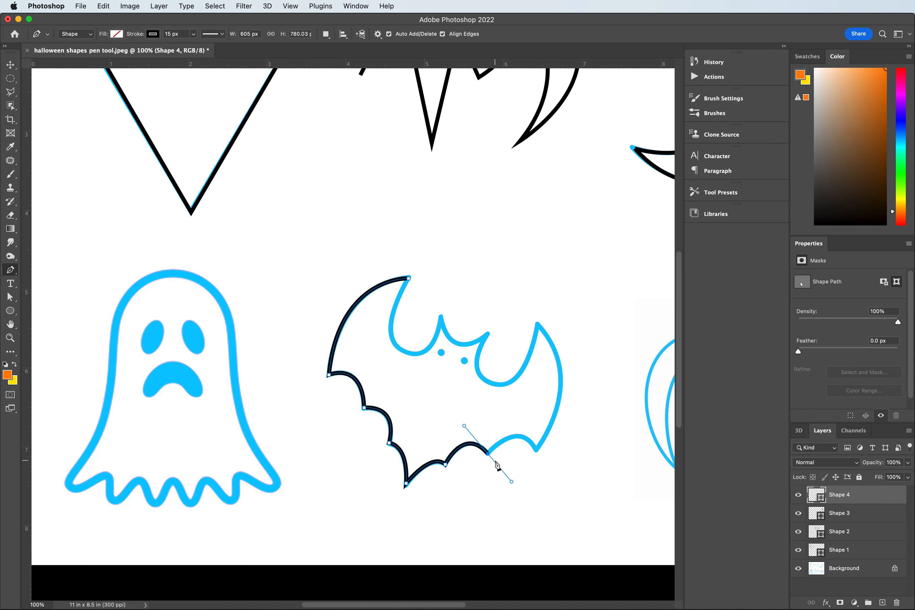
pyautogui.moveTo(536, 450); pyautogui.dragTo(554, 485)
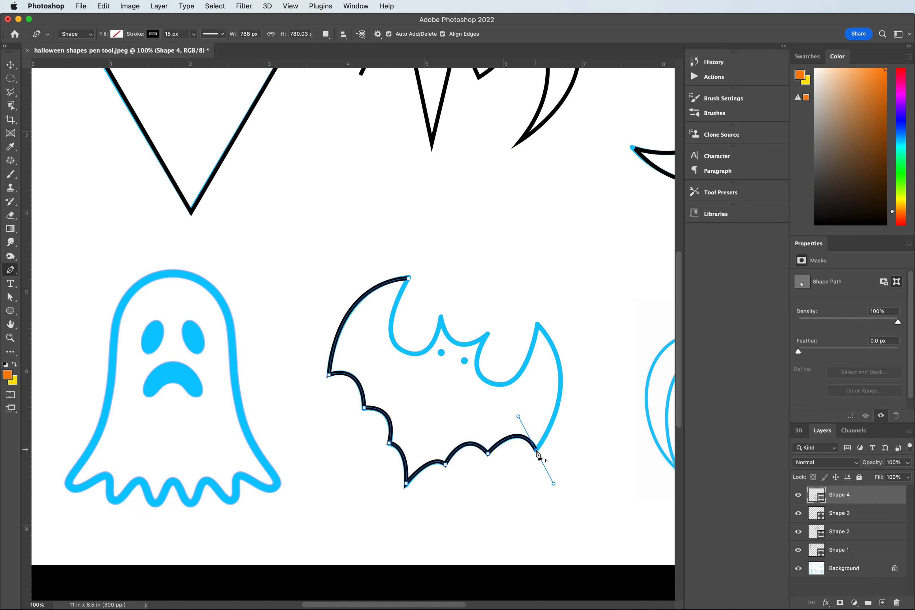
# Trace the bat's outer right wing up to its tip, redoing the curve to match the template and removing the outgoing handle.
pyautogui.moveTo(537, 326); pyautogui.dragTo(491, 265)
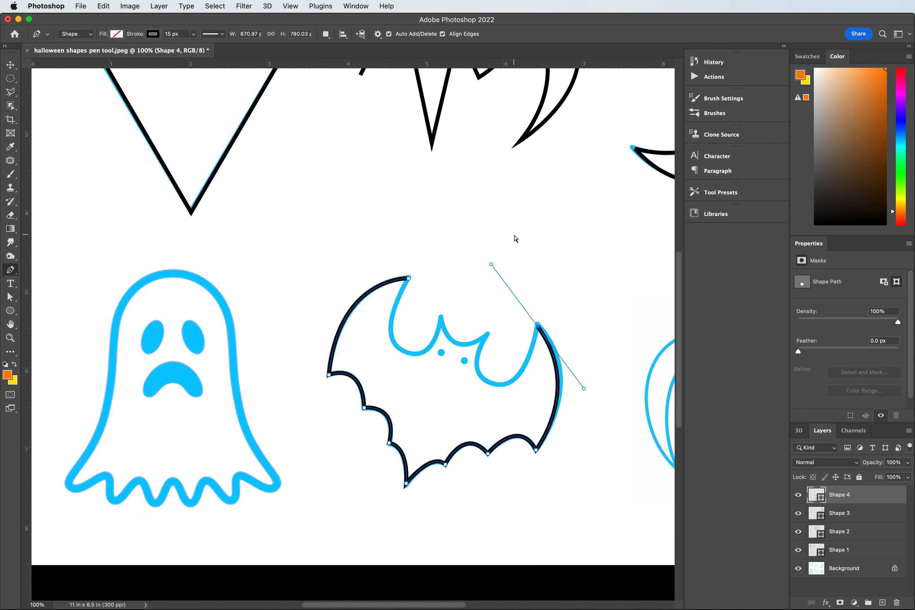
pyautogui.press('super+z')
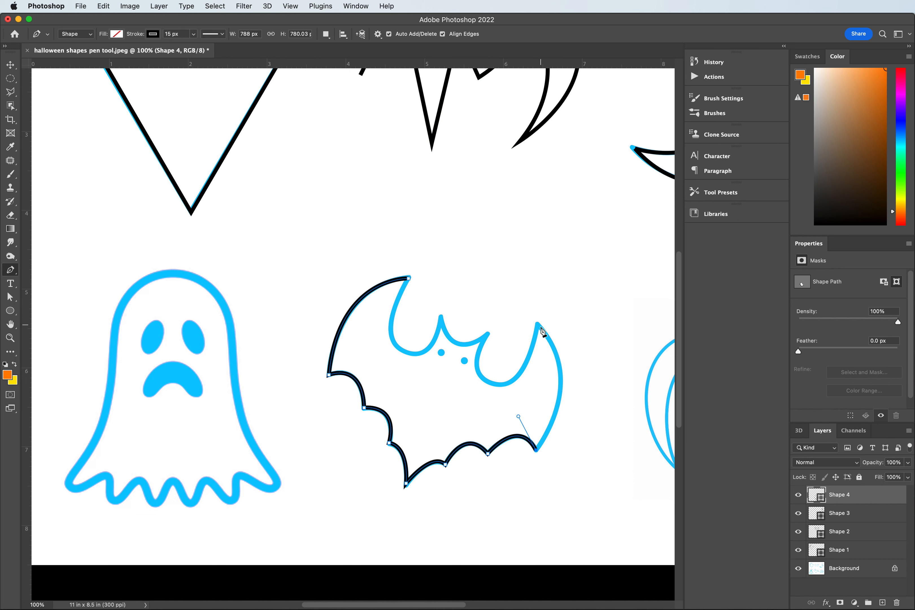
pyautogui.moveTo(538, 325); pyautogui.dragTo(486, 264)
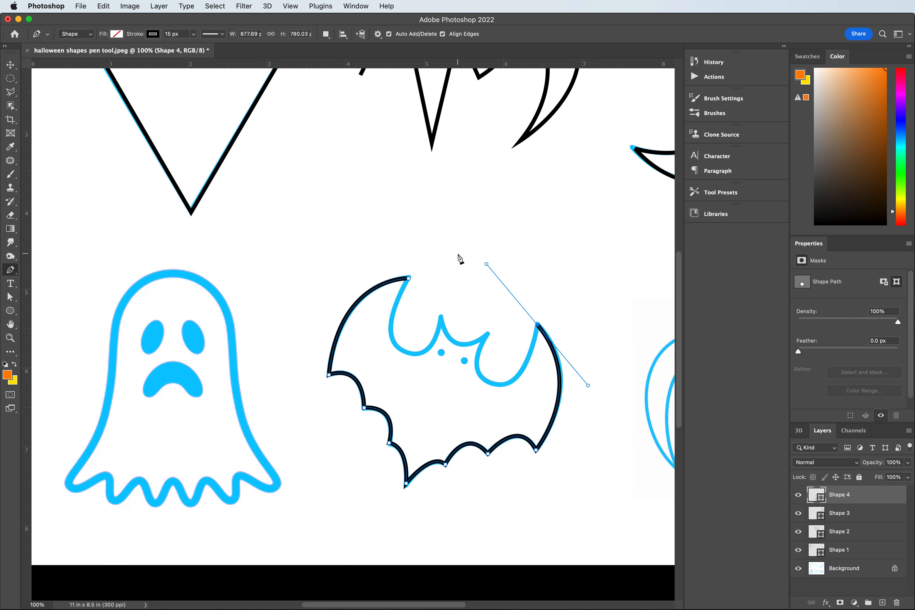
pyautogui.click(538, 328)
# Trace the bat's right inner wing, both ears and left inner wing, and close the path at the starting wing tip.
pyautogui.moveTo(495, 384)
pyautogui.mouseDown()
pyautogui.moveTo(453, 368)
pyautogui.moveTo(462, 371)
pyautogui.mouseUp()
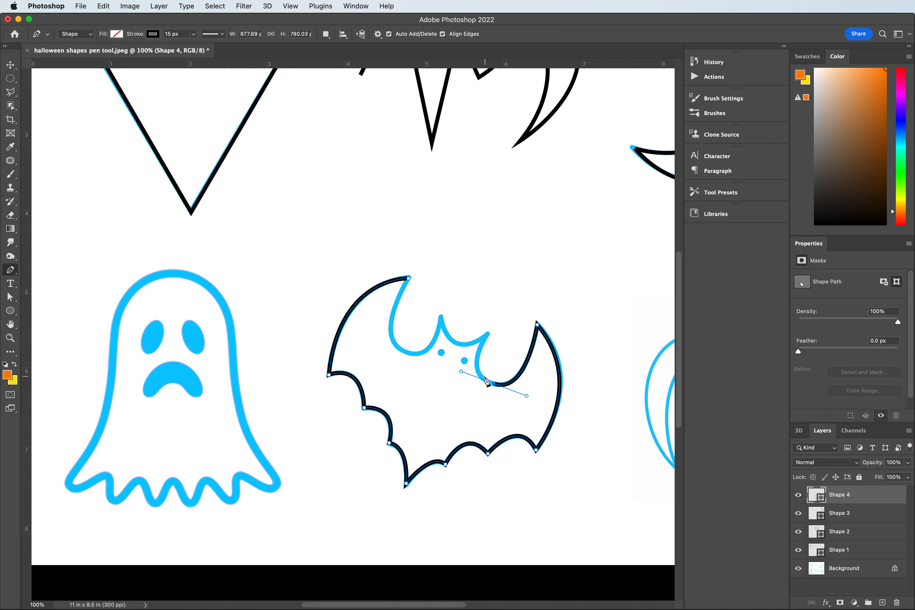
pyautogui.click(488, 335)
pyautogui.moveTo(488, 335); pyautogui.dragTo(492, 327)
pyautogui.moveTo(492, 327); pyautogui.dragTo(491, 327)
pyautogui.moveTo(441, 317)
pyautogui.mouseDown()
pyautogui.moveTo(416, 277)
pyautogui.moveTo(427, 270)
pyautogui.mouseUp()
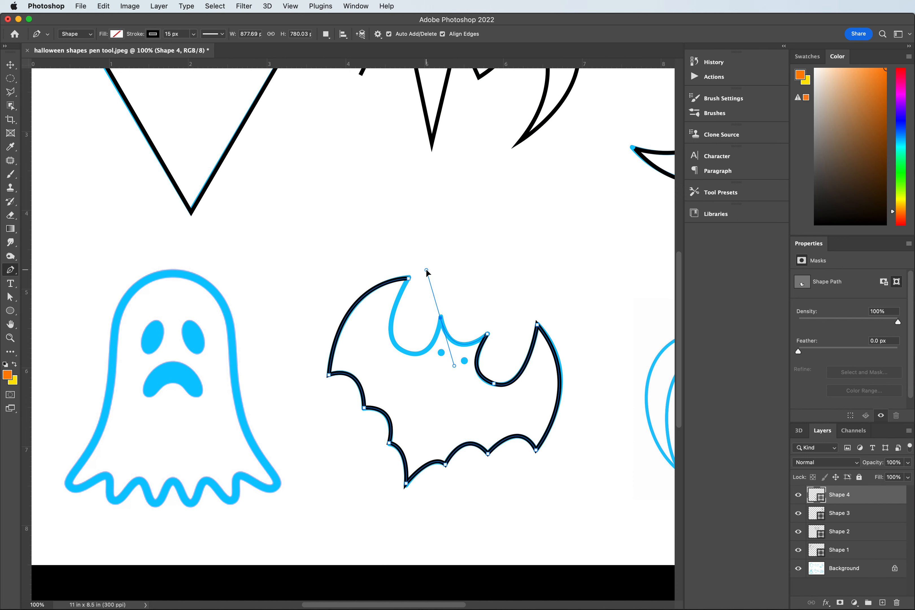
pyautogui.click(441, 319)
pyautogui.moveTo(406, 352); pyautogui.dragTo(377, 336)
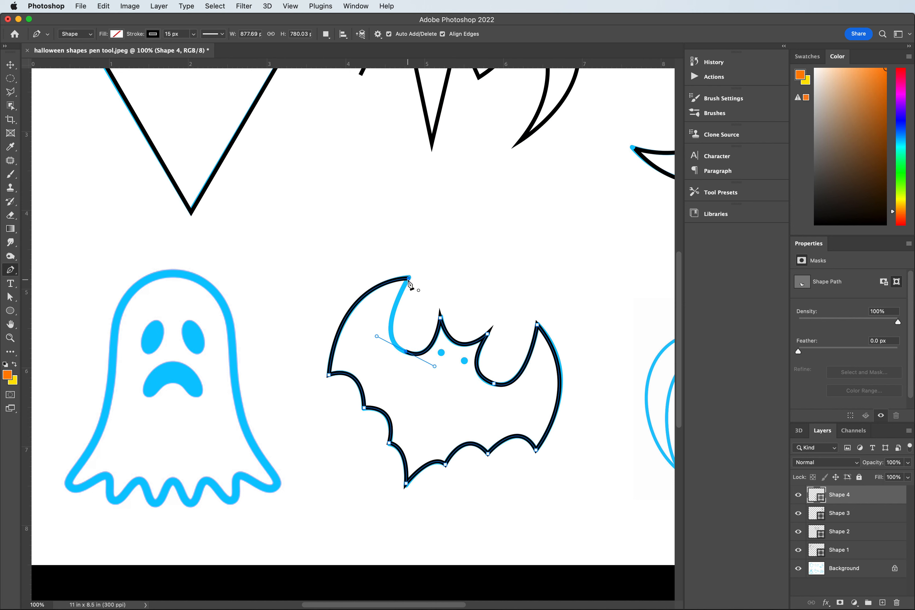
pyautogui.moveTo(408, 280); pyautogui.dragTo(420, 258)
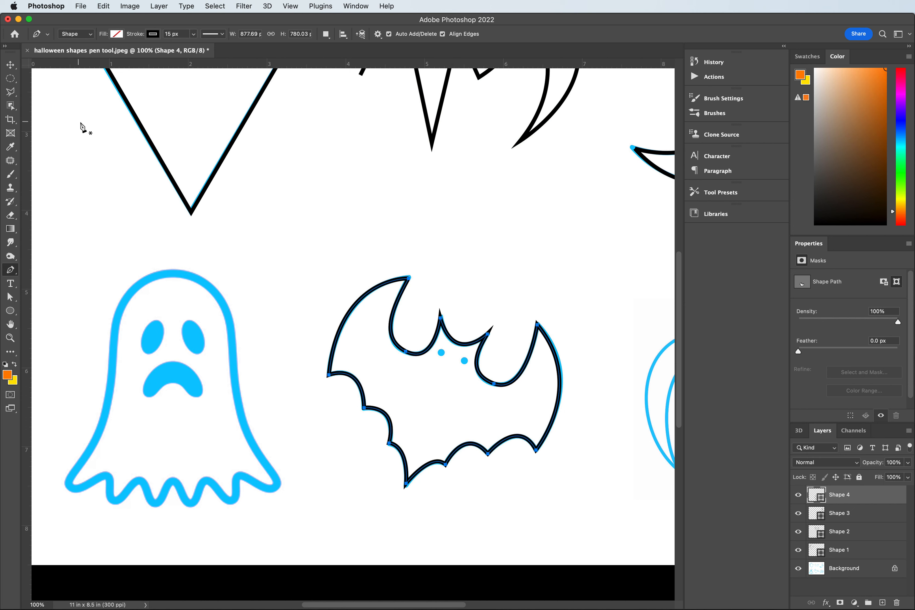
# Try a magenta fill on the closed bat shape and return it to no fill.
pyautogui.click(117, 35)
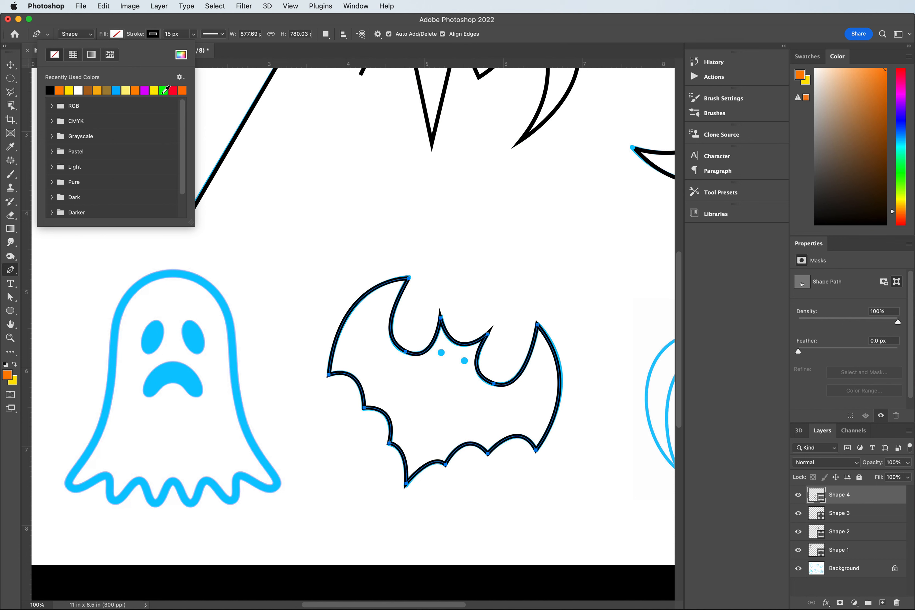
pyautogui.click(145, 91)
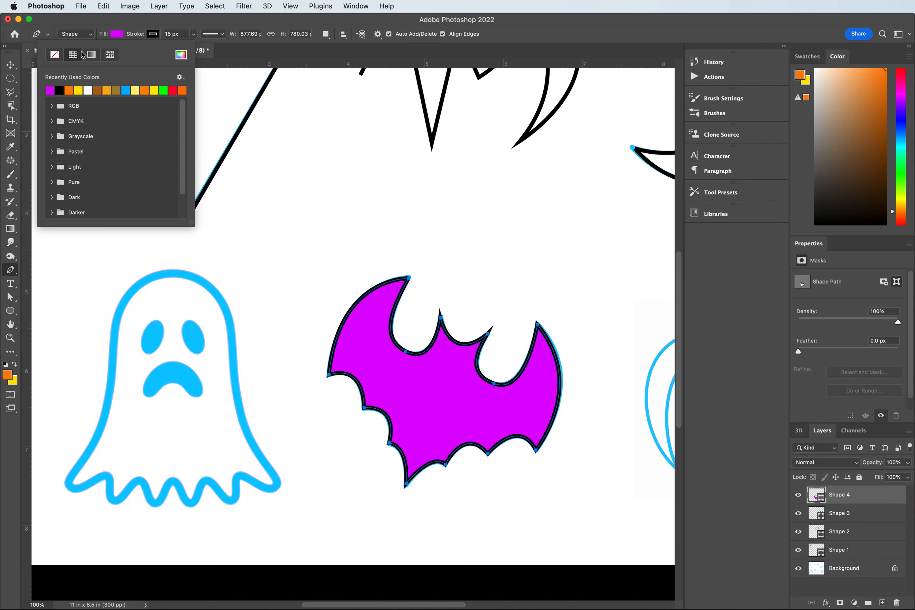
pyautogui.click(54, 54)
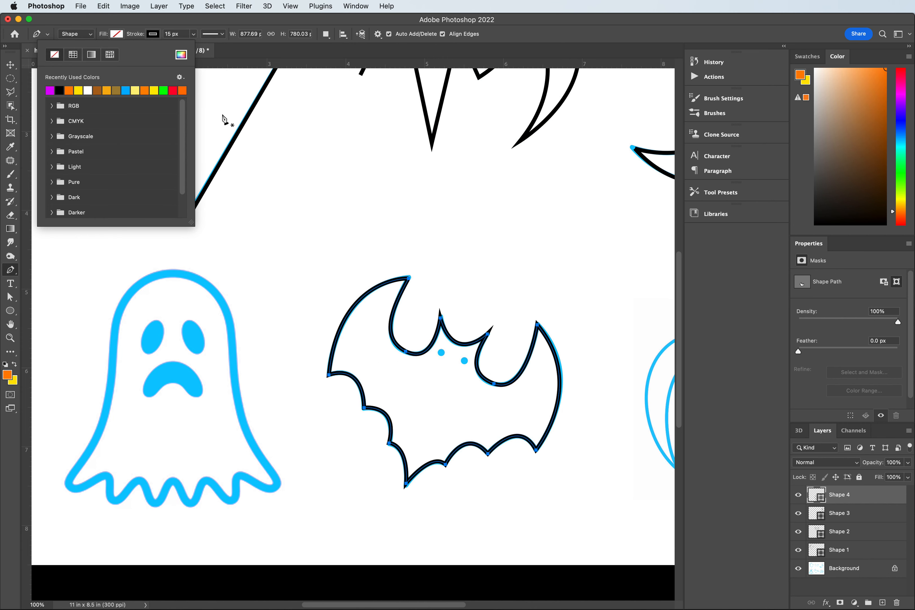
pyautogui.click(181, 19)
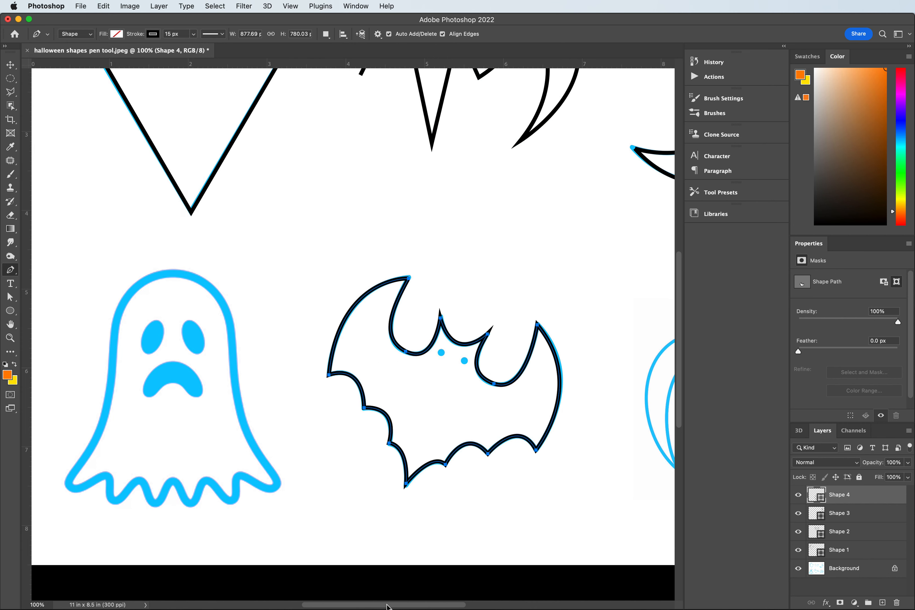
# Start a new path at the ghost's lower left corner and trace curves up its left side to the top of the head.
pyautogui.moveTo(388, 607); pyautogui.dragTo(363, 606)
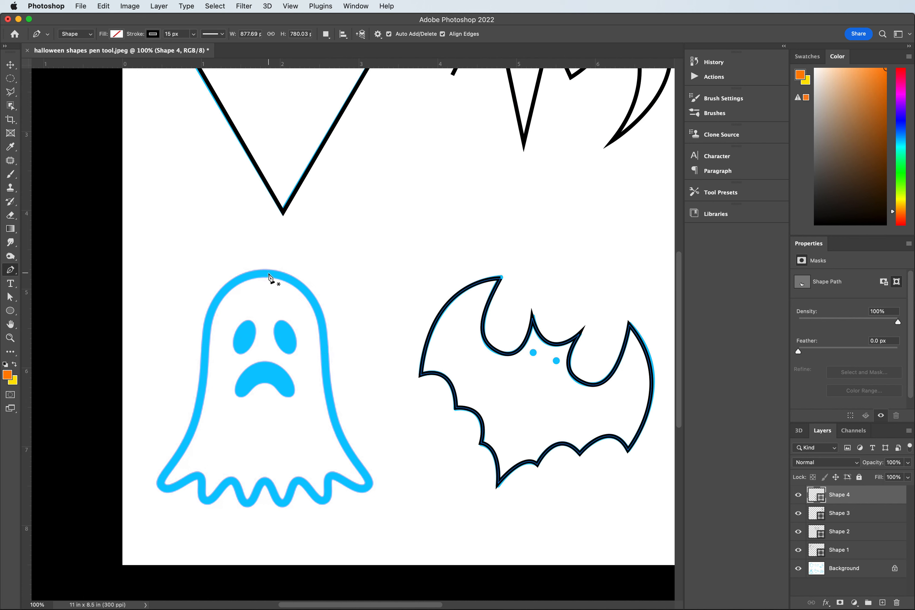
pyautogui.click(166, 472)
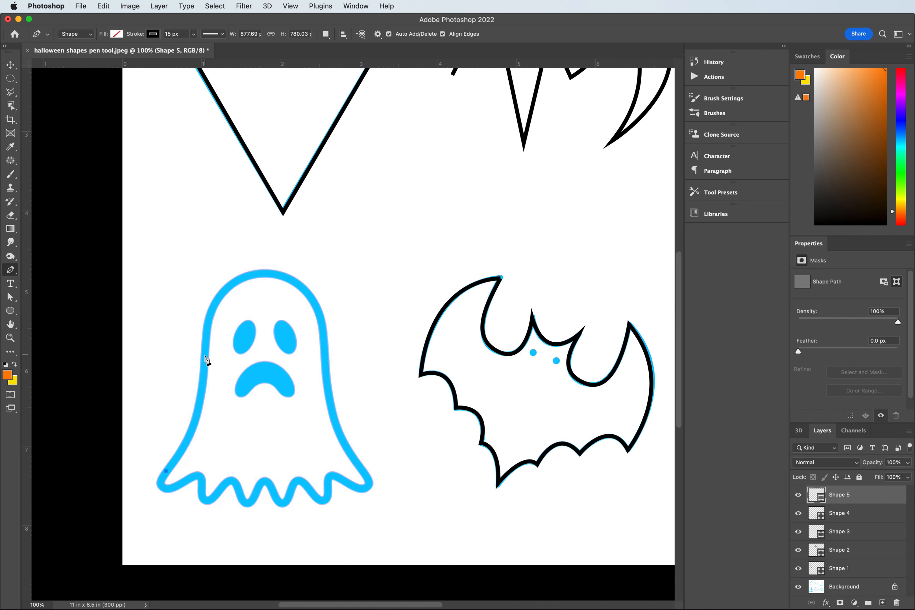
pyautogui.moveTo(205, 355); pyautogui.dragTo(209, 264)
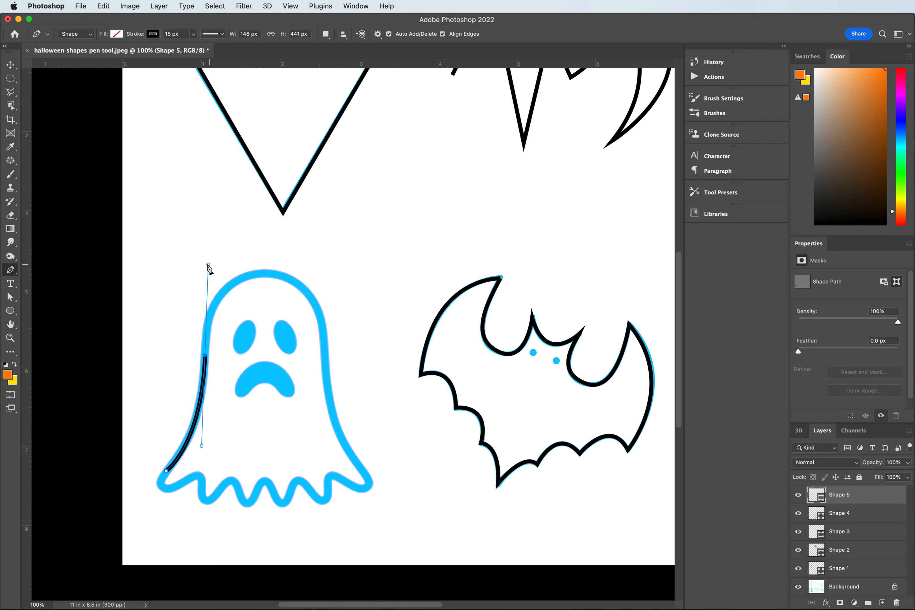
pyautogui.click(268, 274)
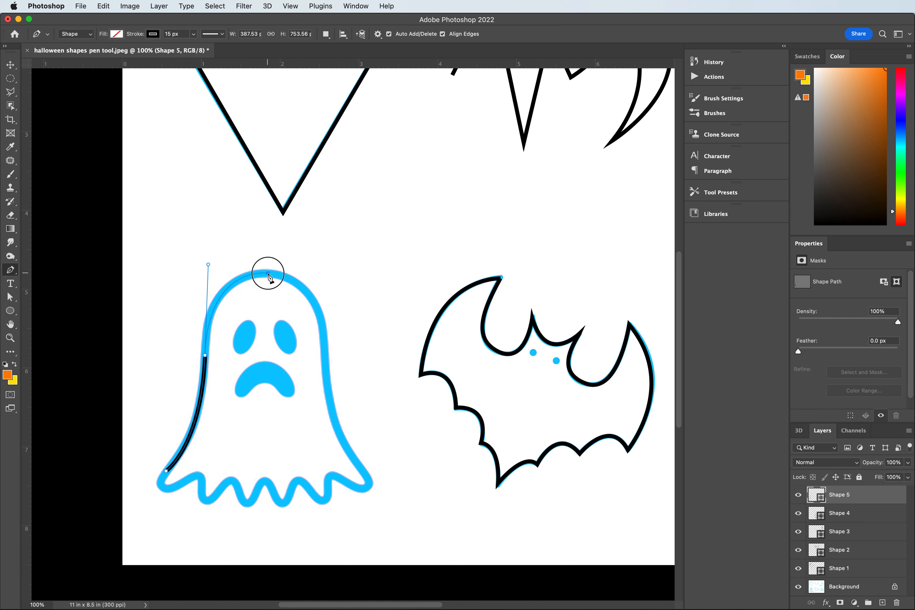
pyautogui.moveTo(270, 277); pyautogui.dragTo(274, 274)
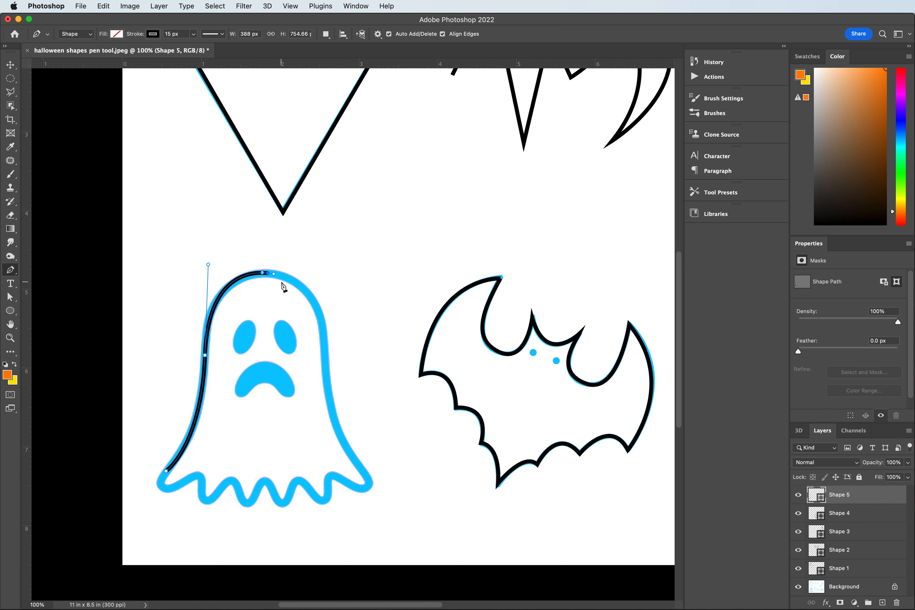
pyautogui.press('super+z')
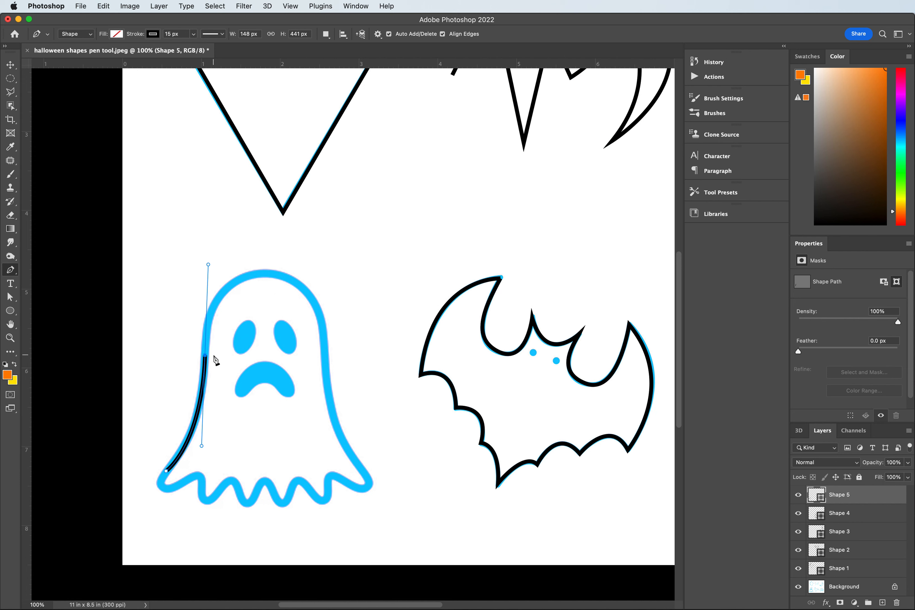
pyautogui.keyDown('alt'); pyautogui.click(206, 356); pyautogui.keyUp('alt')
pyautogui.moveTo(268, 273); pyautogui.dragTo(336, 276)
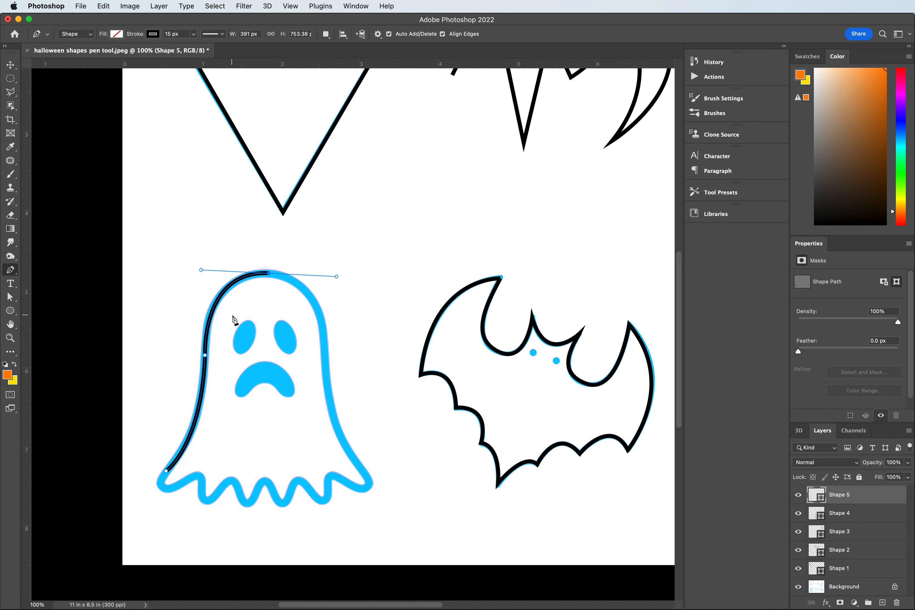
# Continue the ghost path down its right side to the lower right corner and remove the outgoing handle there.
pyautogui.click(325, 360)
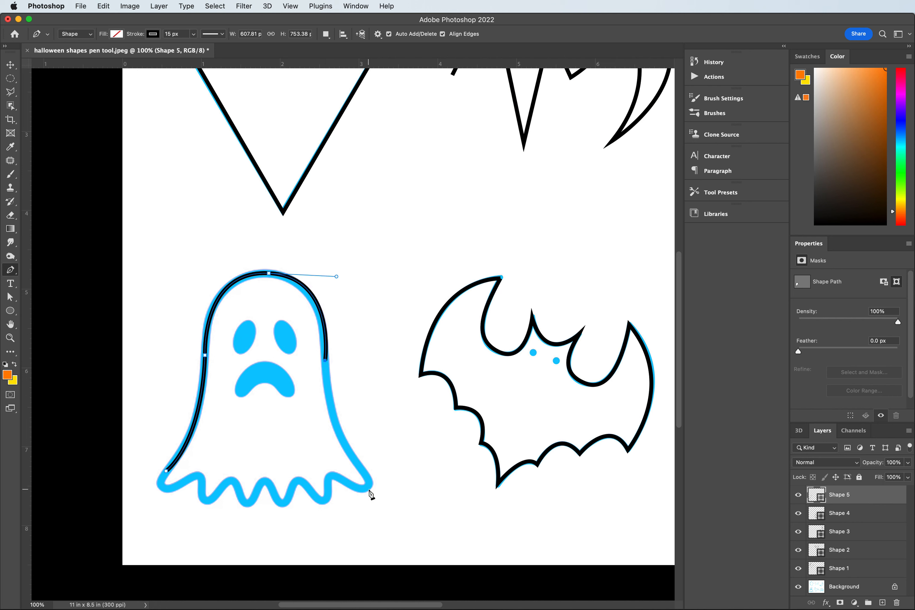
pyautogui.moveTo(366, 476); pyautogui.dragTo(410, 519)
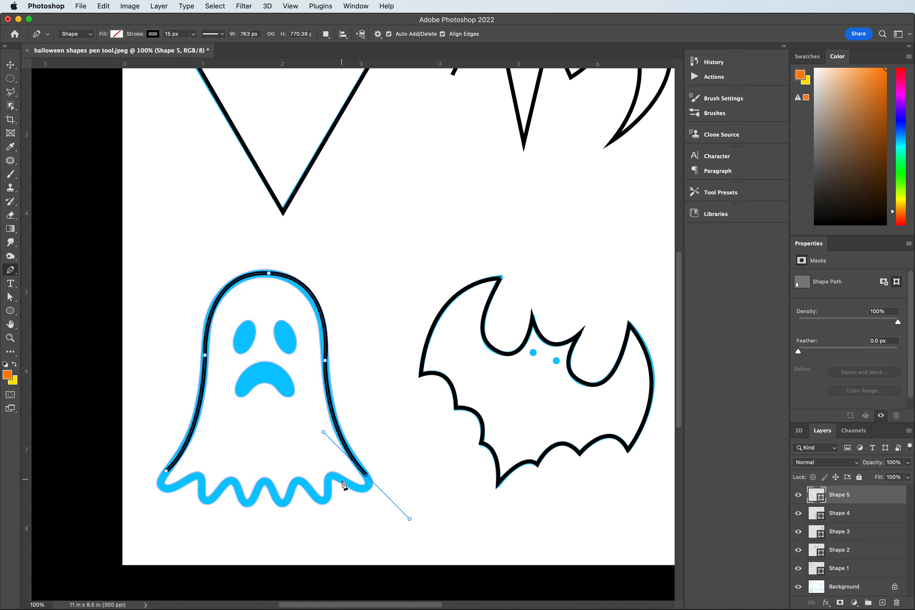
pyautogui.moveTo(349, 483); pyautogui.dragTo(345, 481)
pyautogui.press('super+z')
pyautogui.click(367, 476)
# Round the ghost's lower right corner and trace the first hem wave toward the left, making each junction a corner.
pyautogui.moveTo(349, 483); pyautogui.dragTo(323, 467)
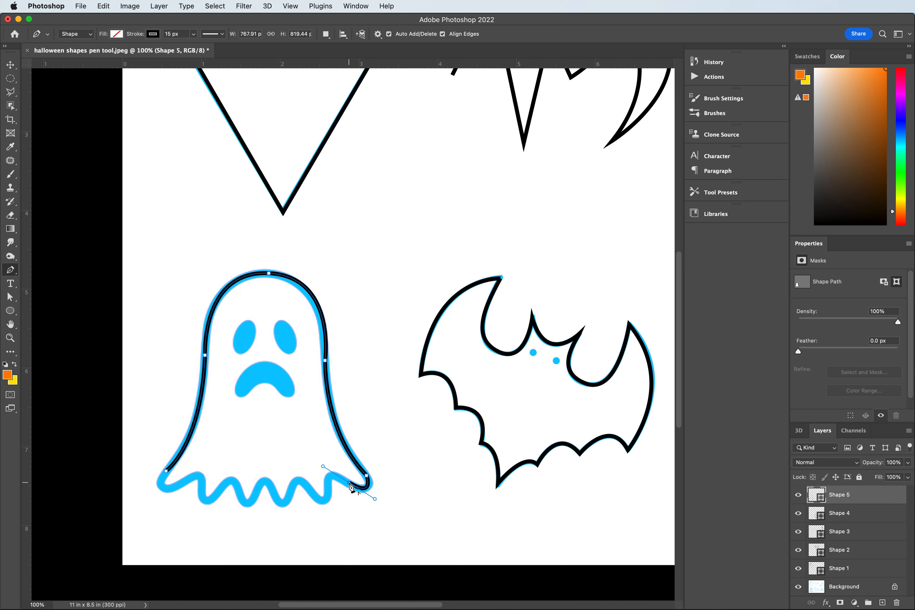
pyautogui.click(350, 484)
pyautogui.moveTo(327, 488); pyautogui.dragTo(329, 511)
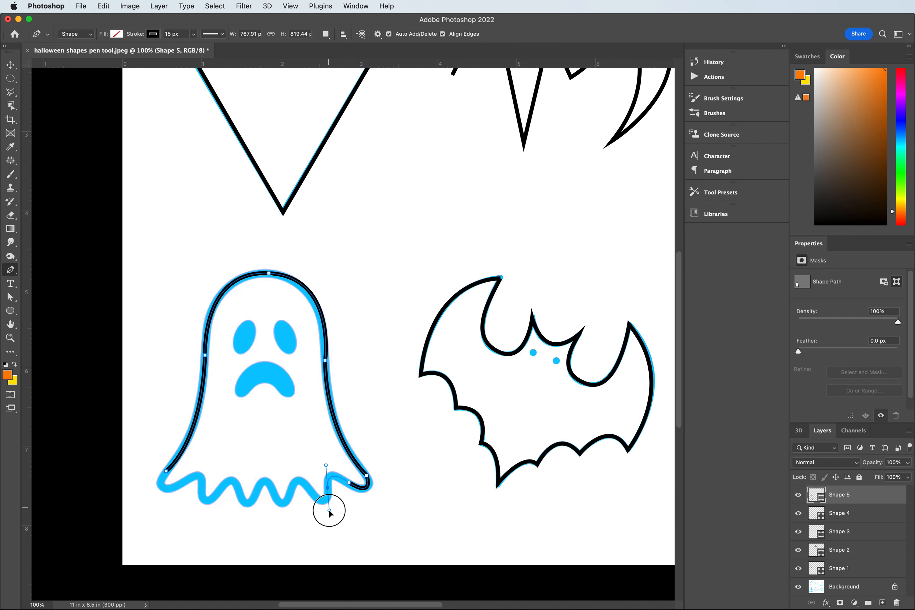
pyautogui.click(328, 489)
pyautogui.moveTo(311, 490); pyautogui.dragTo(292, 469)
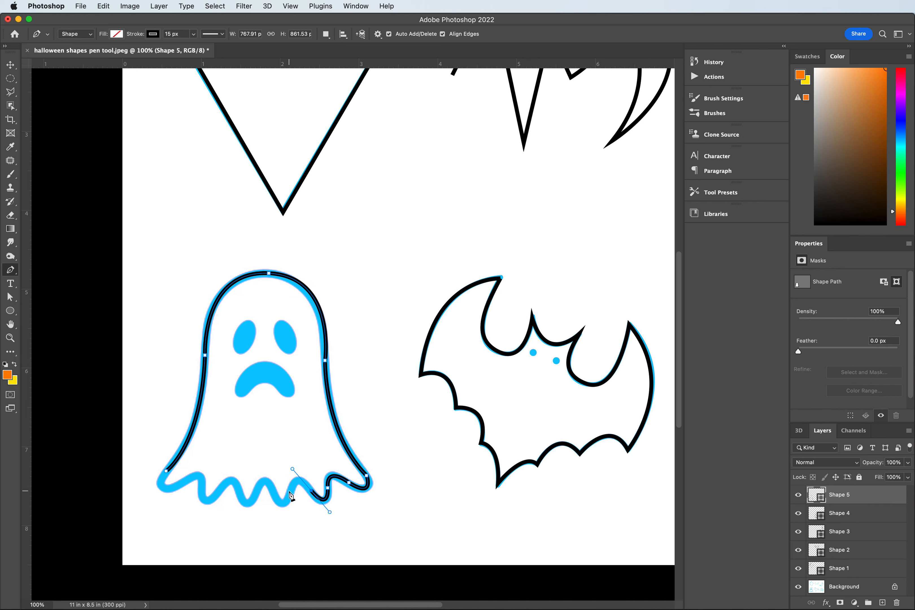
pyautogui.keyDown('alt'); pyautogui.click(311, 490); pyautogui.keyUp('alt')
# Trace the next crest and trough of the ghost's hem, undoing and redrawing the trough segment.
pyautogui.moveTo(291, 493); pyautogui.dragTo(285, 514)
pyautogui.click(274, 493)
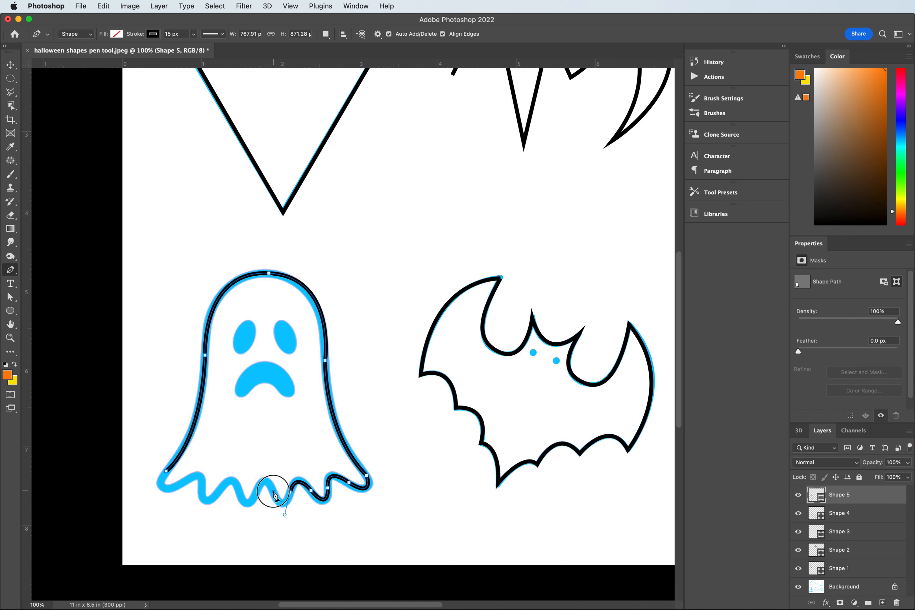
pyautogui.press('super+z')
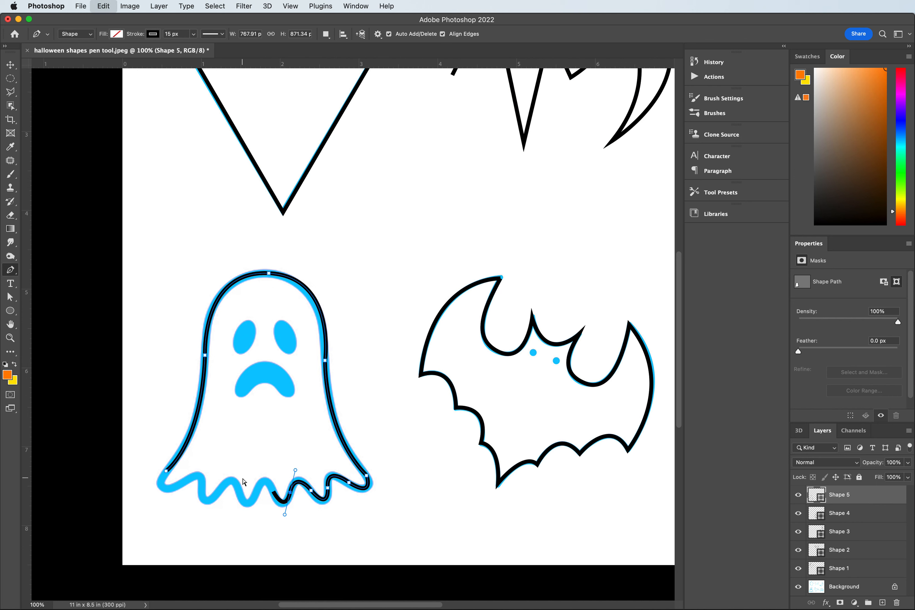
pyautogui.press('super+z')
pyautogui.moveTo(274, 497); pyautogui.dragTo(271, 489)
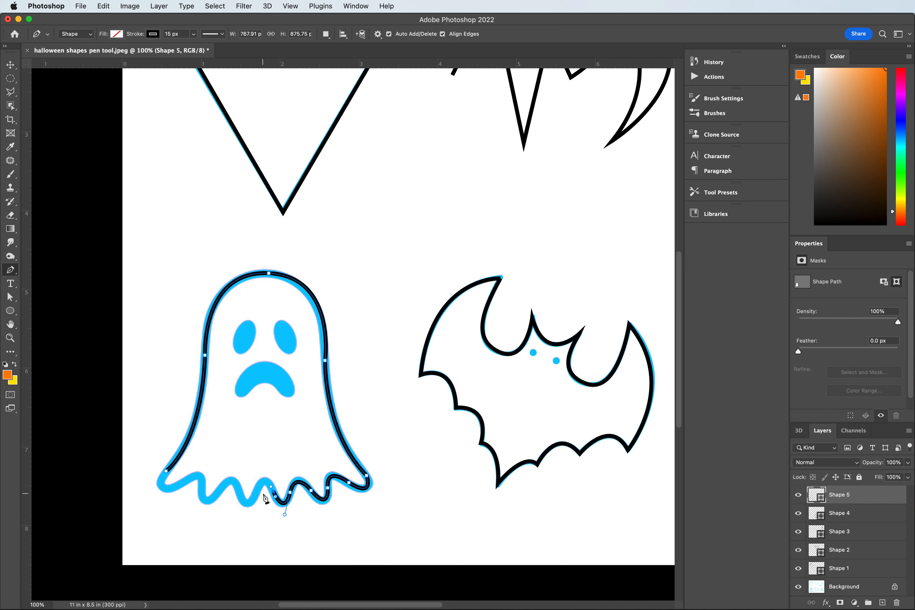
pyautogui.click(274, 494)
# Trace the remaining waves of the ghost's hem up to the anchor just before the lower left corner.
pyautogui.moveTo(256, 492); pyautogui.dragTo(216, 494)
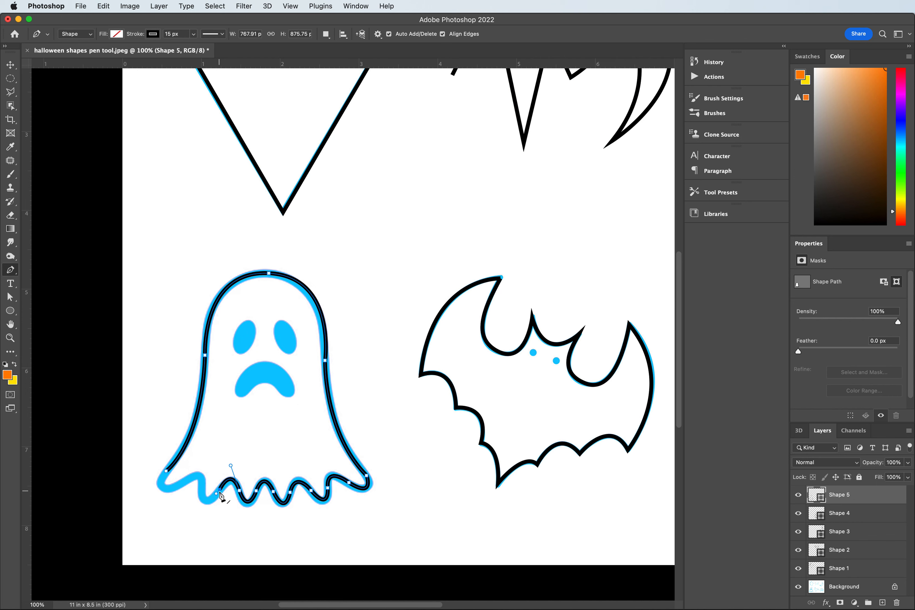
pyautogui.click(220, 492)
pyautogui.moveTo(202, 488)
pyautogui.mouseDown()
pyautogui.moveTo(201, 458)
pyautogui.moveTo(179, 488)
pyautogui.mouseUp()
pyautogui.press('super+z')
pyautogui.moveTo(184, 482); pyautogui.dragTo(163, 498)
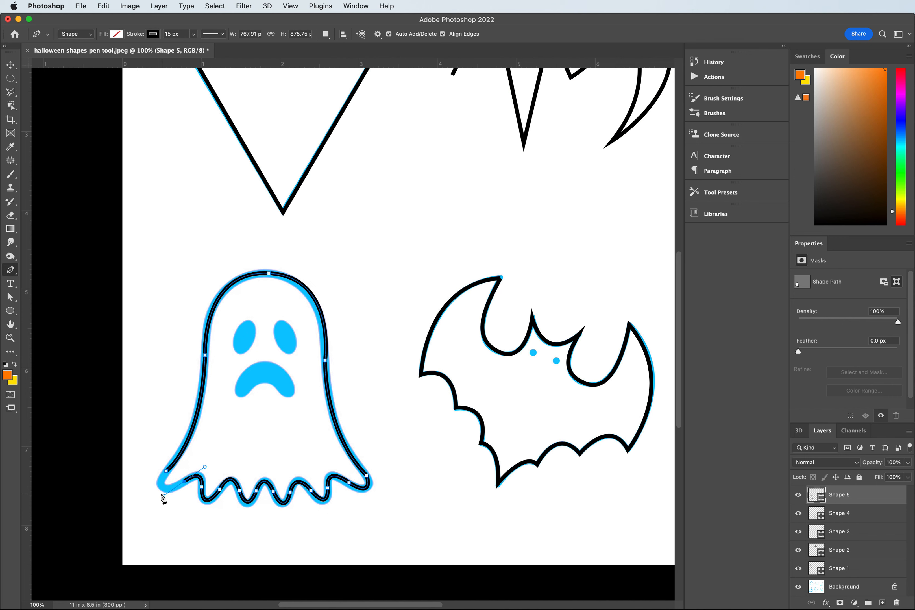
# Close the ghost outline at its starting anchor near the lower left corner, curving the final segment to follow the template.
pyautogui.click(167, 473)
pyautogui.moveTo(168, 472); pyautogui.dragTo(179, 465)
# Trace the ghost's left eye with a closed four-anchor Pen path, removing the outgoing handle at each intermediate anchor.
pyautogui.press('super+equal')
pyautogui.press('super+equal')
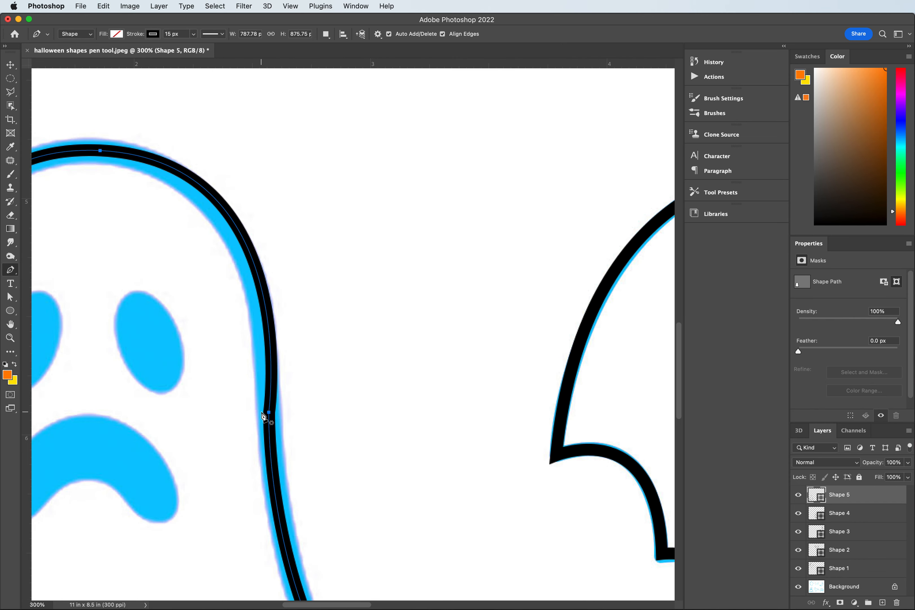
pyautogui.hscroll(-10, 311, 598)
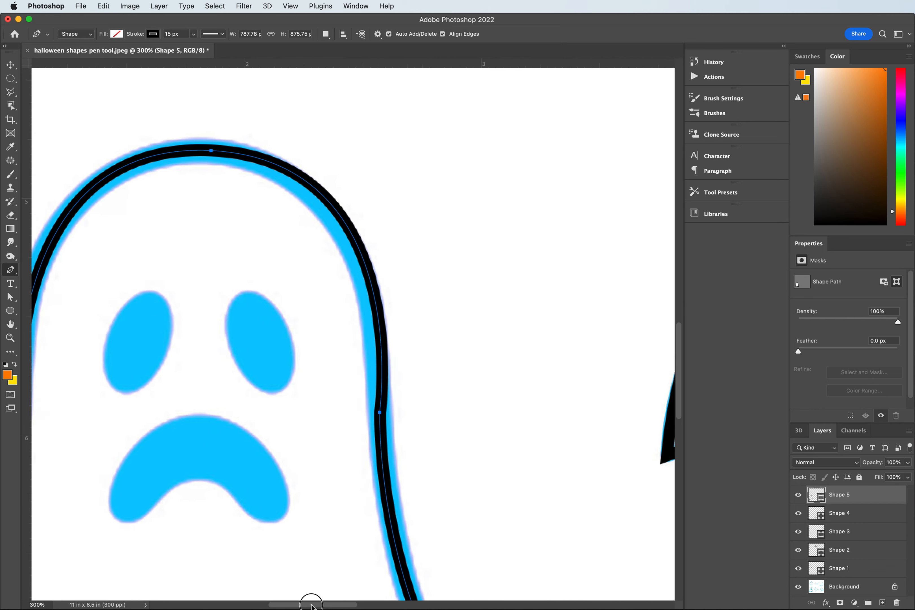
pyautogui.scroll(-3, 292, 520)
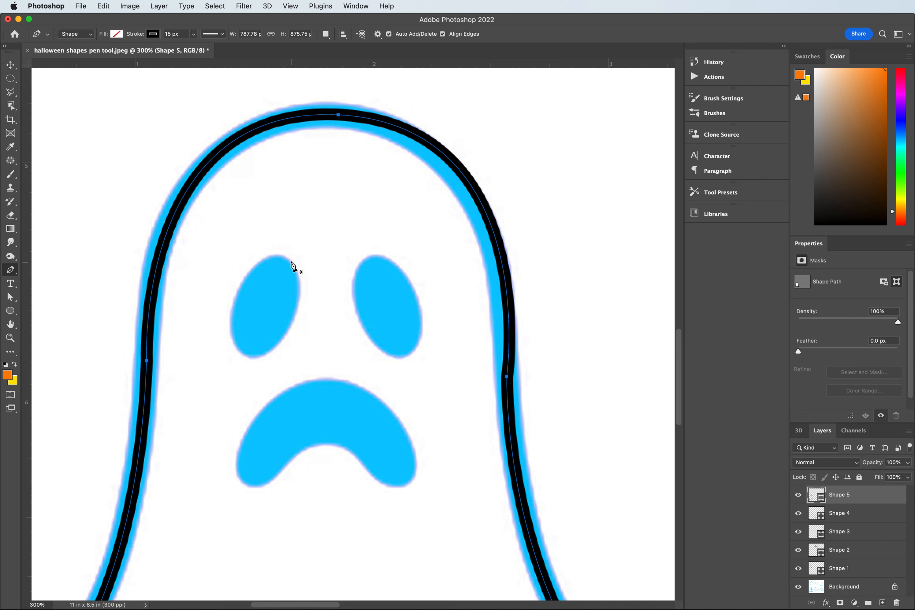
pyautogui.click(235, 299)
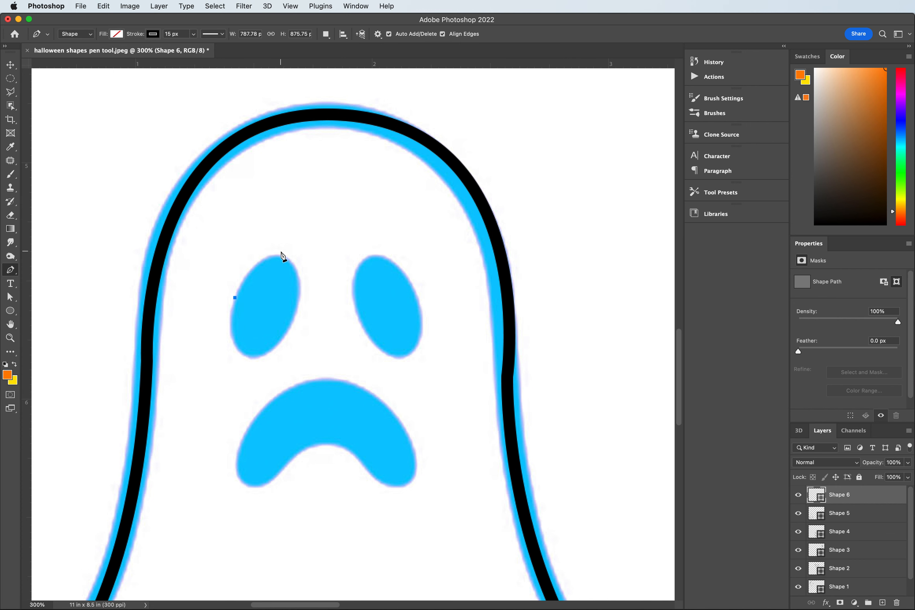
pyautogui.moveTo(284, 257); pyautogui.dragTo(316, 268)
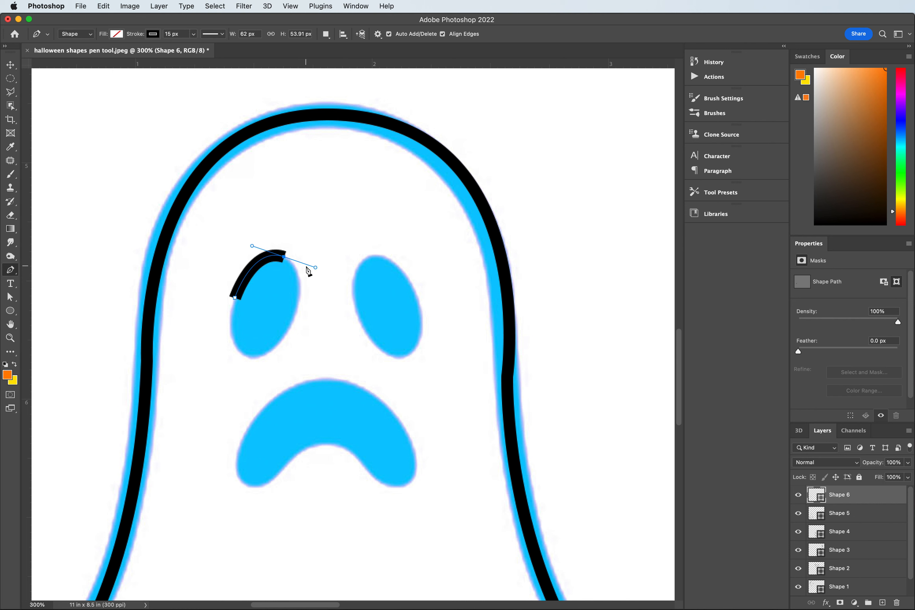
pyautogui.click(285, 259)
pyautogui.moveTo(296, 316); pyautogui.dragTo(278, 365)
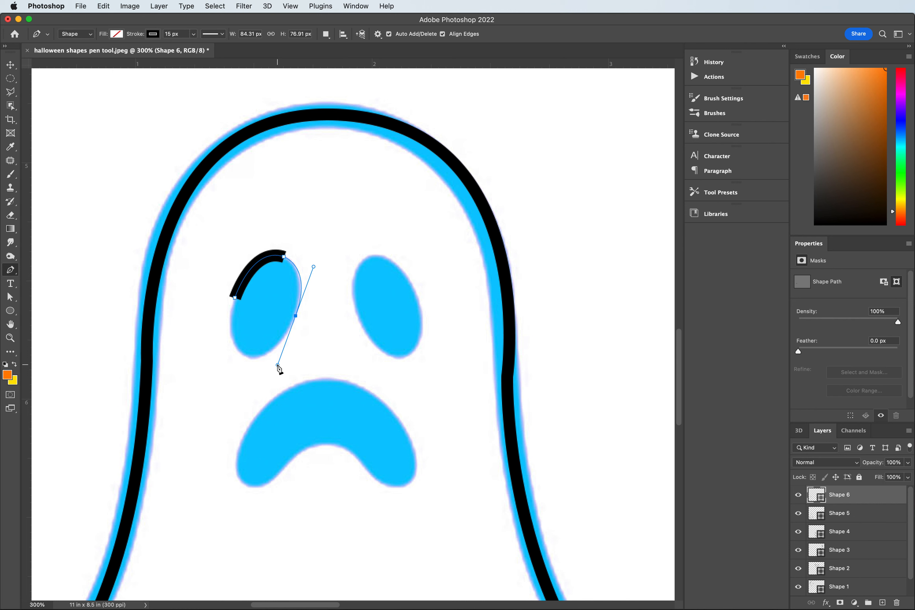
pyautogui.click(296, 317)
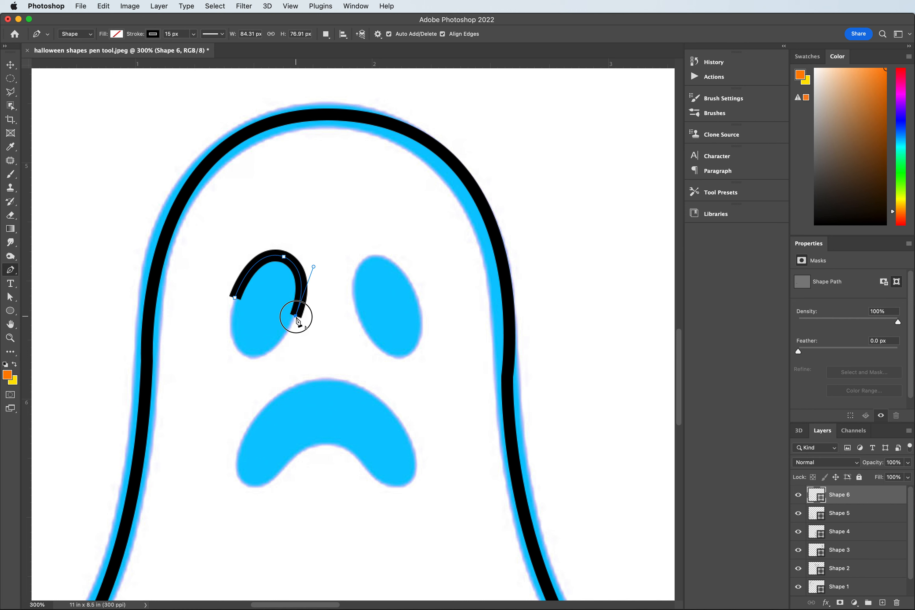
pyautogui.moveTo(245, 357); pyautogui.dragTo(215, 346)
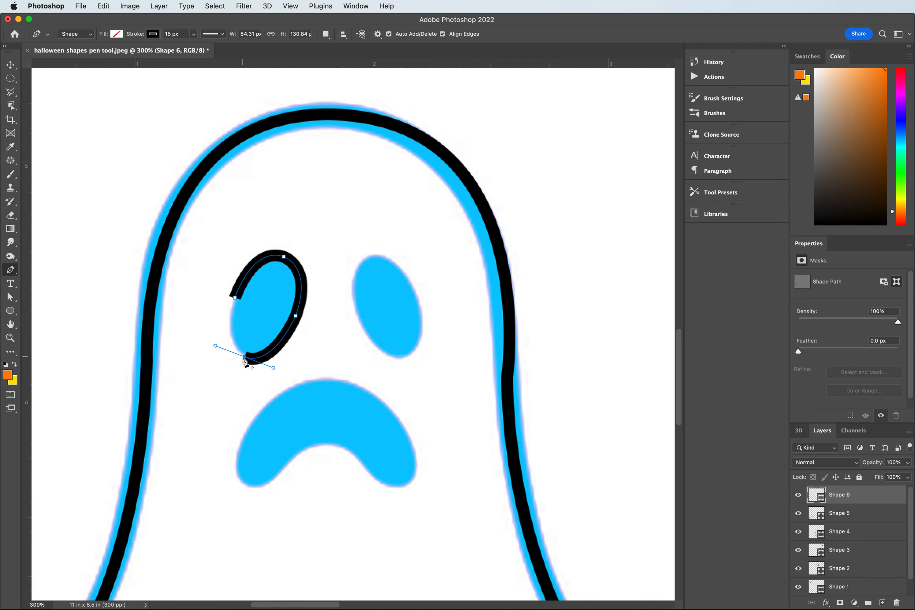
pyautogui.click(244, 358)
pyautogui.moveTo(234, 298); pyautogui.dragTo(252, 260)
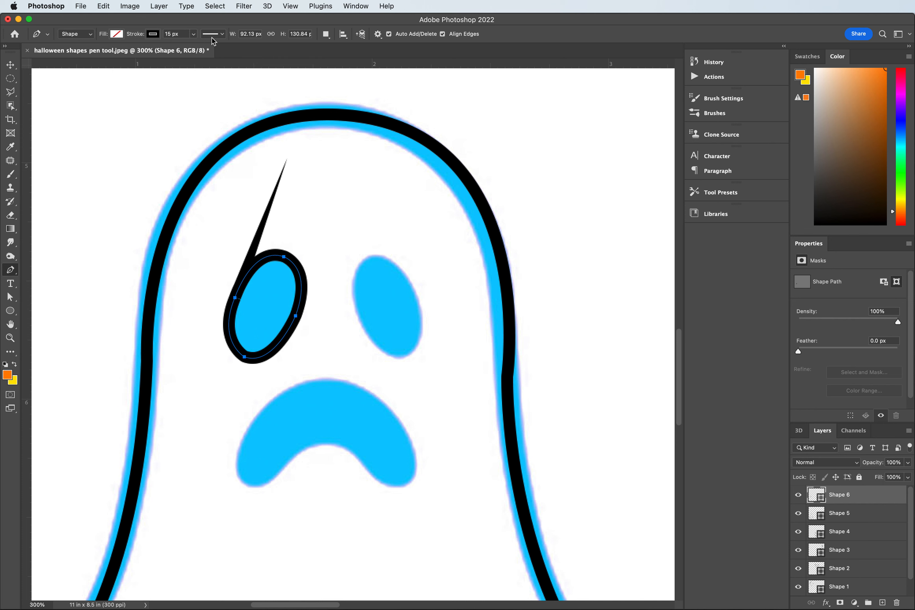
# Change the left eye's stroke corners to the round join.
pyautogui.click(222, 37)
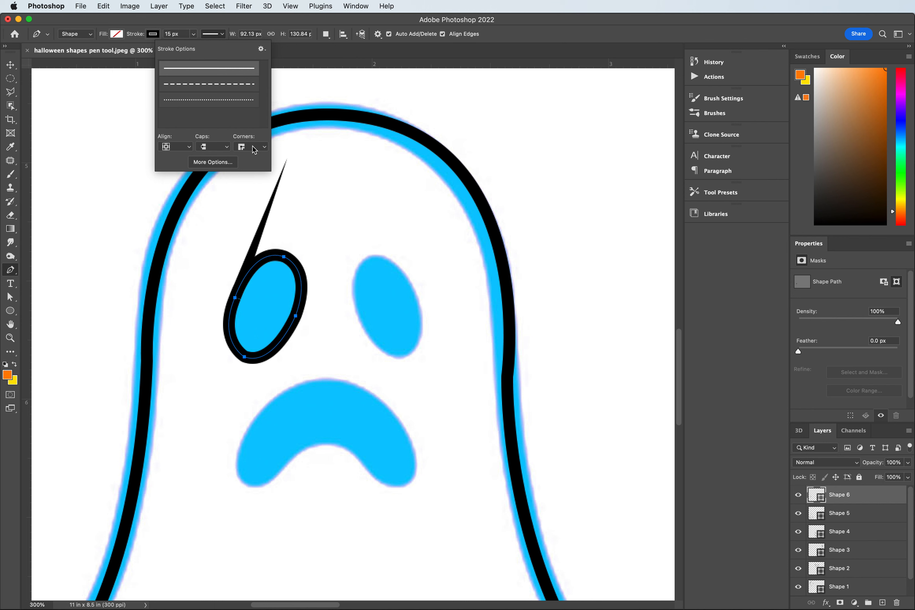
pyautogui.click(223, 35)
pyautogui.click(223, 35)
pyautogui.click(248, 146)
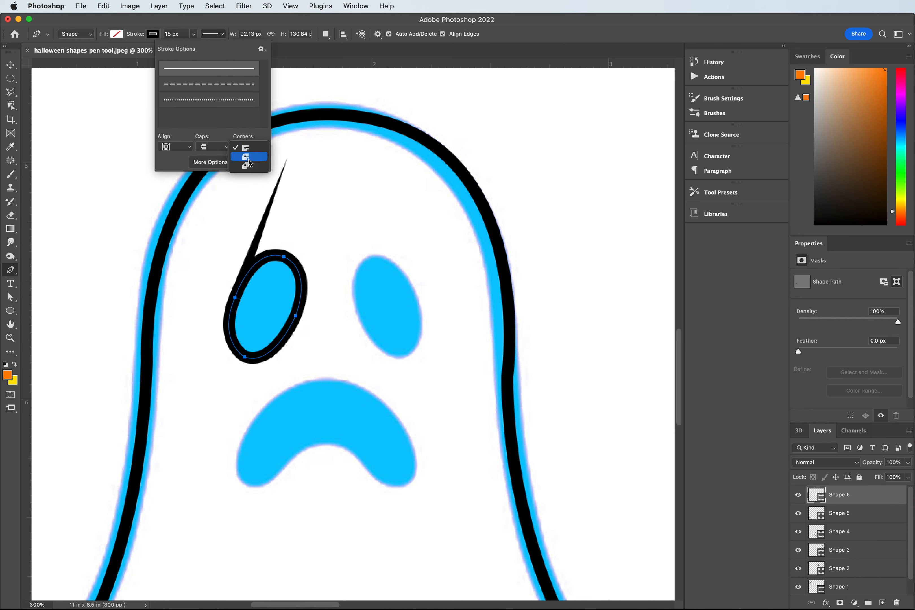
pyautogui.click(248, 157)
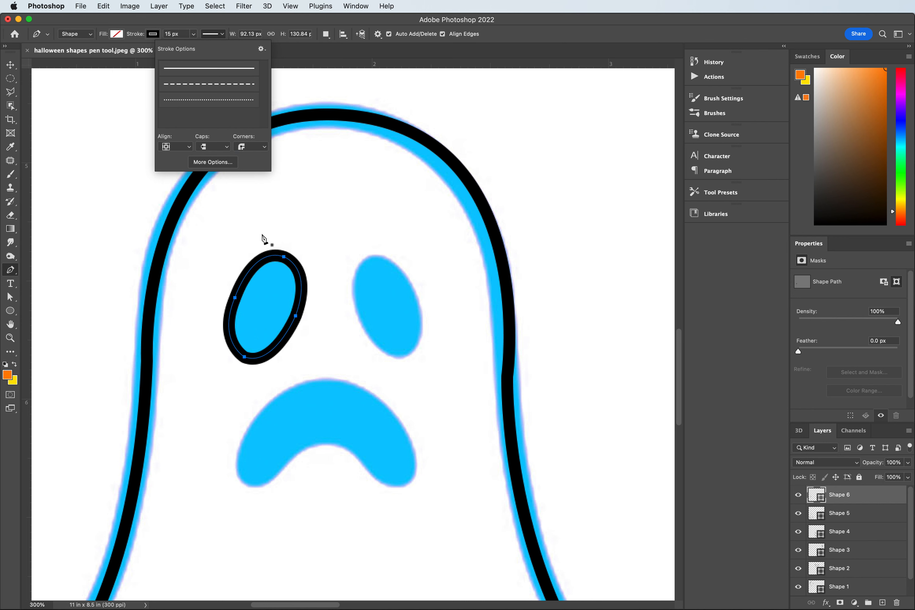
pyautogui.click(235, 298)
# Trace the ghost's right eye as a new closed four-anchor Pen shape, removing the outgoing handle at each intermediate anchor.
pyautogui.click(10, 270)
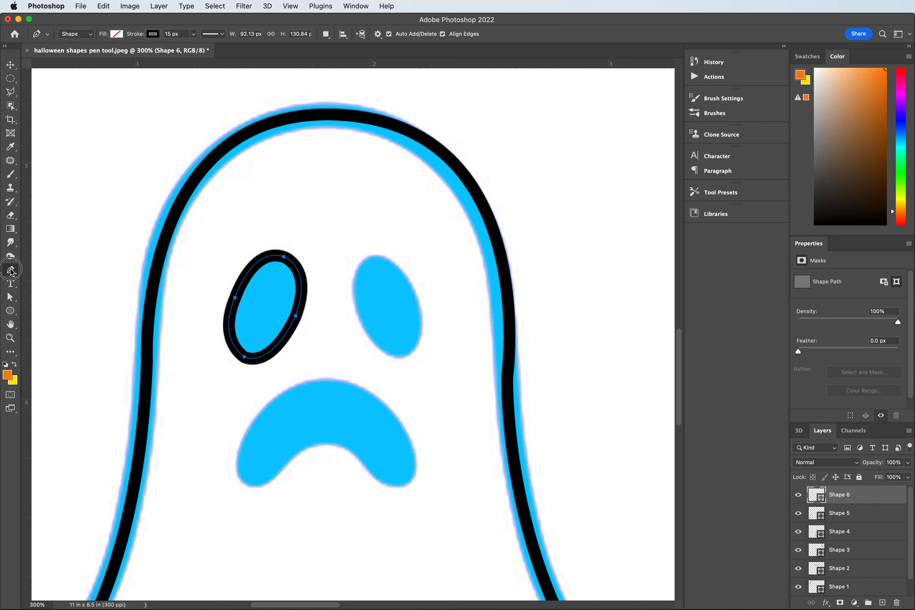
pyautogui.click(358, 316)
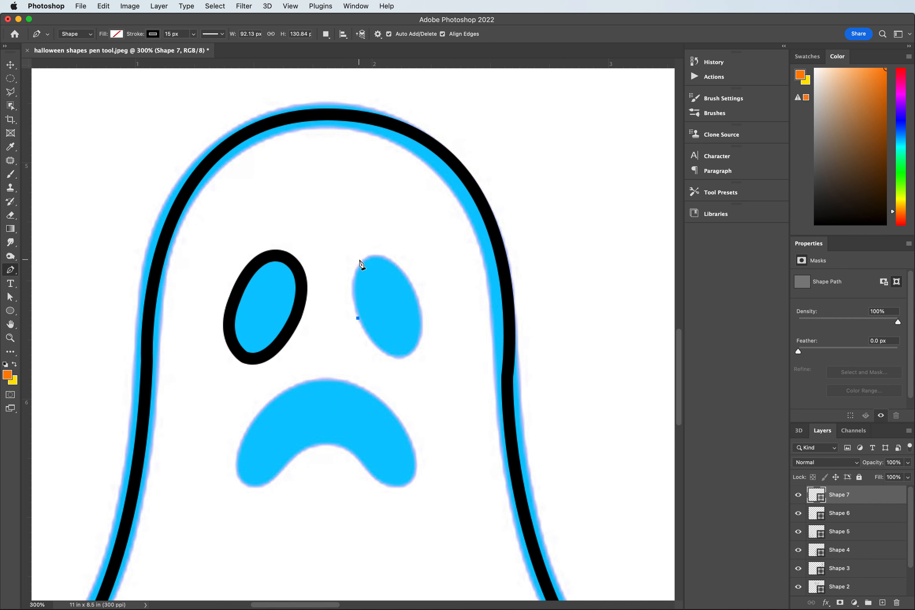
pyautogui.moveTo(366, 257); pyautogui.dragTo(393, 241)
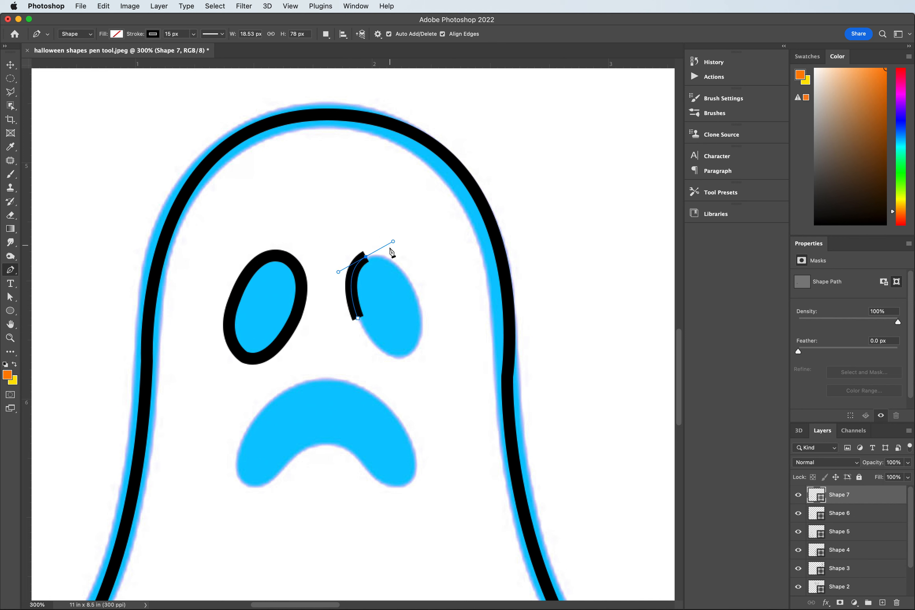
pyautogui.click(367, 258)
pyautogui.moveTo(414, 290); pyautogui.dragTo(434, 335)
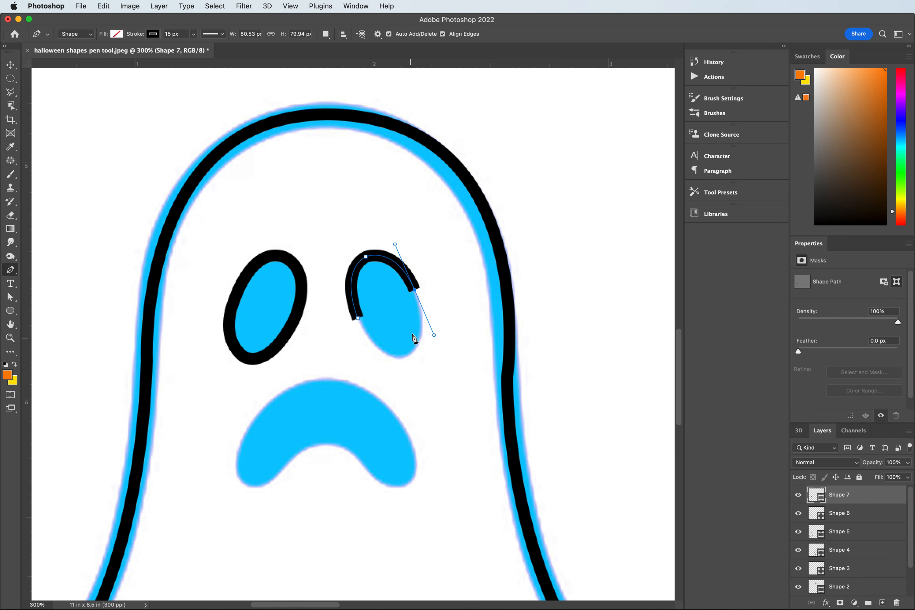
pyautogui.click(414, 290)
pyautogui.moveTo(409, 355); pyautogui.dragTo(381, 369)
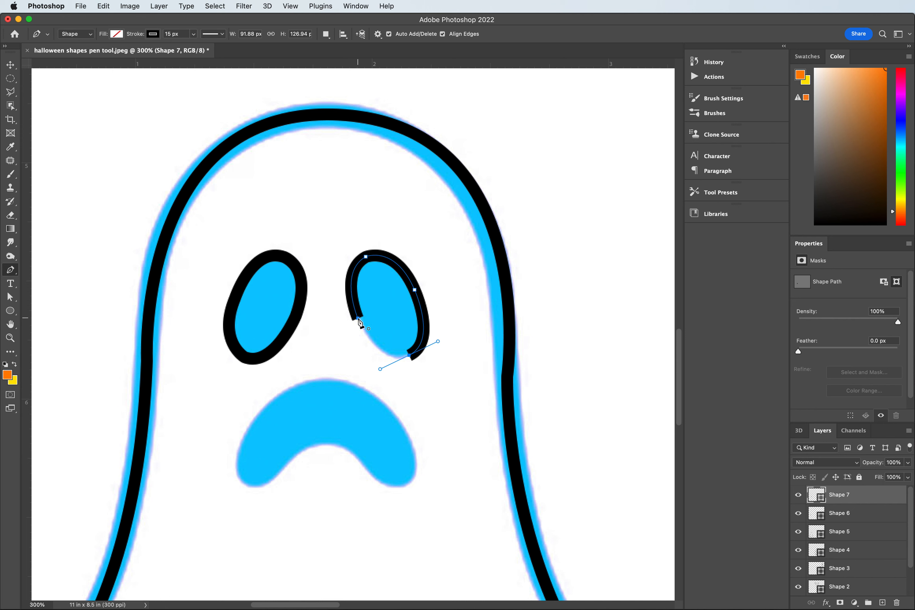
pyautogui.click(410, 355)
pyautogui.moveTo(358, 318)
pyautogui.mouseDown()
pyautogui.moveTo(341, 271)
pyautogui.moveTo(354, 287)
pyautogui.mouseUp()
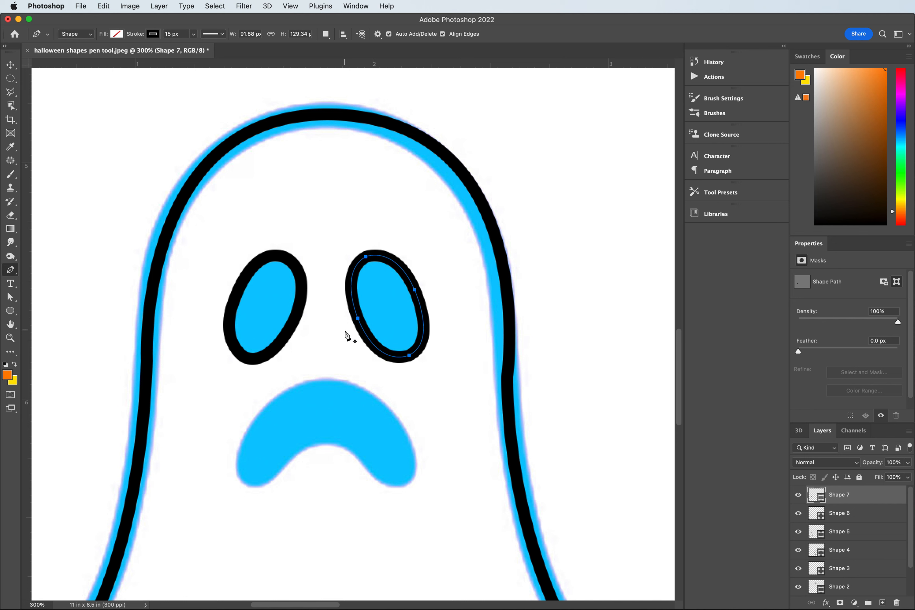
# Try the miter corner join on the right eye's stroke and restore the round join.
pyautogui.click(221, 35)
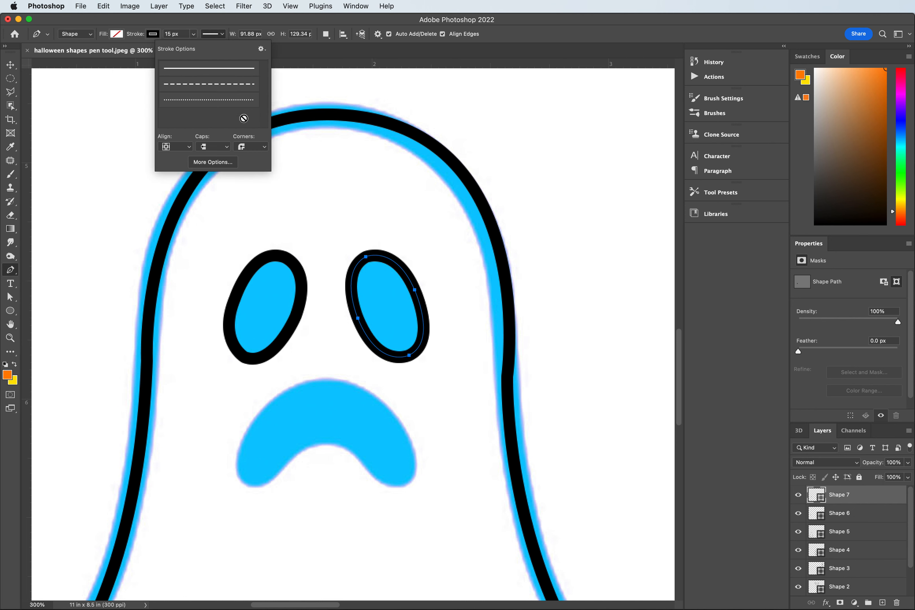
pyautogui.click(249, 150)
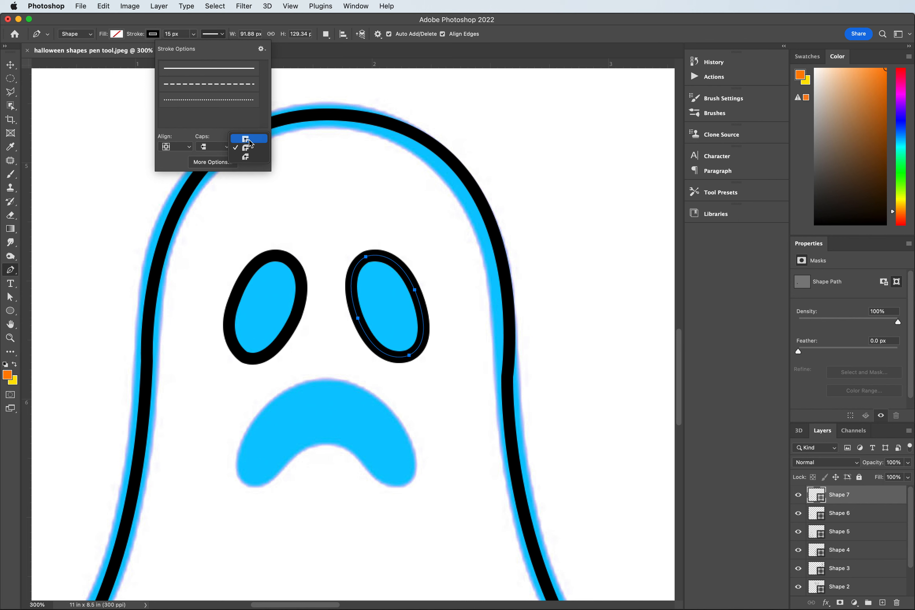
pyautogui.click(249, 139)
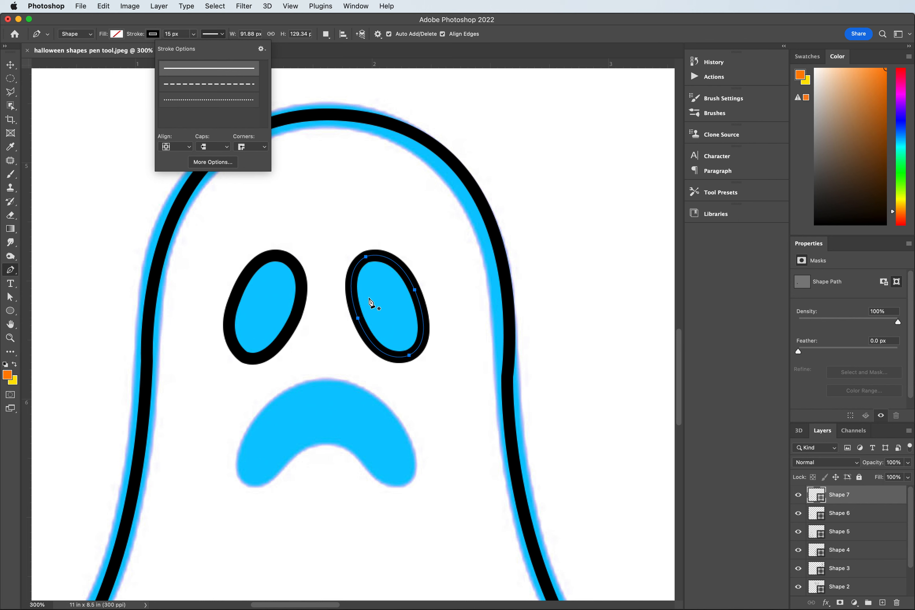
pyautogui.click(255, 148)
pyautogui.click(252, 155)
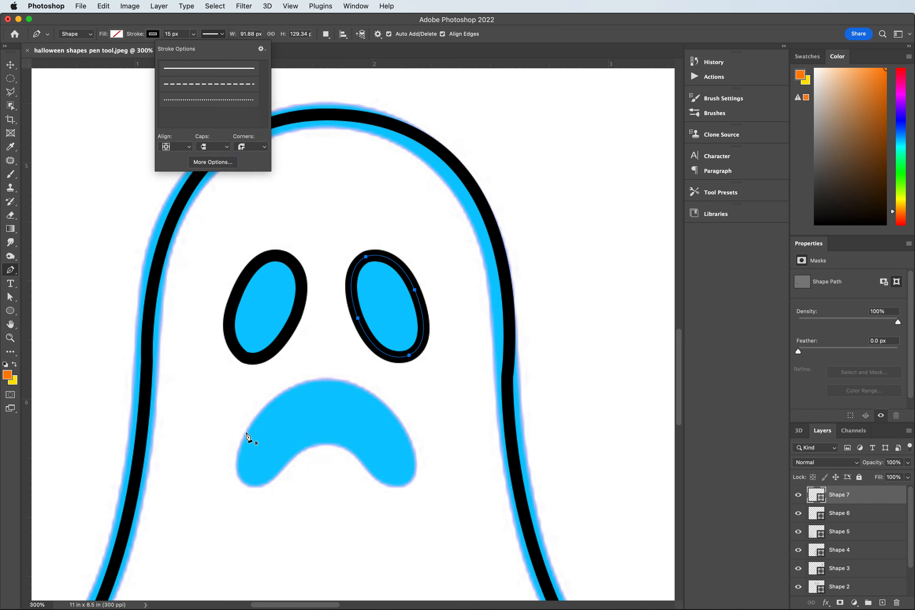
# Trace the upper arc of the ghost's mouth from its left side over to the lower right corner, removing the outgoing handle there.
pyautogui.click(244, 436)
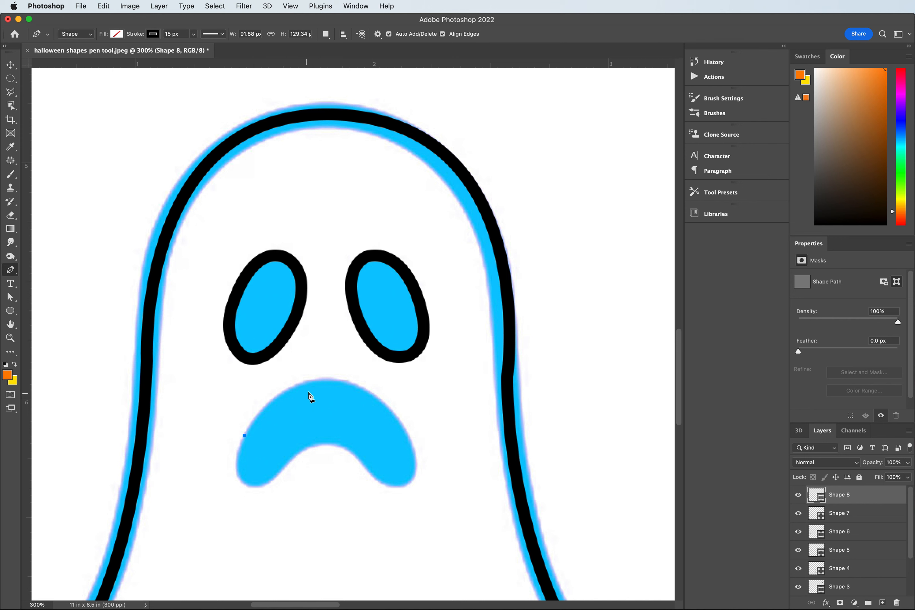
pyautogui.moveTo(326, 378); pyautogui.dragTo(380, 381)
pyautogui.click(409, 436)
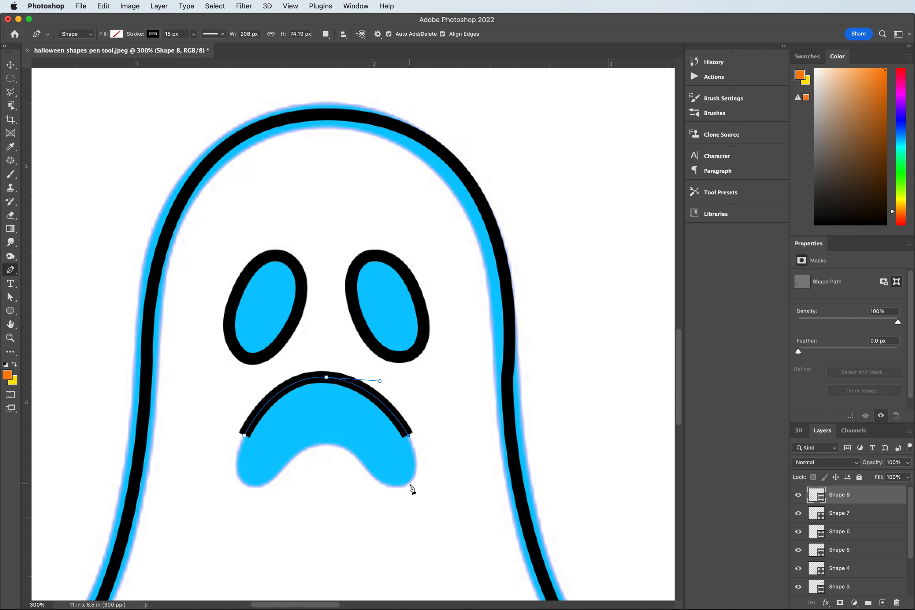
pyautogui.moveTo(409, 483); pyautogui.dragTo(390, 497)
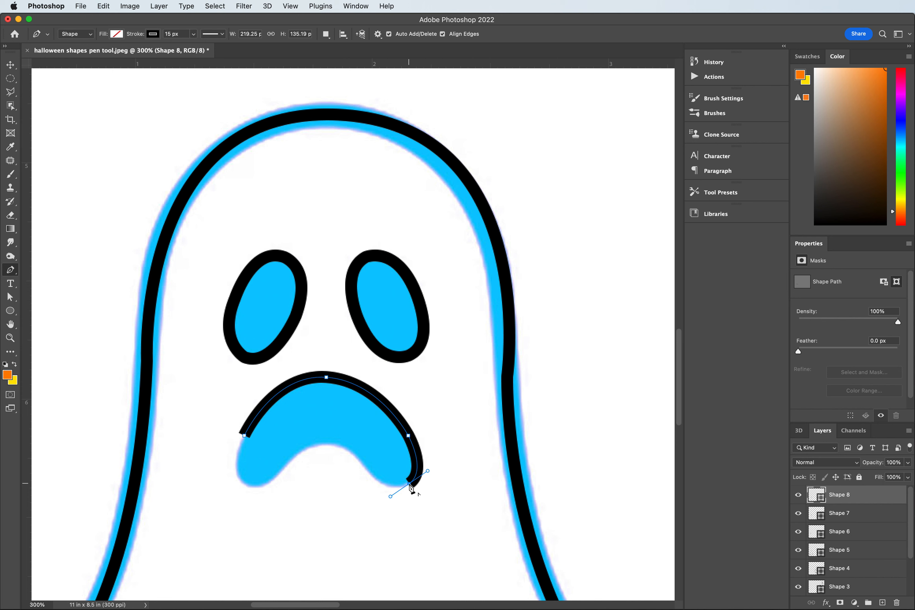
pyautogui.click(410, 485)
# Trace the mouth's inner arc and rounded lower left corner, closing the path at the starting anchor.
pyautogui.moveTo(362, 464); pyautogui.dragTo(340, 430)
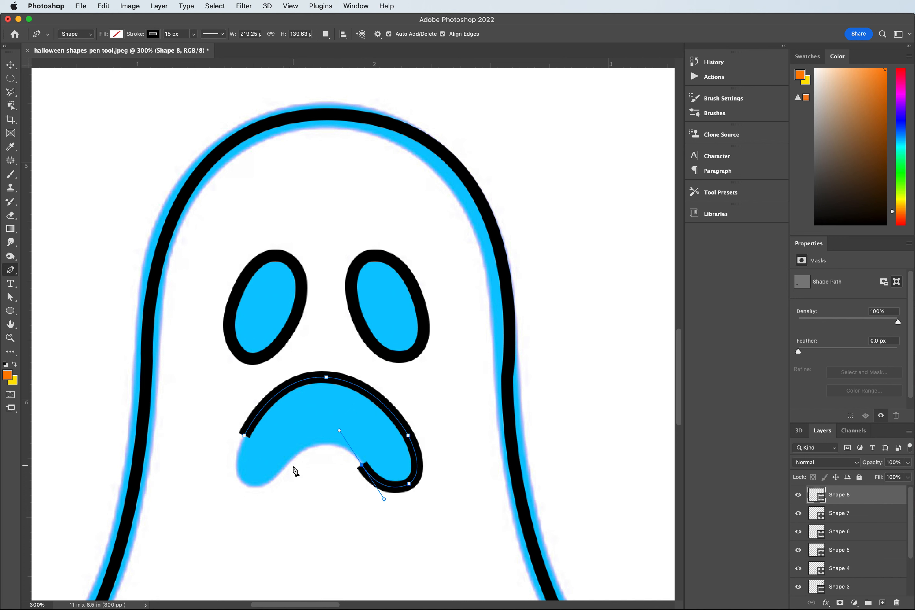
pyautogui.moveTo(282, 471)
pyautogui.mouseDown()
pyautogui.moveTo(268, 483)
pyautogui.moveTo(270, 498)
pyautogui.moveTo(226, 473)
pyautogui.mouseUp()
pyautogui.keyDown('alt'); pyautogui.click(283, 472); pyautogui.keyUp('alt')
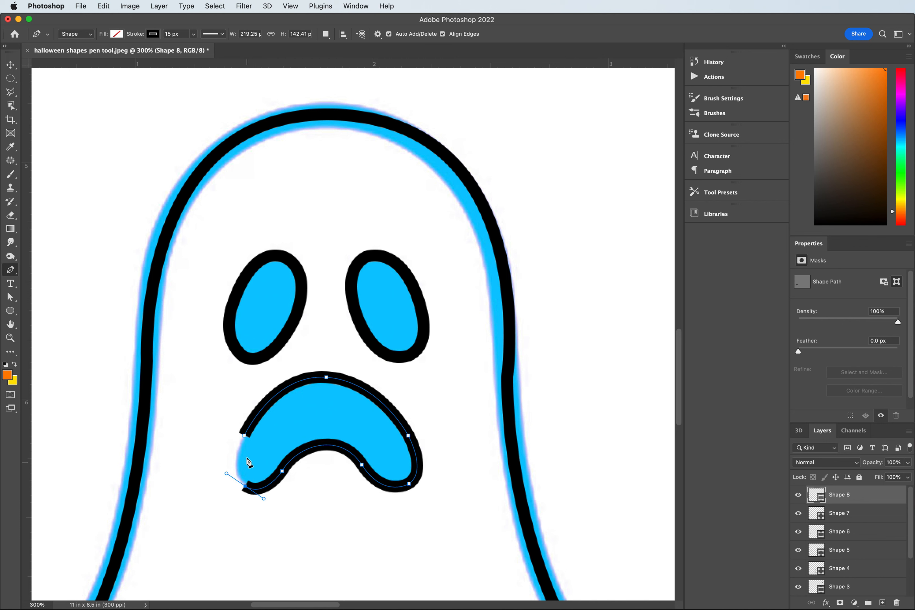
pyautogui.click(245, 436)
pyautogui.moveTo(246, 436)
pyautogui.mouseDown()
pyautogui.moveTo(248, 428)
pyautogui.moveTo(249, 435)
pyautogui.mouseUp()
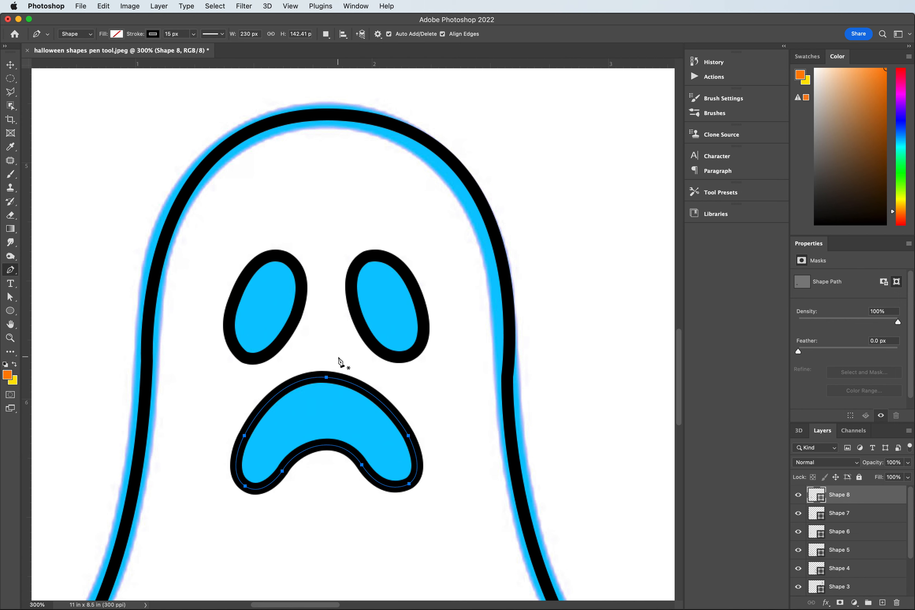
# Examine the pumpkin template's outline, ribs and stem at 200% magnification.
pyautogui.scroll(-5, 339, 357)
pyautogui.scroll(5, 339, 358)
pyautogui.scroll(-1, 339, 359)
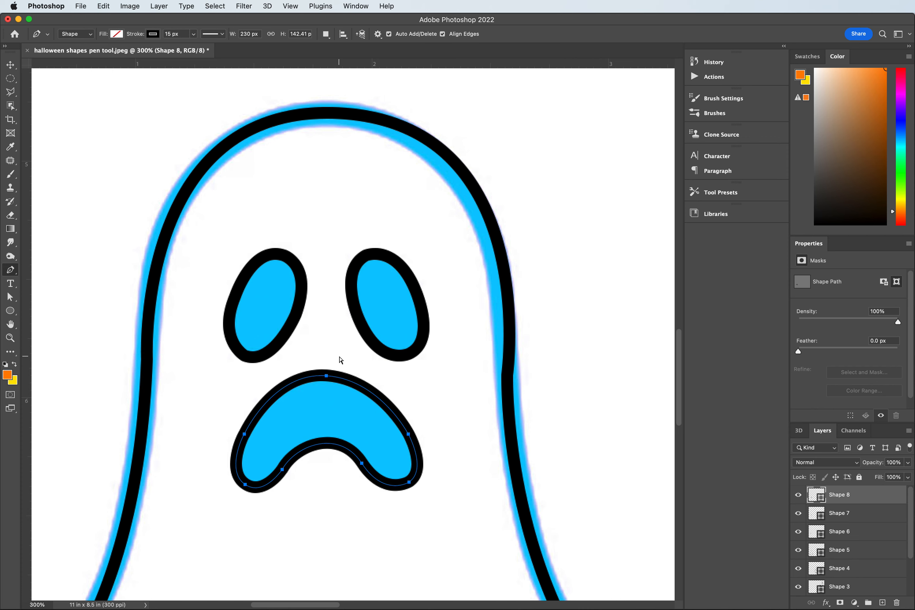
pyautogui.scroll(-4, 340, 360)
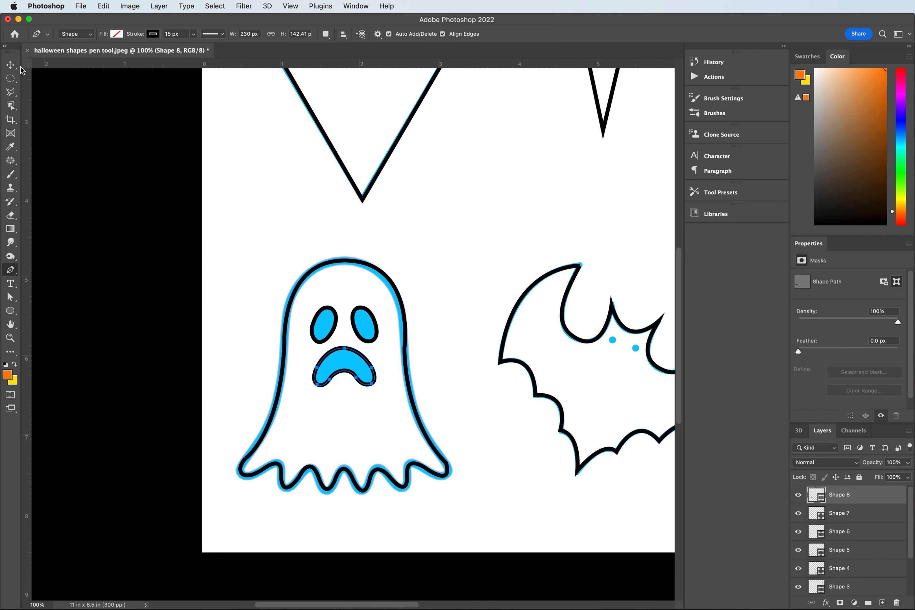
pyautogui.click(11, 65)
pyautogui.moveTo(383, 606); pyautogui.dragTo(498, 606)
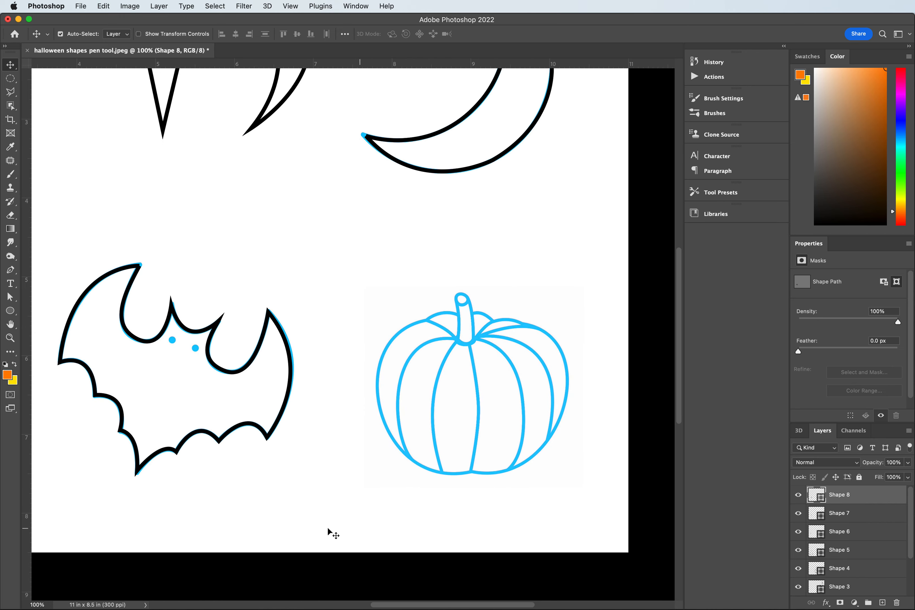
pyautogui.click(10, 338)
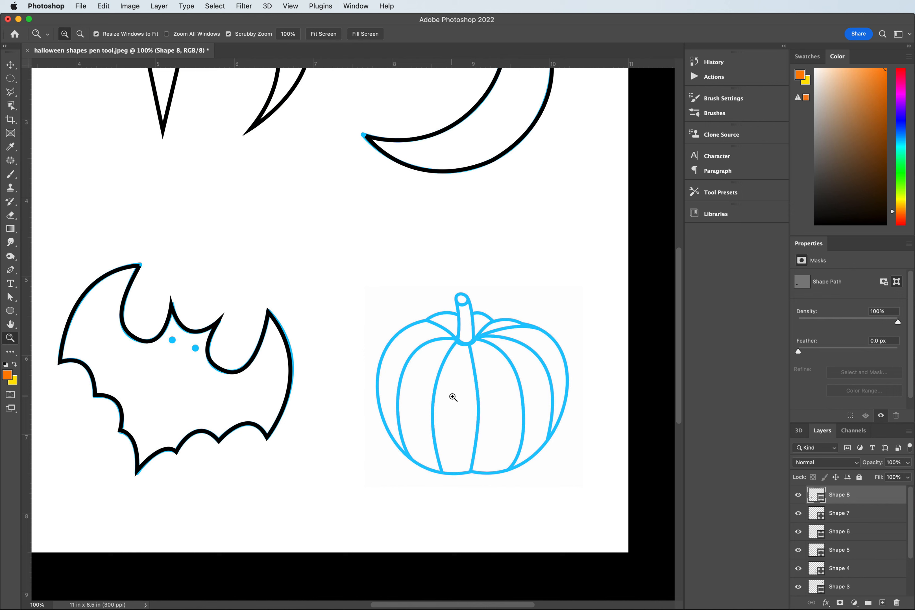
pyautogui.click(490, 401)
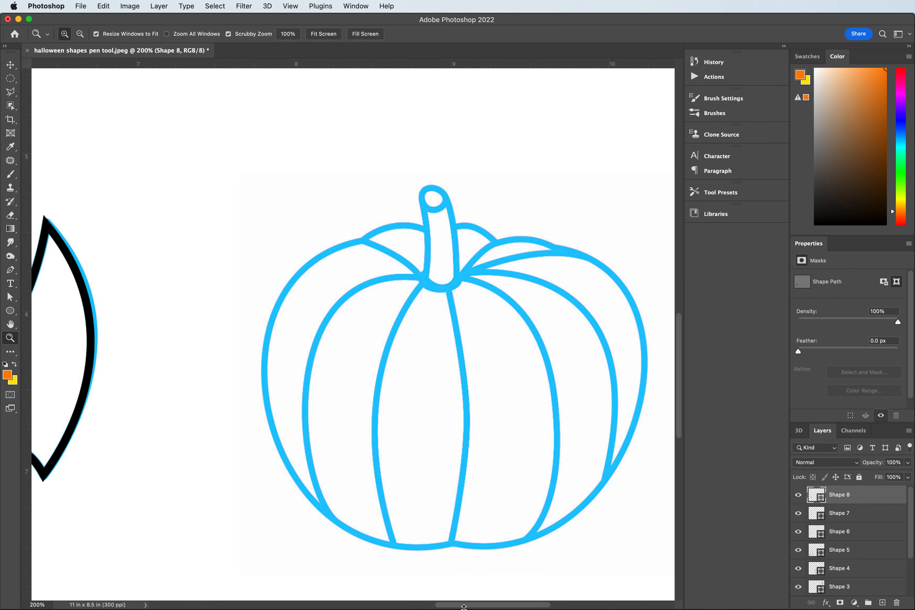
pyautogui.moveTo(464, 607); pyautogui.dragTo(483, 605)
pyautogui.scroll(-1, 453, 530)
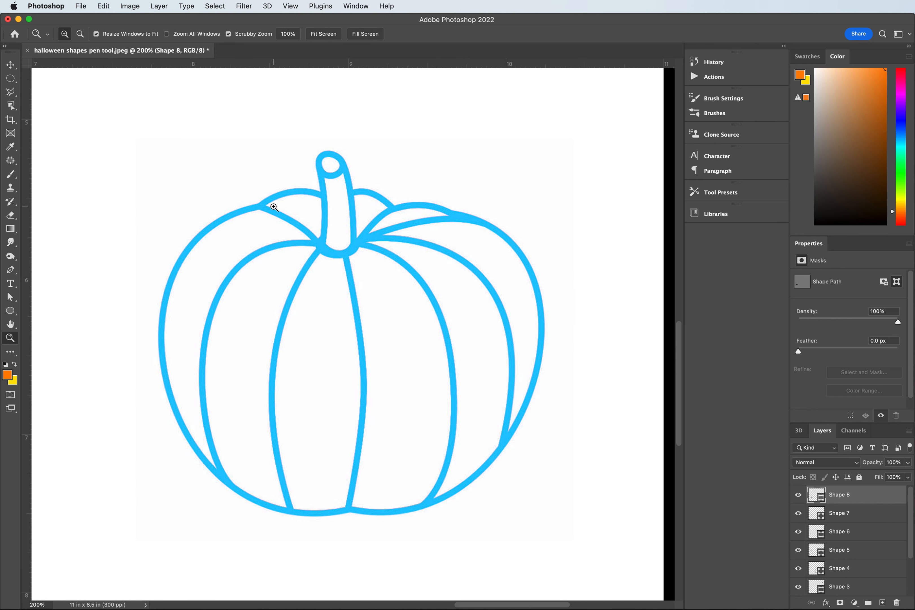
pyautogui.press('v')
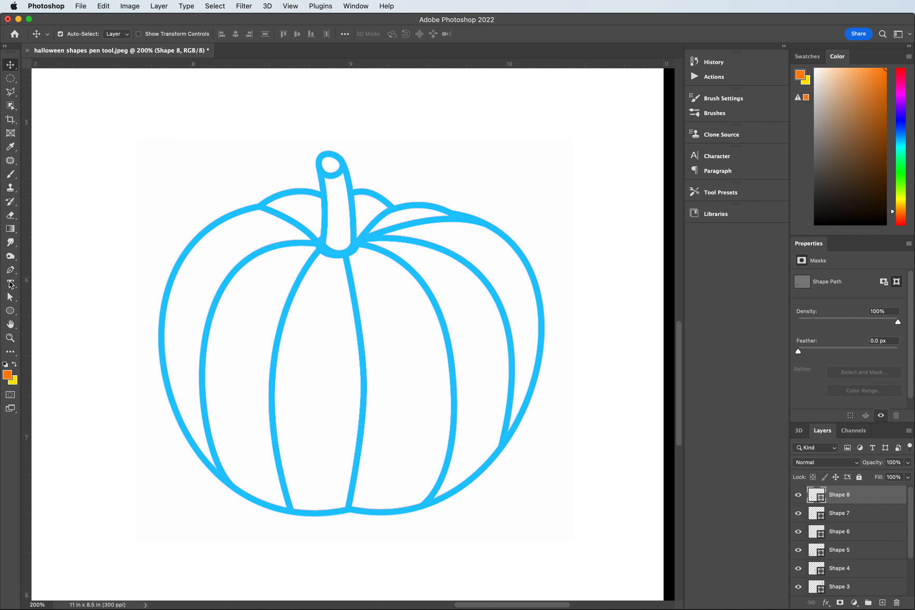
# Trace the pumpkin's outline with the Pen tool from the stem's left edge over the upper left bump to the far left side.
pyautogui.click(12, 271)
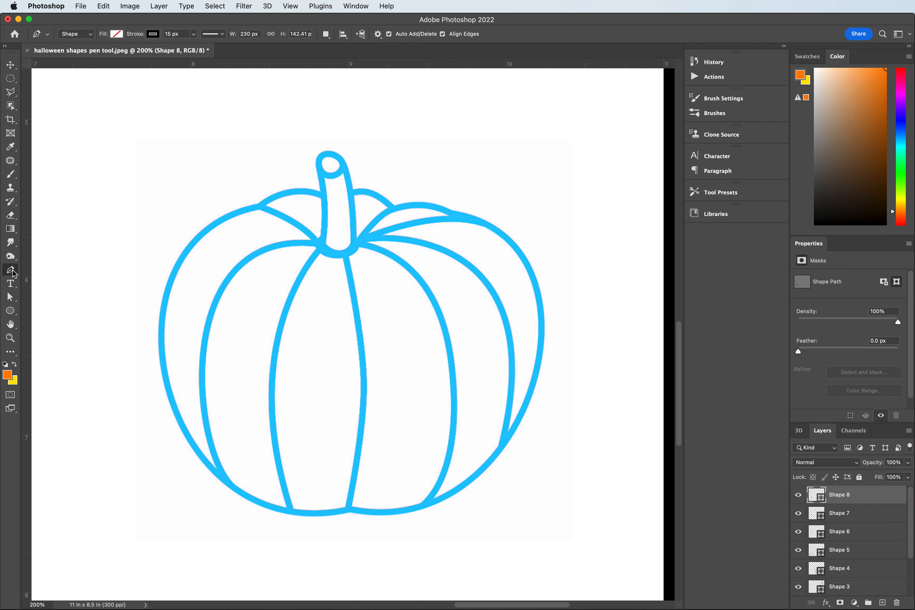
pyautogui.click(324, 196)
pyautogui.moveTo(260, 205); pyautogui.dragTo(225, 233)
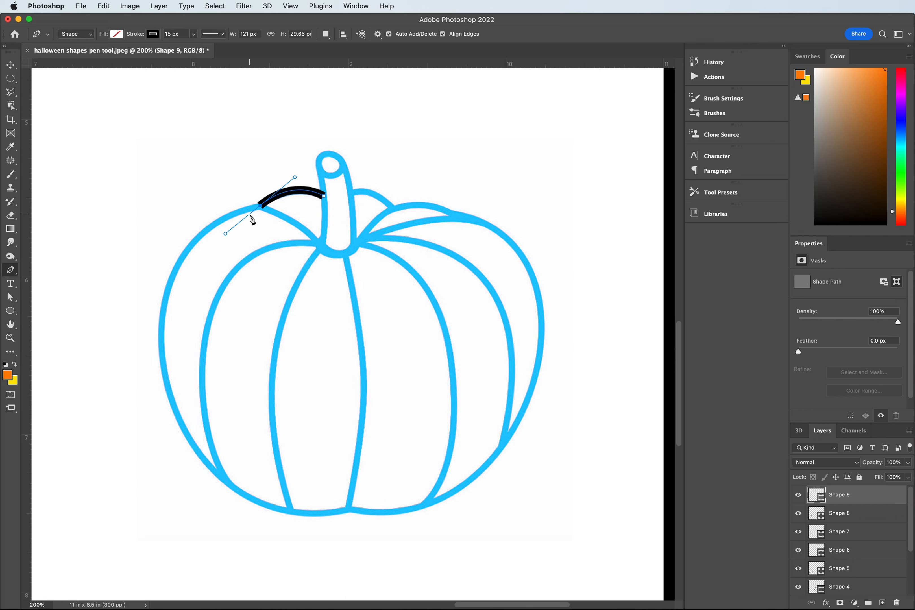
pyautogui.keyDown('alt'); pyautogui.click(259, 205); pyautogui.keyUp('alt')
pyautogui.moveTo(161, 324); pyautogui.dragTo(149, 432)
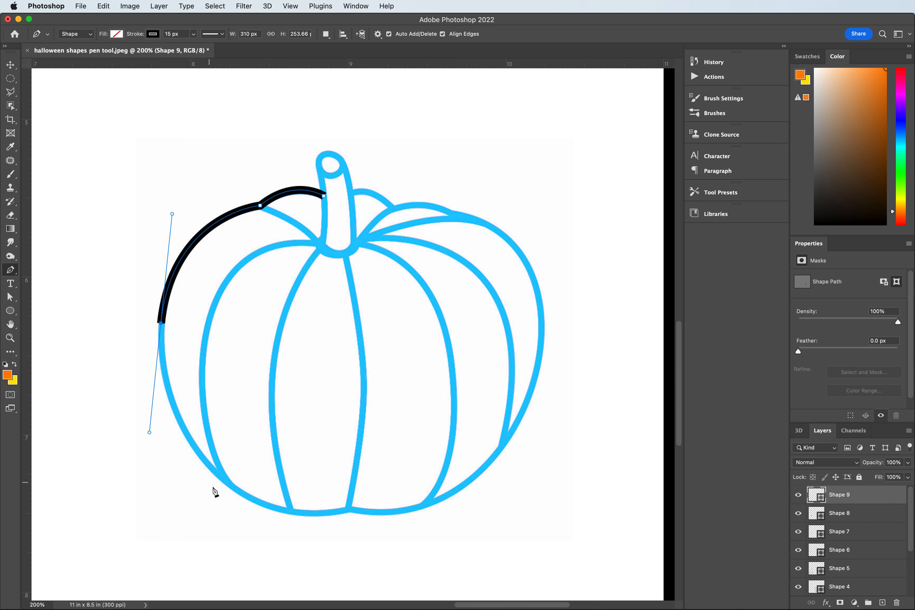
# Continue the outline down the lower left side to the bottom centre notch, removing the outgoing handle at each anchor.
pyautogui.click(223, 480)
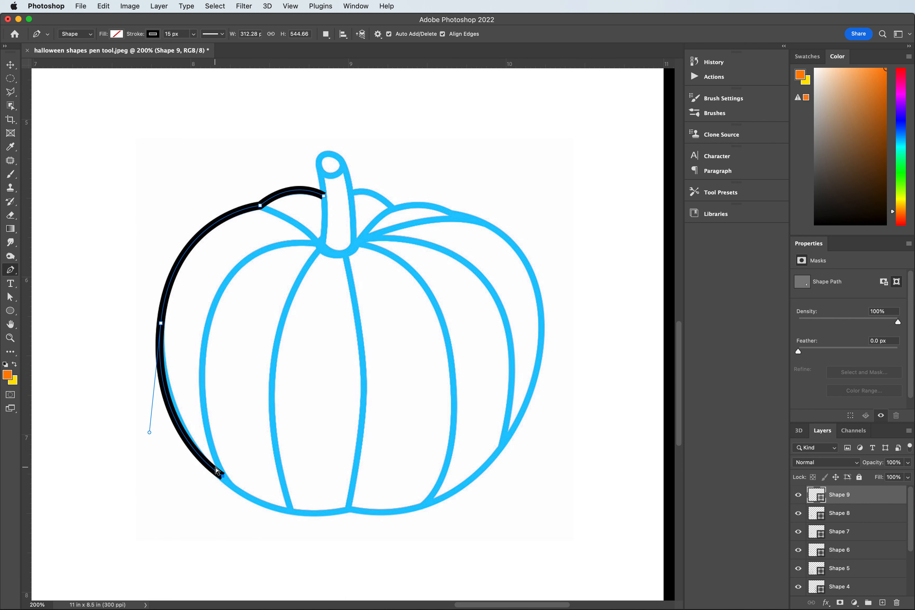
pyautogui.press('super+z')
pyautogui.keyDown('alt'); pyautogui.click(162, 324); pyautogui.keyUp('alt')
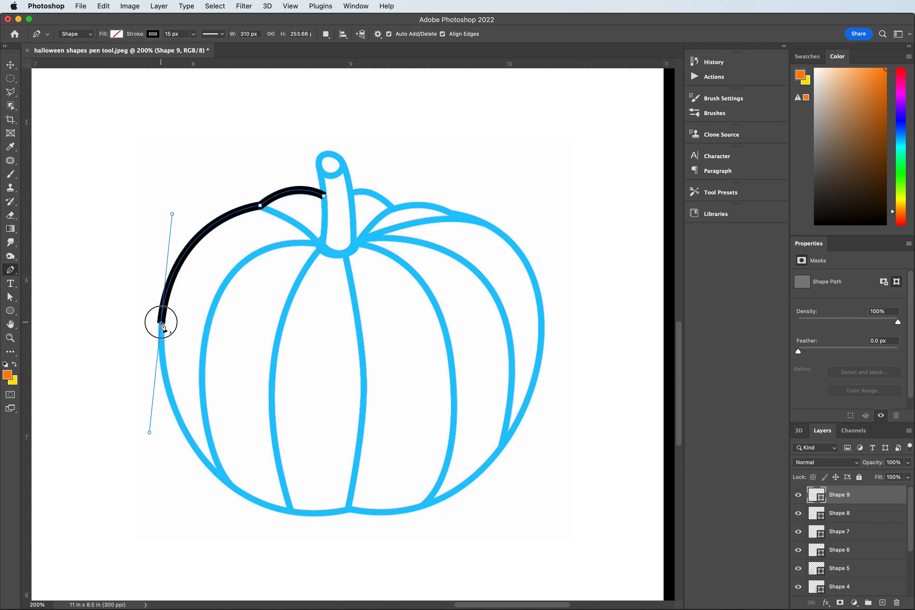
pyautogui.moveTo(223, 480); pyautogui.dragTo(291, 538)
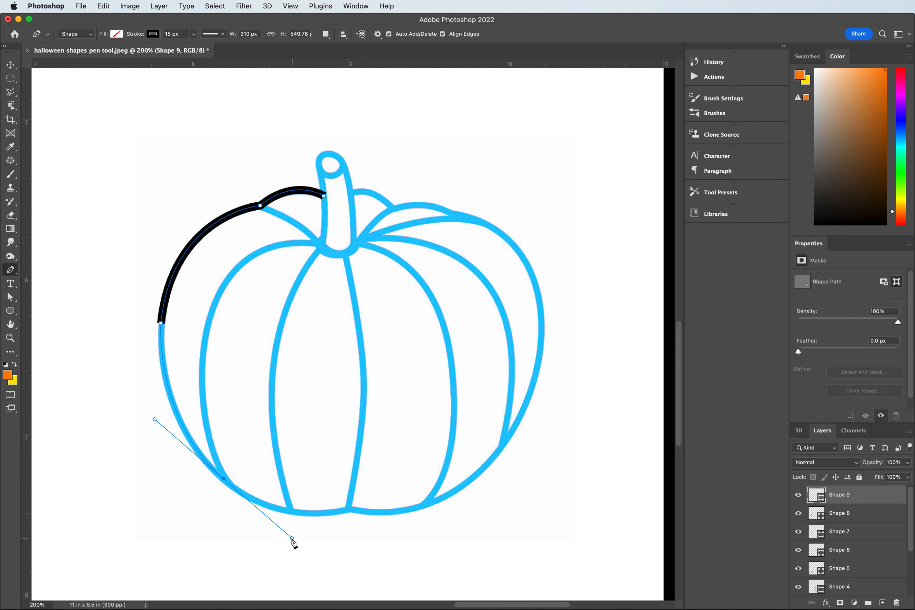
pyautogui.keyDown('alt'); pyautogui.click(224, 480); pyautogui.keyUp('alt')
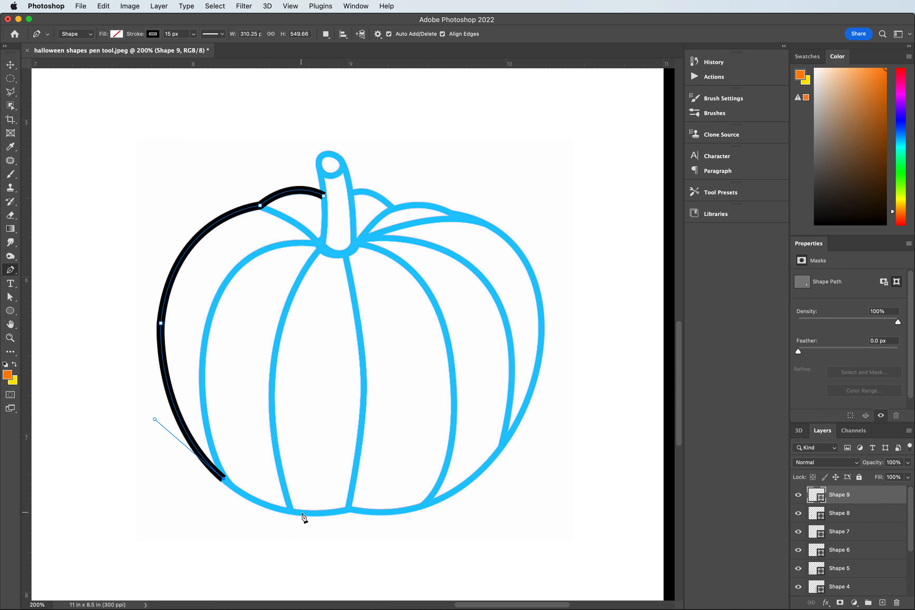
pyautogui.moveTo(349, 510); pyautogui.dragTo(428, 488)
pyautogui.keyDown('alt'); pyautogui.click(349, 510); pyautogui.keyUp('alt')
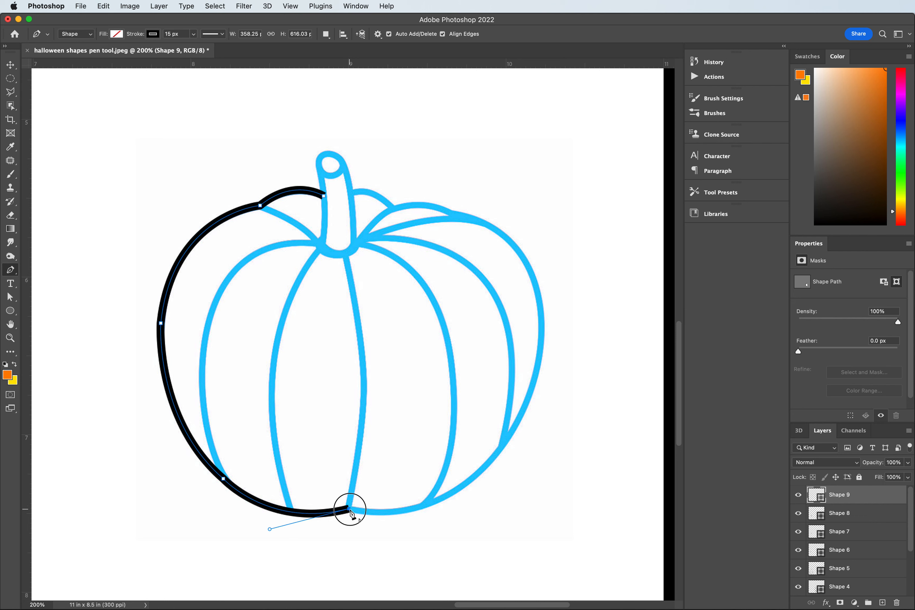
# Continue the outline from the bottom notch up the right side to the upper right rib junction, removing outgoing handles between segments.
pyautogui.moveTo(504, 440); pyautogui.dragTo(568, 340)
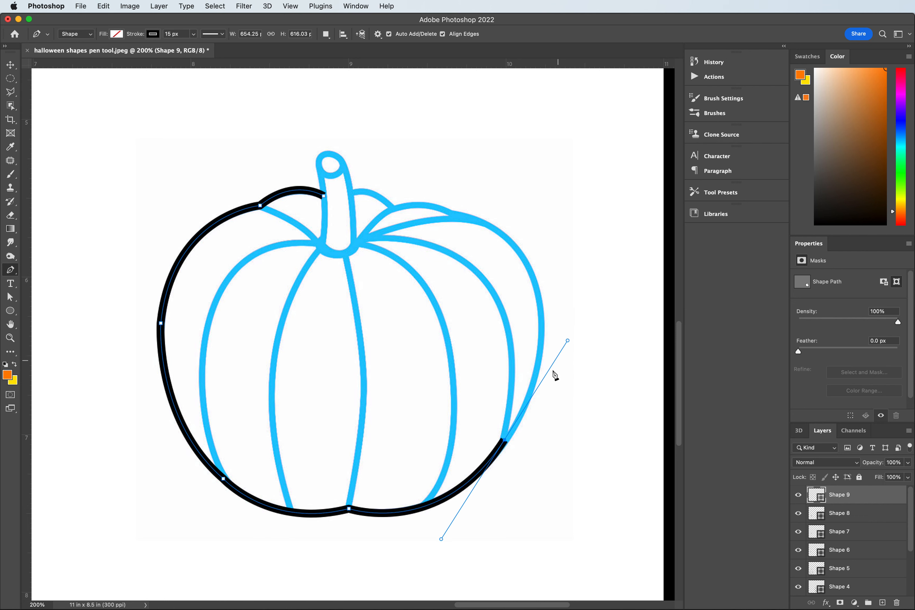
pyautogui.keyDown('alt'); pyautogui.click(506, 440); pyautogui.keyUp('alt')
pyautogui.moveTo(540, 295); pyautogui.dragTo(520, 211)
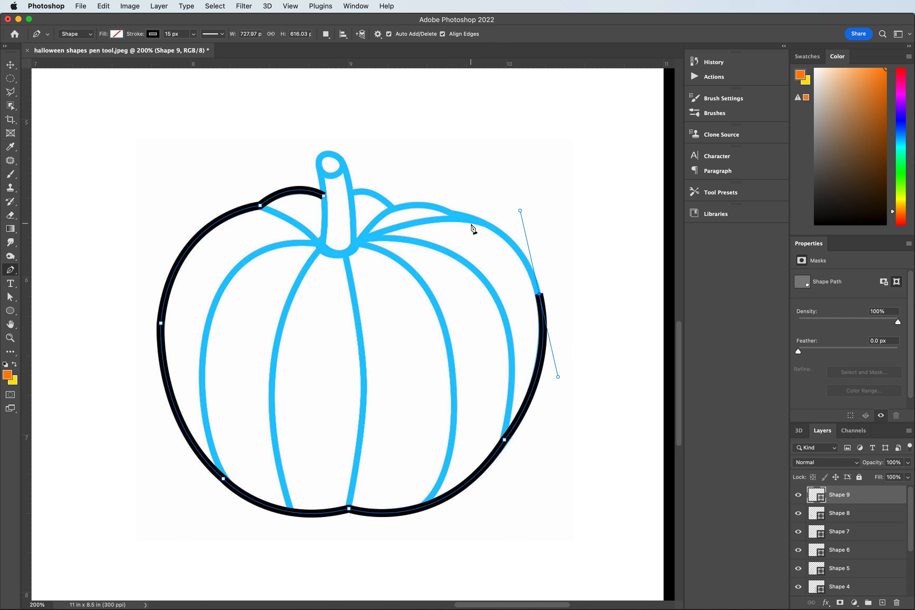
pyautogui.click(539, 296)
pyautogui.moveTo(459, 217); pyautogui.dragTo(396, 215)
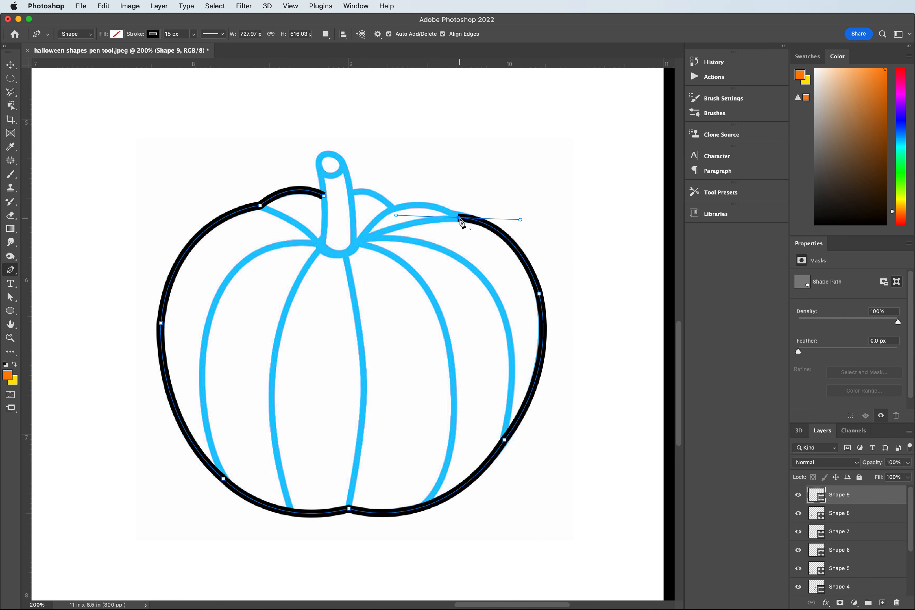
# Trace the two upper right bumps of the outline to the stem's right edge, redoing the last curve for a closer fit.
pyautogui.click(459, 218)
pyautogui.moveTo(393, 208); pyautogui.dragTo(356, 221)
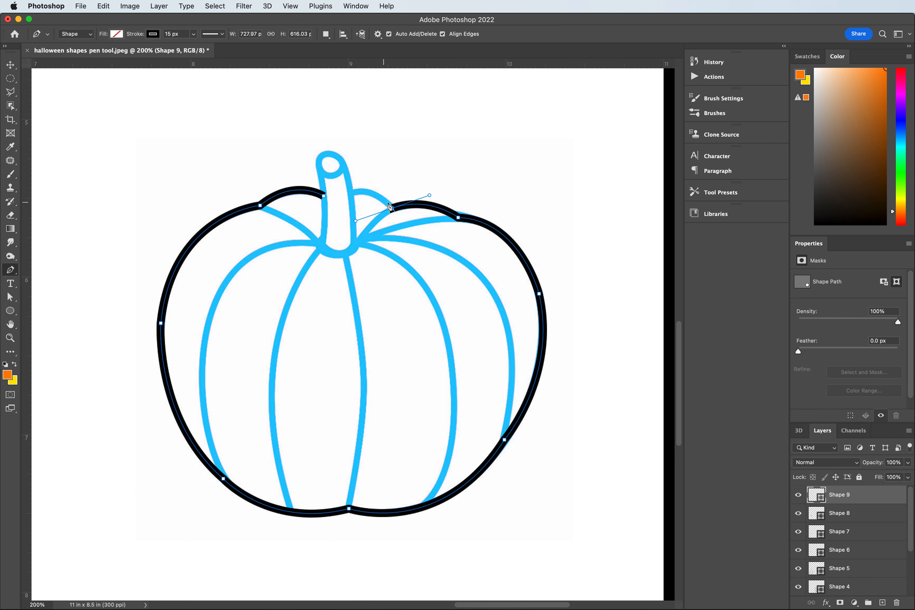
pyautogui.click(393, 209)
pyautogui.moveTo(350, 194); pyautogui.dragTo(336, 199)
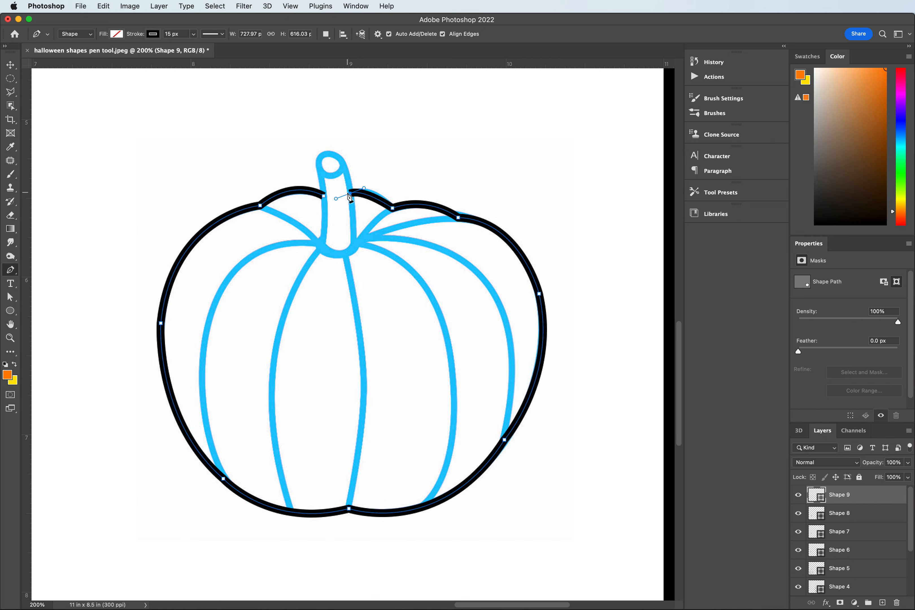
pyautogui.press('super+z')
pyautogui.moveTo(351, 193); pyautogui.dragTo(324, 199)
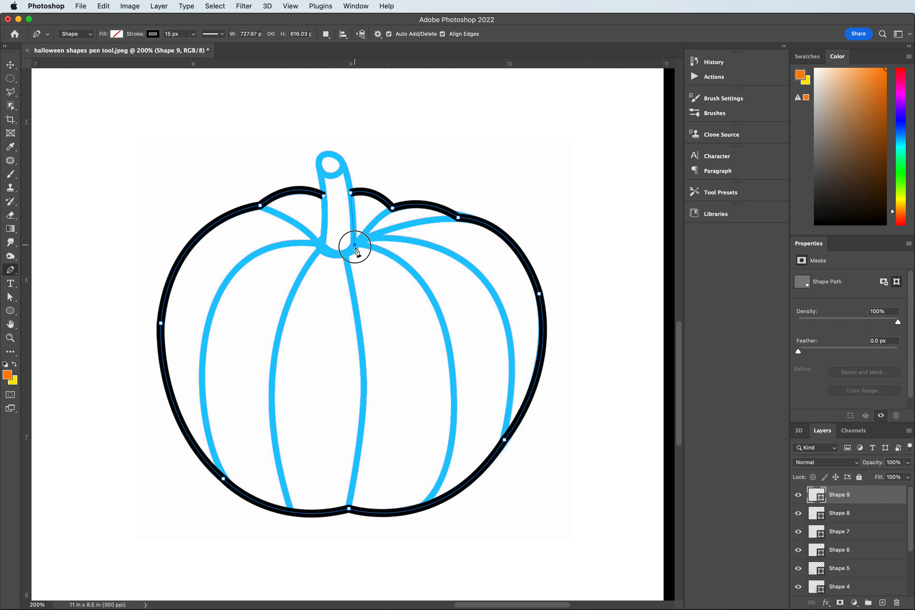
# Trace the stem's right edge and rounded base, then close the outline up its left edge at the starting anchor.
pyautogui.click(355, 244)
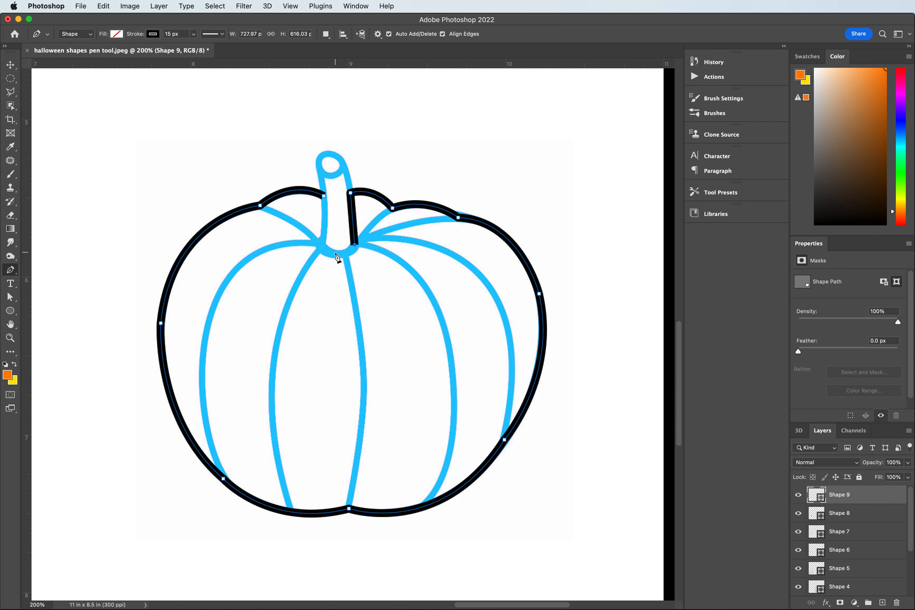
pyautogui.moveTo(321, 243); pyautogui.dragTo(304, 220)
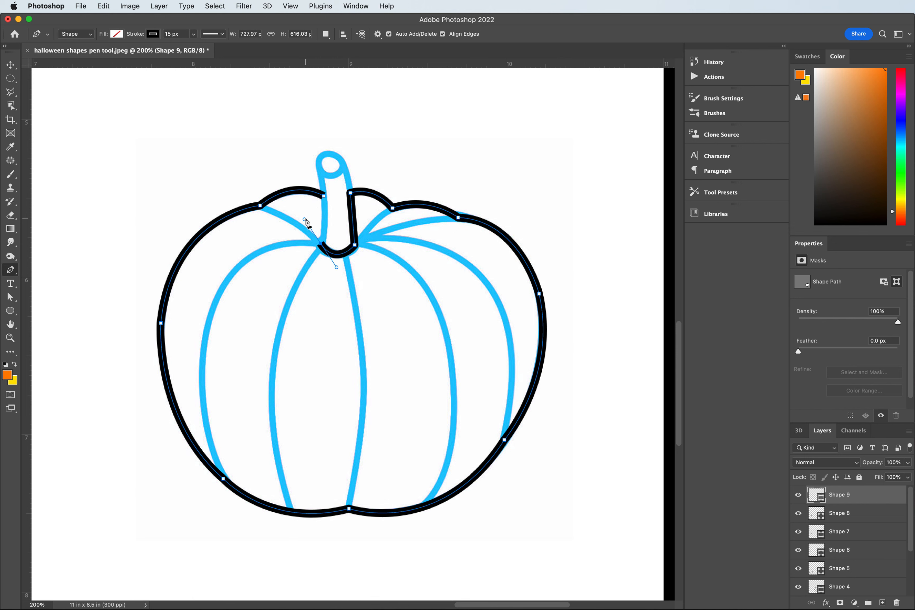
pyautogui.click(322, 245)
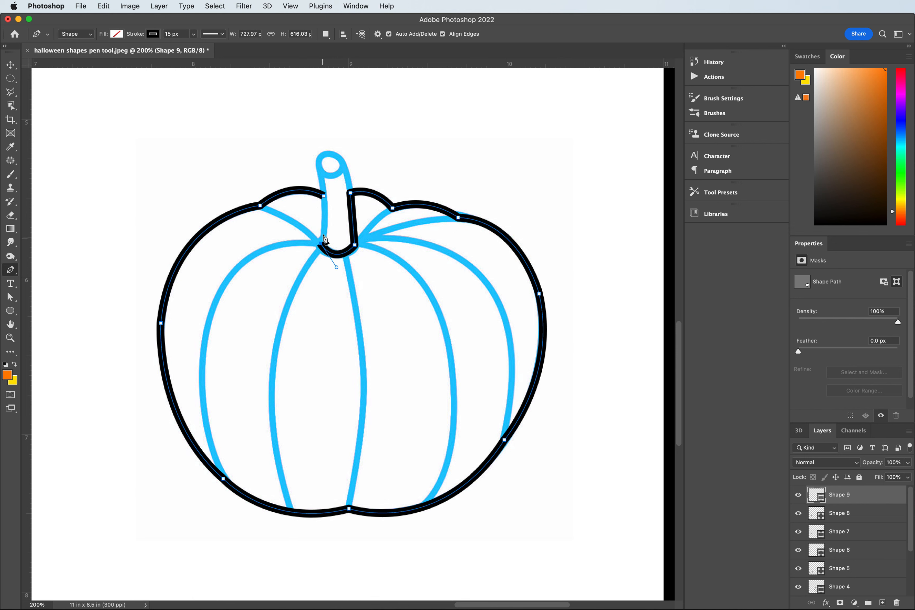
pyautogui.click(324, 195)
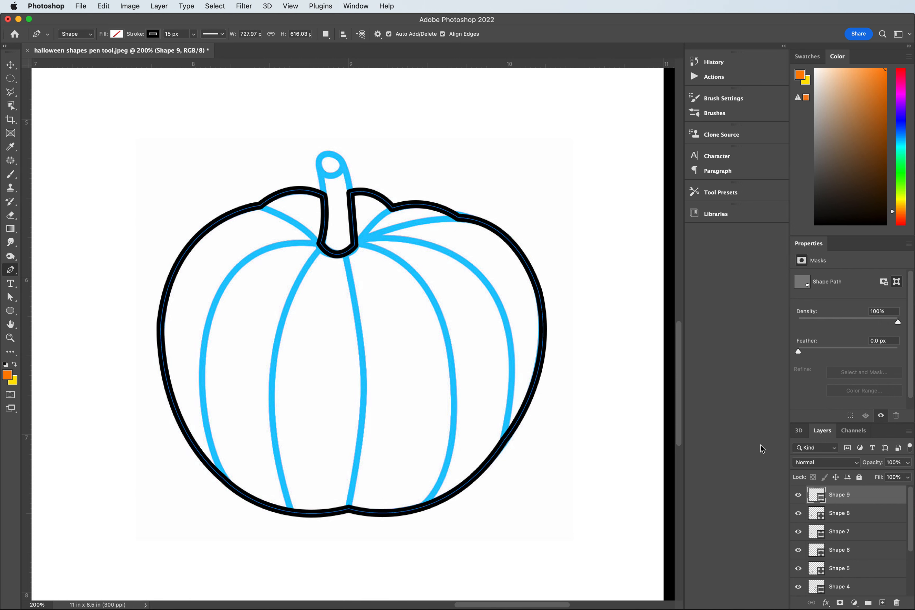
# Try an orange fill on the pumpkin outline and restore it to no fill.
pyautogui.click(799, 495)
pyautogui.click(798, 495)
pyautogui.click(118, 34)
pyautogui.click(111, 90)
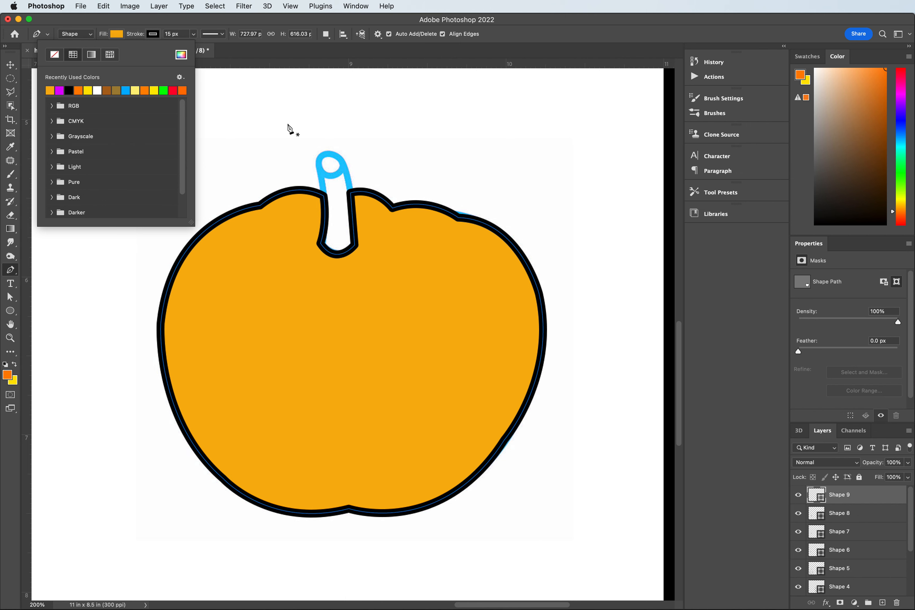
pyautogui.click(55, 55)
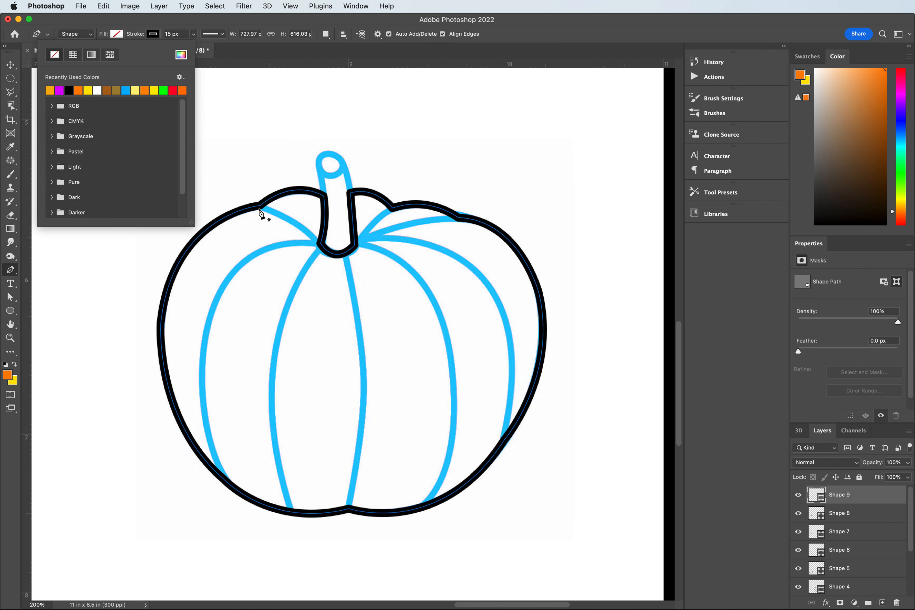
# Trace the short upper left rib from the stem base to the outline's bump junction as a separate open shape.
pyautogui.click(319, 244)
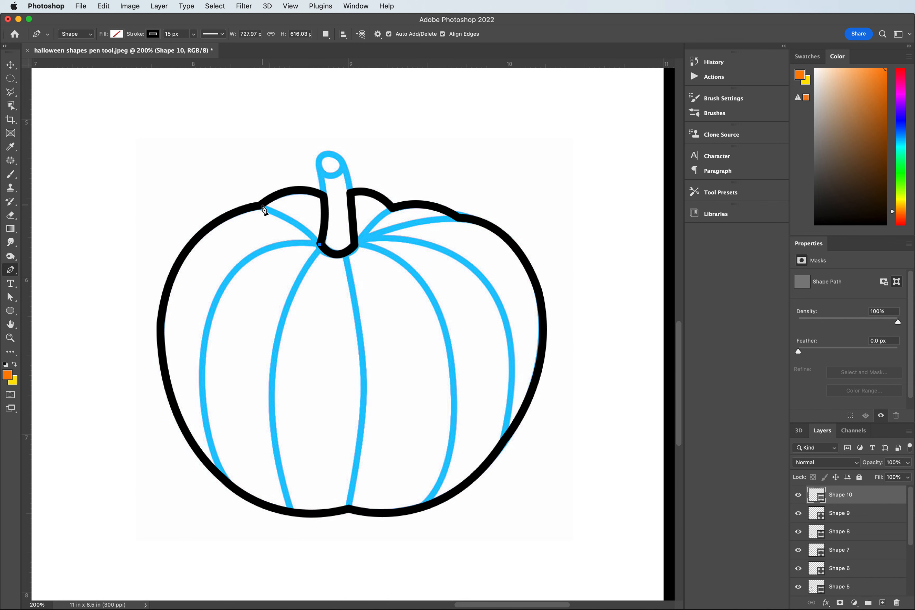
pyautogui.moveTo(258, 206); pyautogui.dragTo(209, 188)
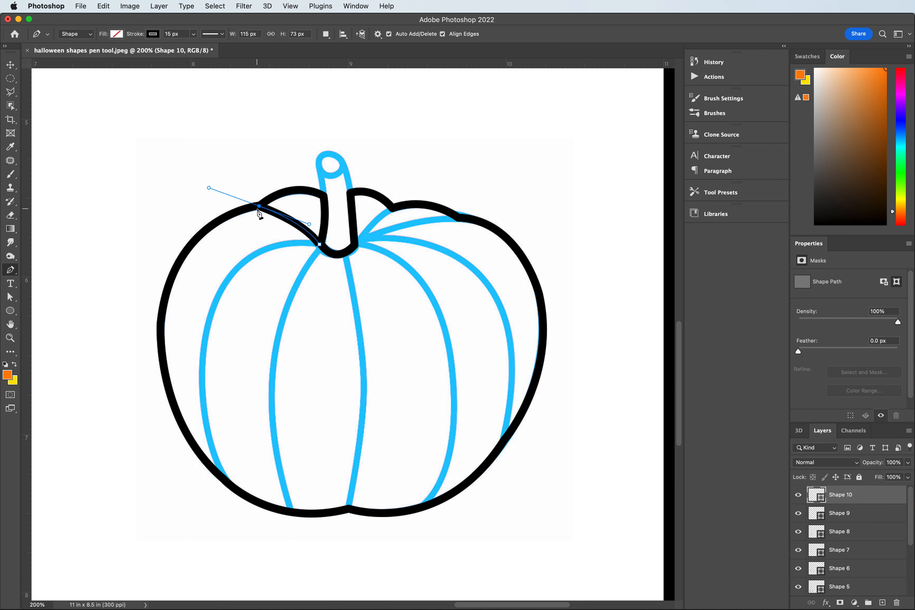
pyautogui.press('Return')
# Trace the outer left rib from the stem base to the lower left outline as an open shape, removing the middle anchor's outgoing handle.
pyautogui.click(316, 244)
pyautogui.moveTo(204, 336)
pyautogui.mouseDown()
pyautogui.moveTo(197, 423)
pyautogui.moveTo(183, 448)
pyautogui.mouseUp()
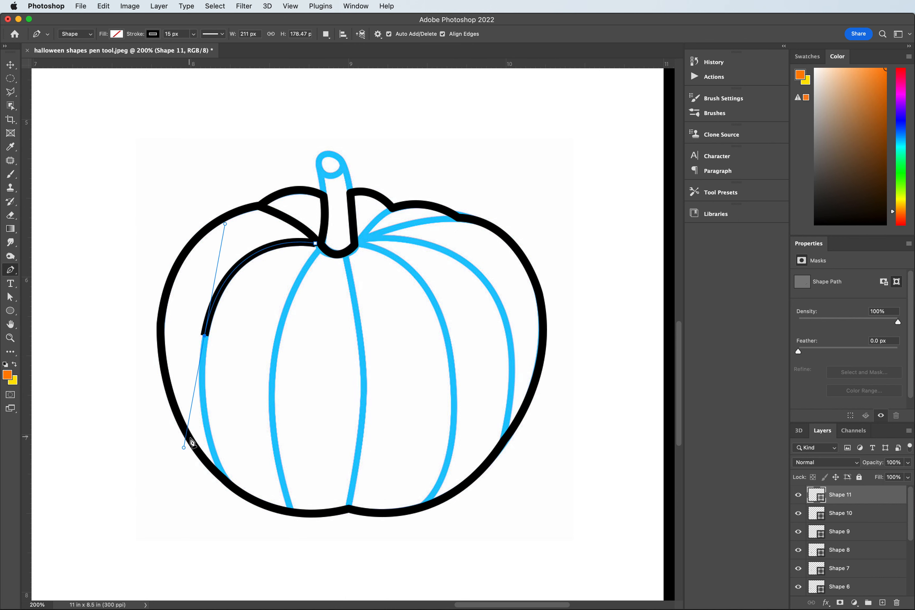
pyautogui.click(223, 481)
pyautogui.press('super+z')
pyautogui.click(205, 337)
pyautogui.moveTo(229, 485); pyautogui.dragTo(267, 551)
pyautogui.press('Escape')
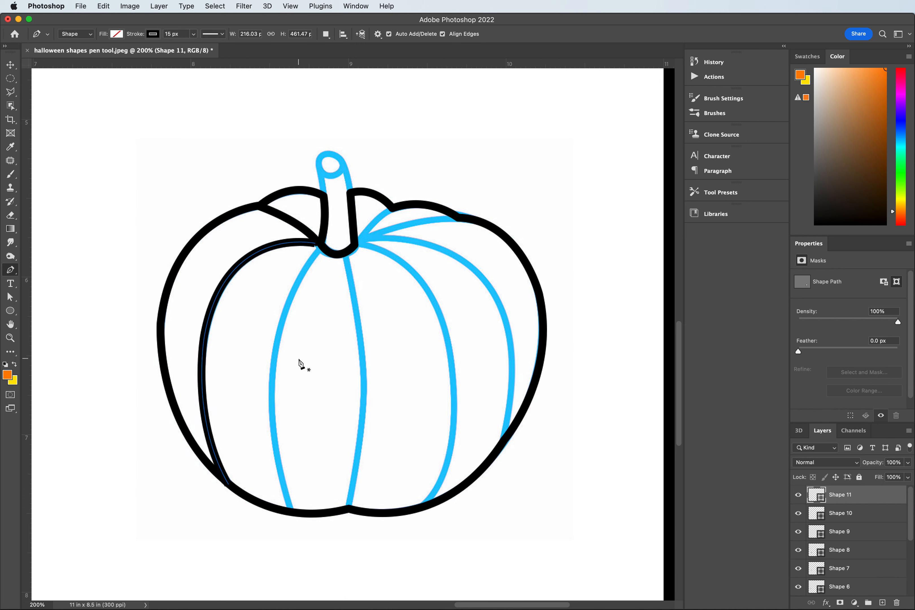
# Trace the inner left rib from the stem base down to the bottom outline as an open shape.
pyautogui.click(321, 248)
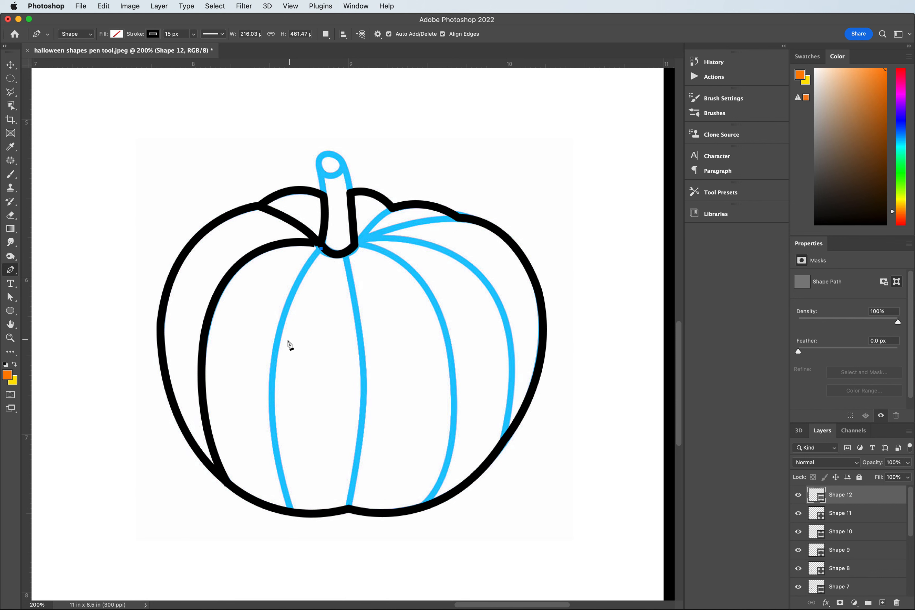
pyautogui.moveTo(273, 373); pyautogui.dragTo(269, 452)
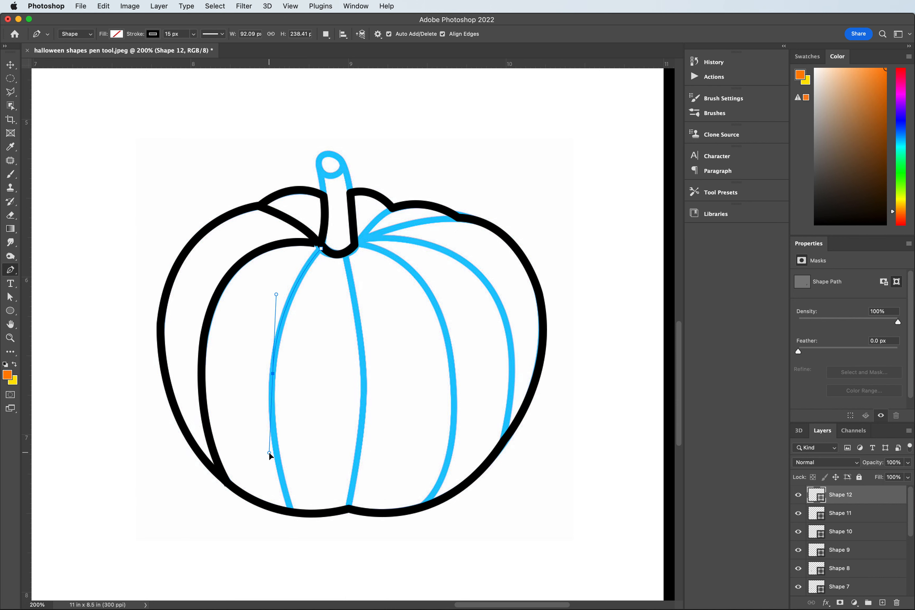
pyautogui.click(292, 513)
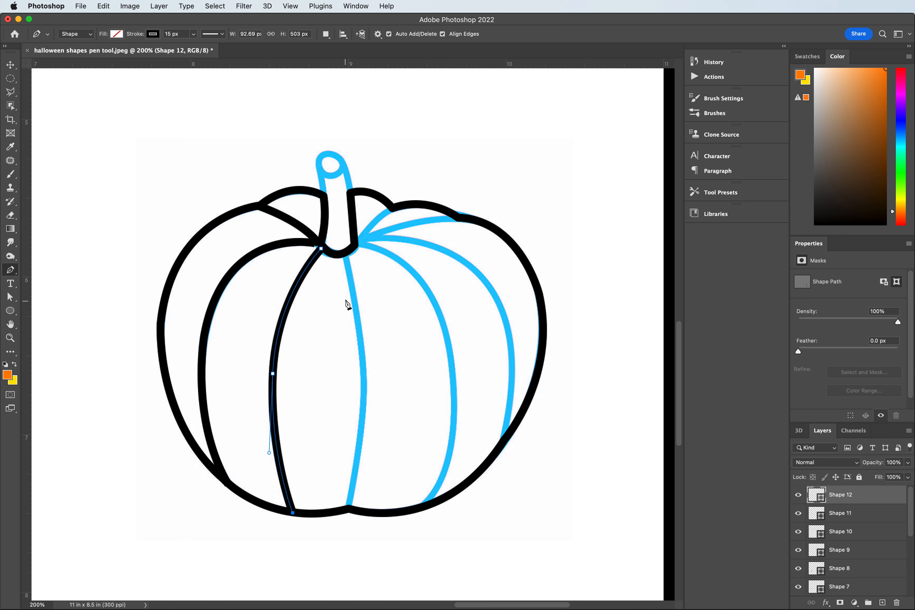
pyautogui.press('Escape')
# Trace the centre rib from the bottom notch up to the stem base as an open shape.
pyautogui.click(348, 509)
pyautogui.moveTo(364, 377); pyautogui.dragTo(363, 279)
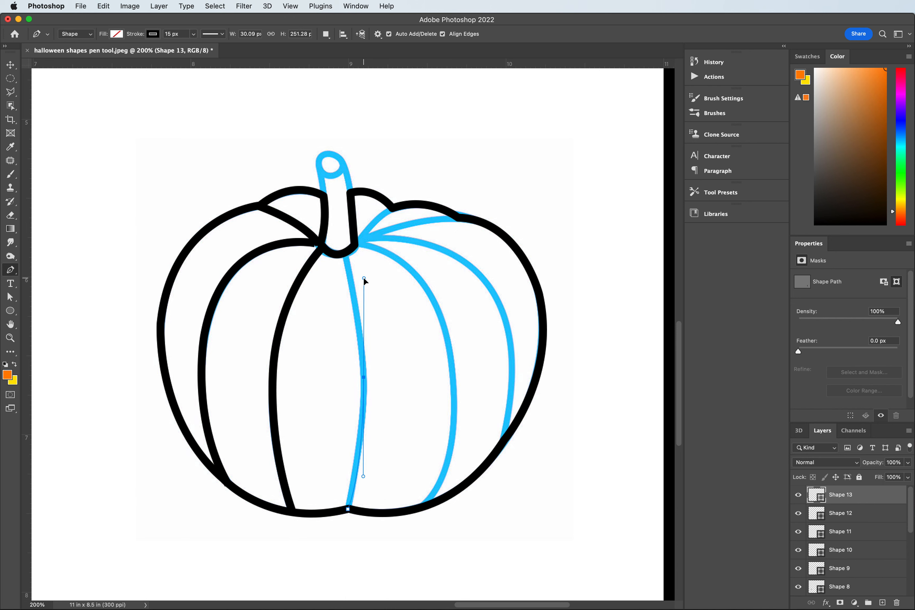
pyautogui.click(345, 254)
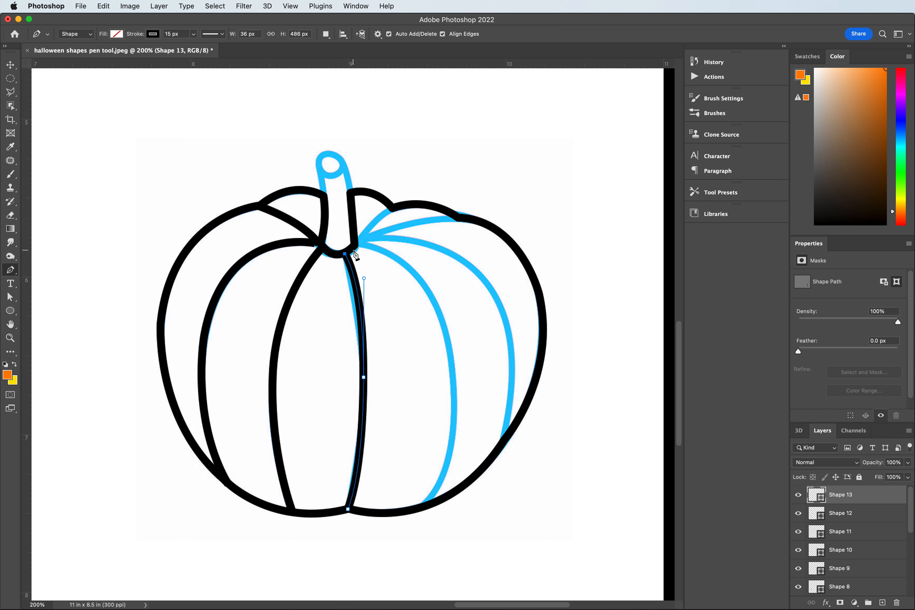
pyautogui.press('Escape')
# Trace the inner right rib from the stem base down to the lower right outline as an open shape.
pyautogui.click(355, 244)
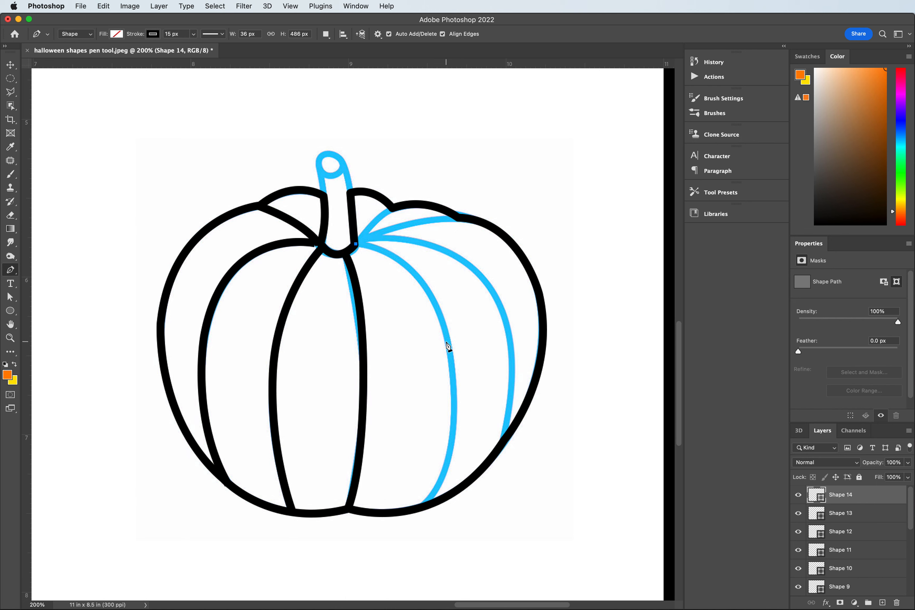
pyautogui.moveTo(449, 349); pyautogui.dragTo(465, 460)
pyautogui.moveTo(419, 508); pyautogui.dragTo(401, 520)
pyautogui.press('Return')
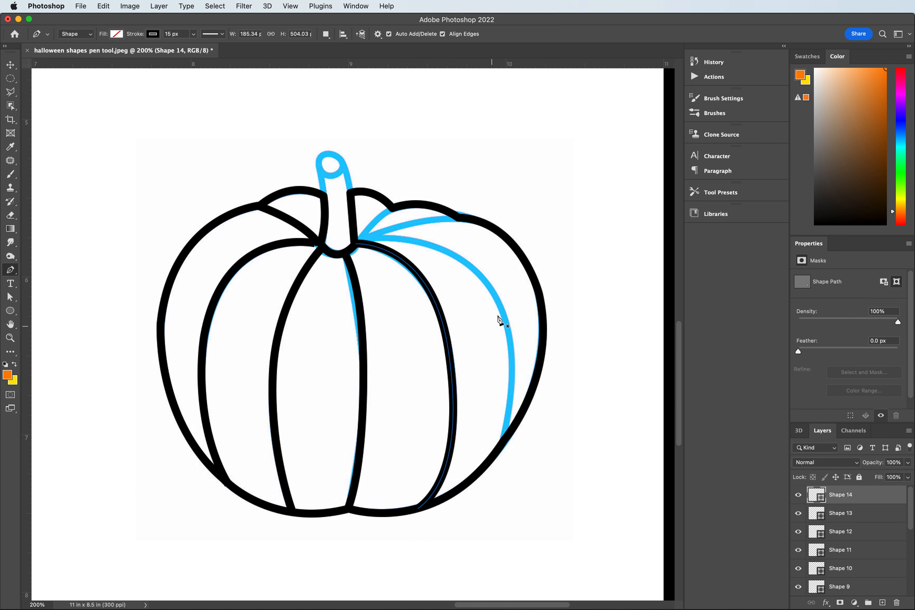
# Trace the outer right rib from the lower right outline up to the stem base as an open shape.
pyautogui.click(506, 436)
pyautogui.moveTo(490, 287); pyautogui.dragTo(448, 226)
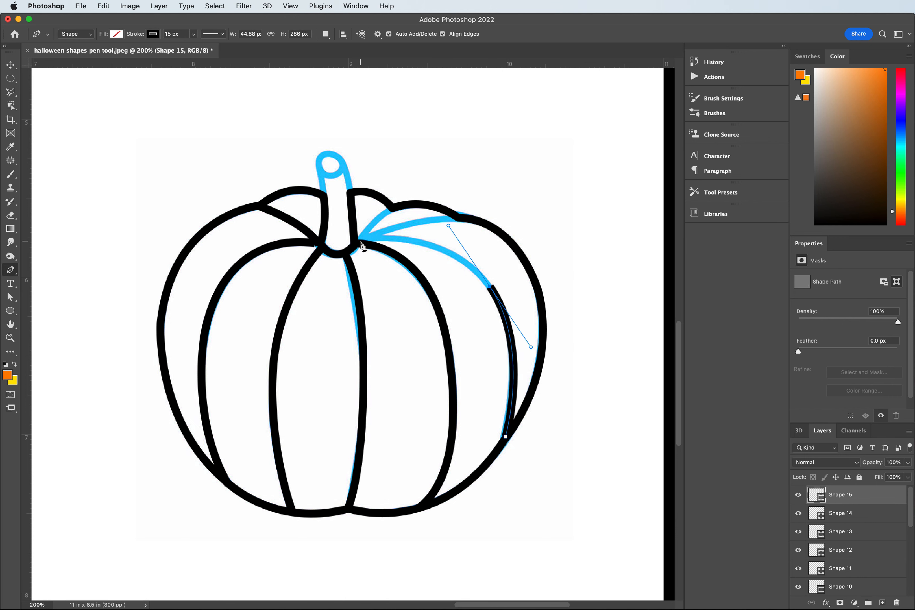
pyautogui.moveTo(357, 246); pyautogui.dragTo(365, 238)
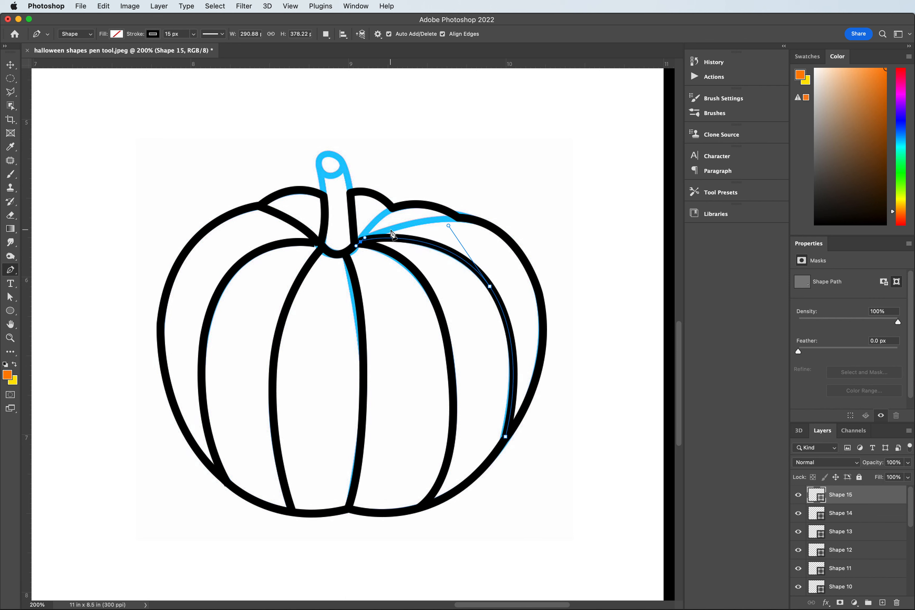
pyautogui.press('Escape')
# Trace the two upper right ribs from their outline junctions to the stem base as separate shapes.
pyautogui.click(392, 210)
pyautogui.moveTo(359, 240); pyautogui.dragTo(351, 257)
pyautogui.press('Escape')
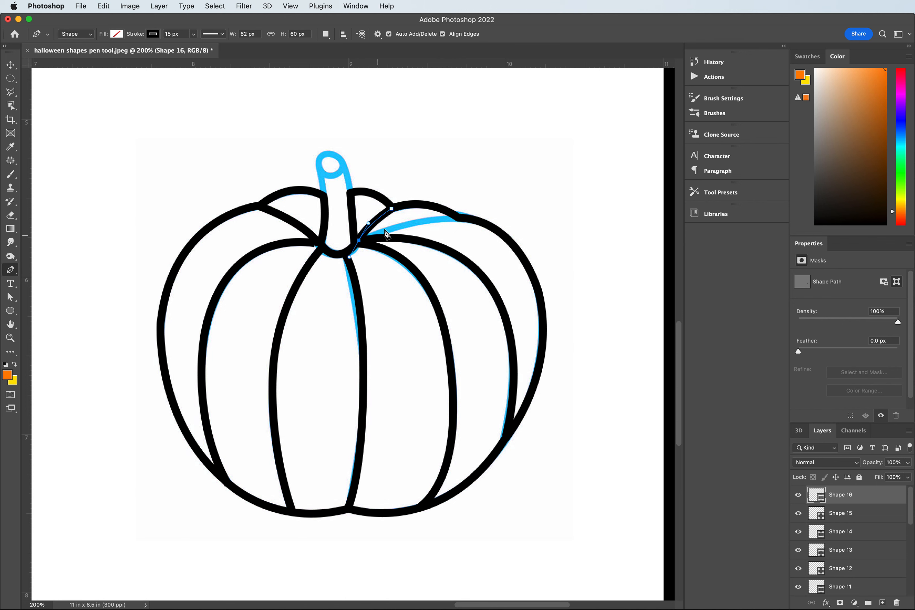
pyautogui.click(459, 218)
pyautogui.moveTo(359, 240); pyautogui.dragTo(301, 264)
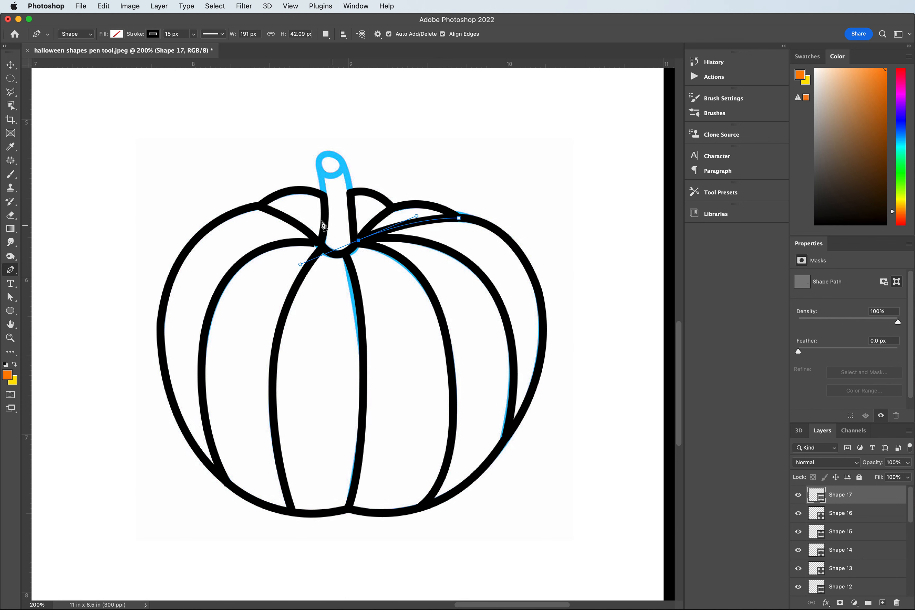
# Try an orange fill on the pumpkin's outline shape and set it back to no fill.
pyautogui.click(10, 65)
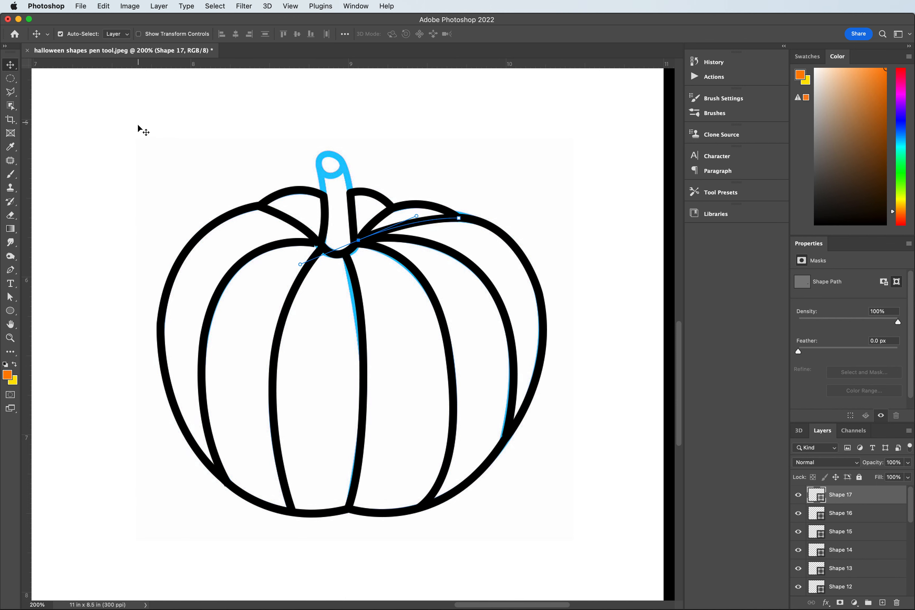
pyautogui.click(192, 247)
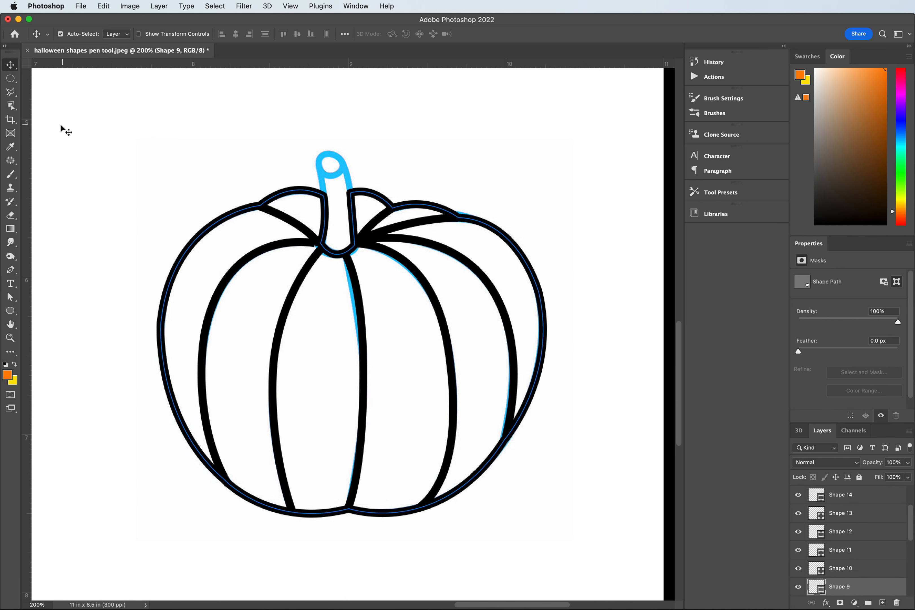
pyautogui.click(188, 249)
pyautogui.click(10, 270)
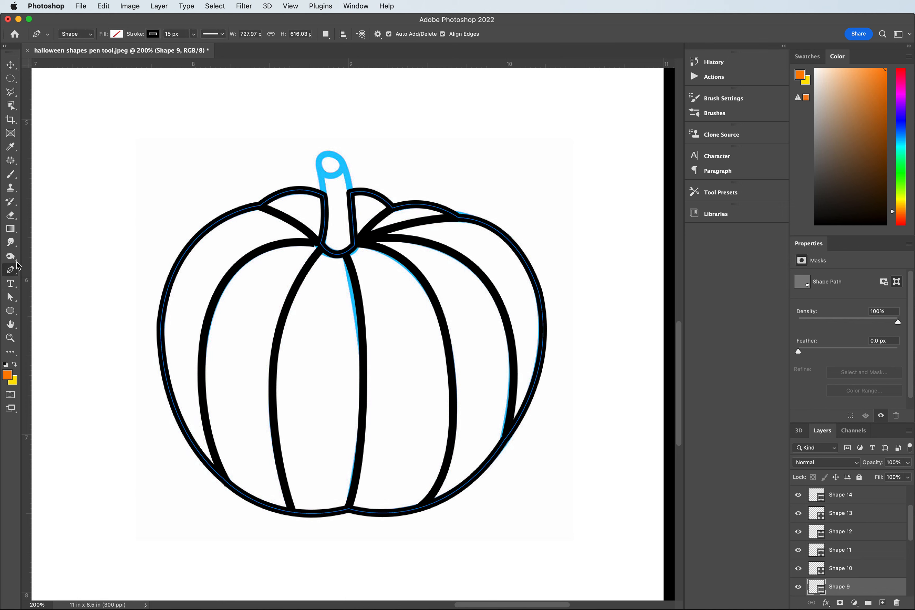
pyautogui.click(116, 34)
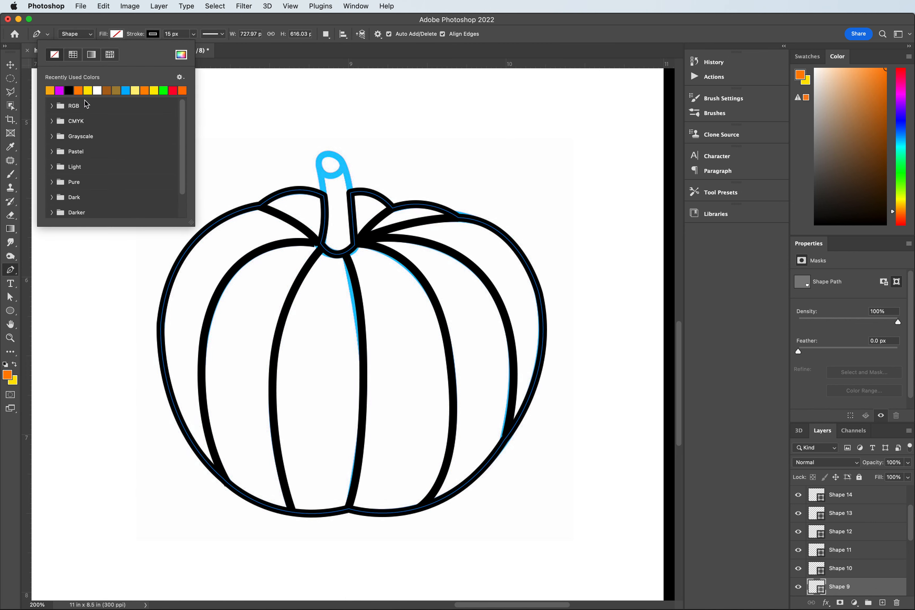
pyautogui.click(50, 91)
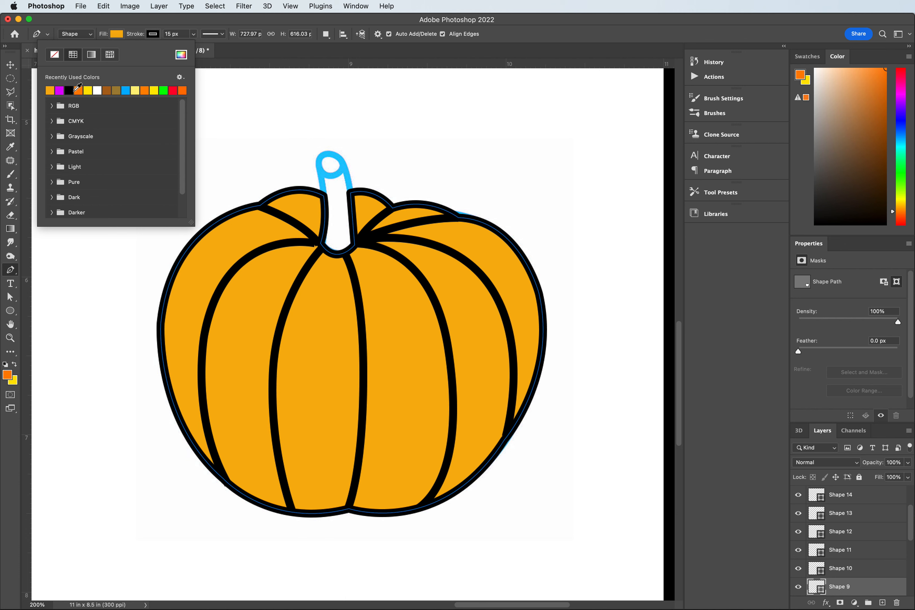
pyautogui.click(12, 269)
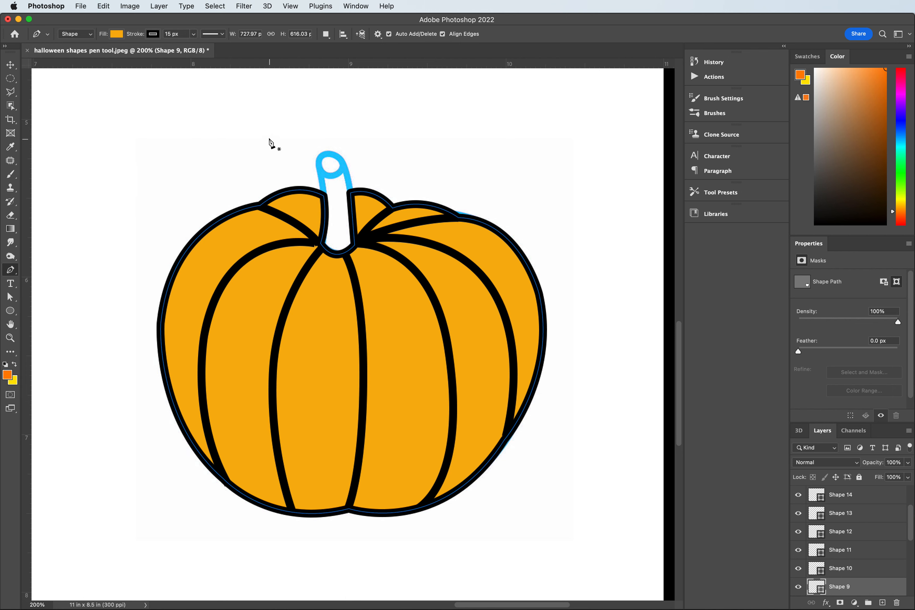
pyautogui.click(117, 35)
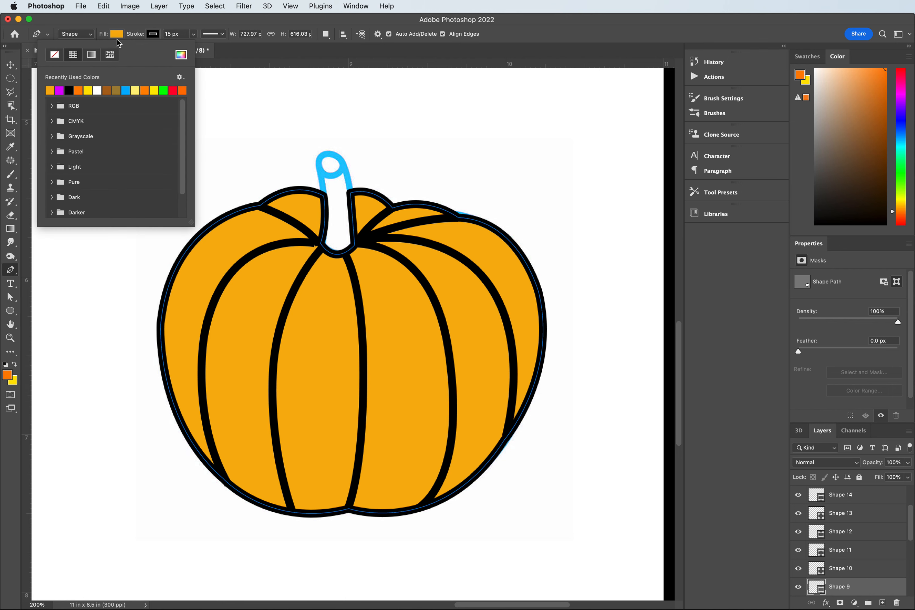
pyautogui.click(55, 54)
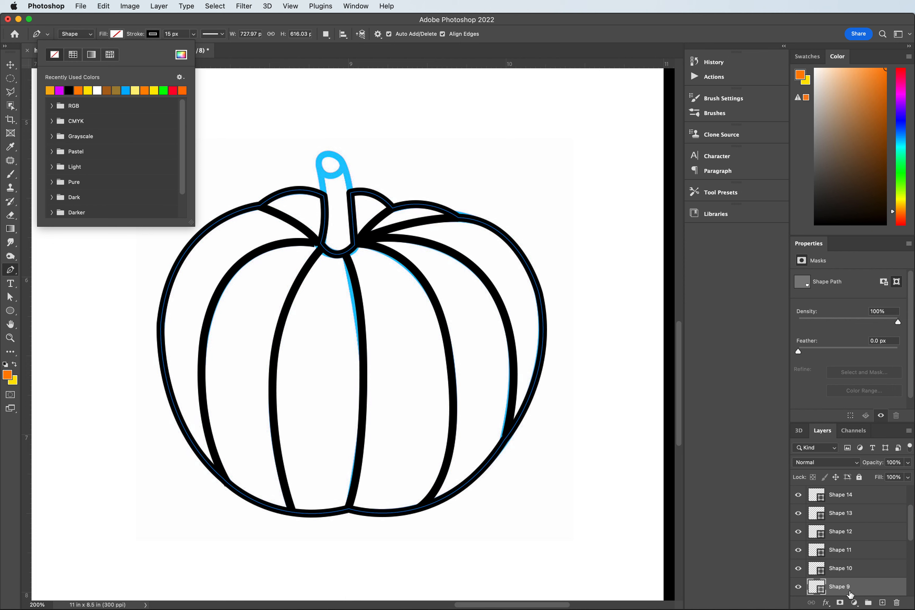
# Start a stem shape above the Shape 14 layer, tracing the stem's left side and its curved base with a corner between them.
pyautogui.click(840, 496)
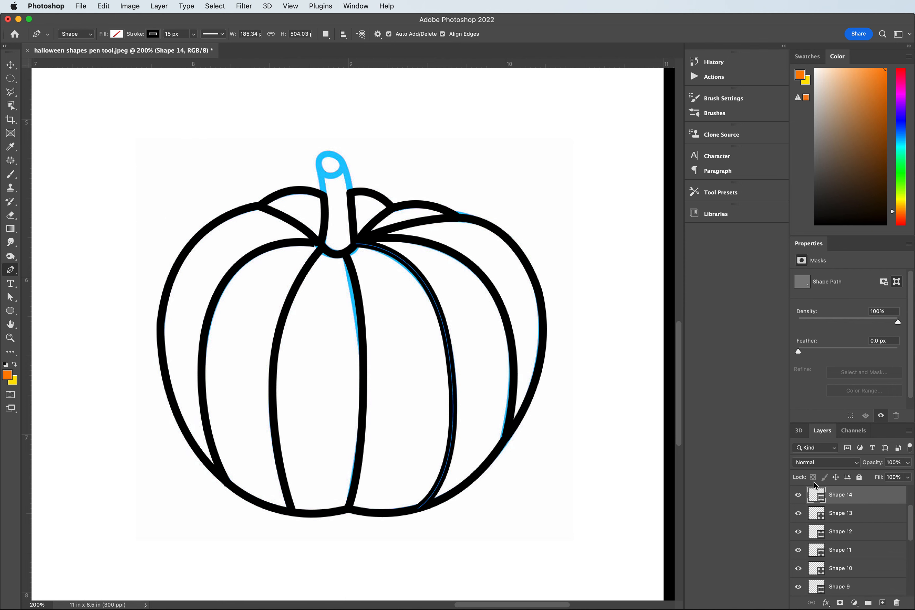
pyautogui.click(318, 165)
pyautogui.moveTo(320, 247); pyautogui.dragTo(309, 282)
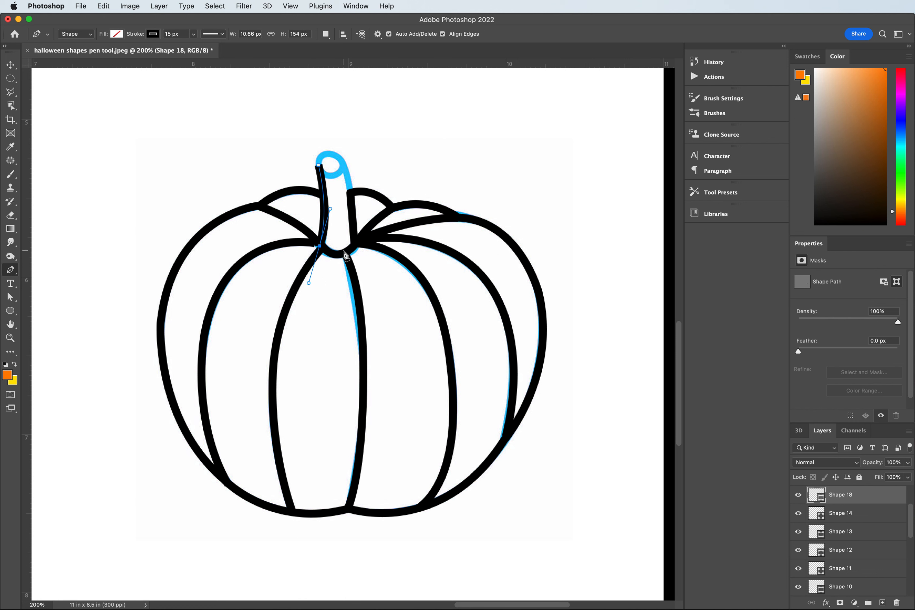
pyautogui.moveTo(356, 244); pyautogui.dragTo(371, 230)
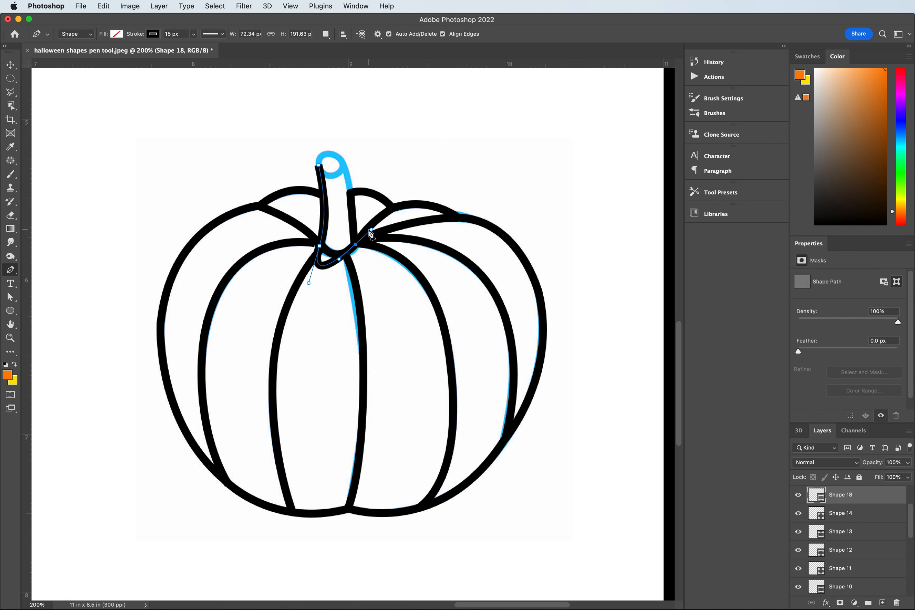
pyautogui.press('super+z')
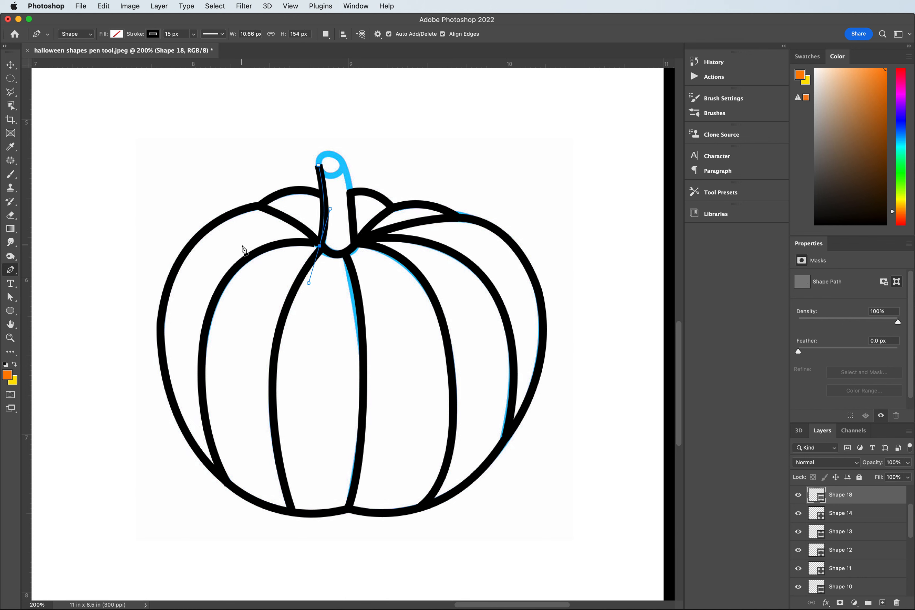
pyautogui.keyDown('alt'); pyautogui.click(319, 247); pyautogui.keyUp('alt')
pyautogui.moveTo(357, 246); pyautogui.dragTo(376, 228)
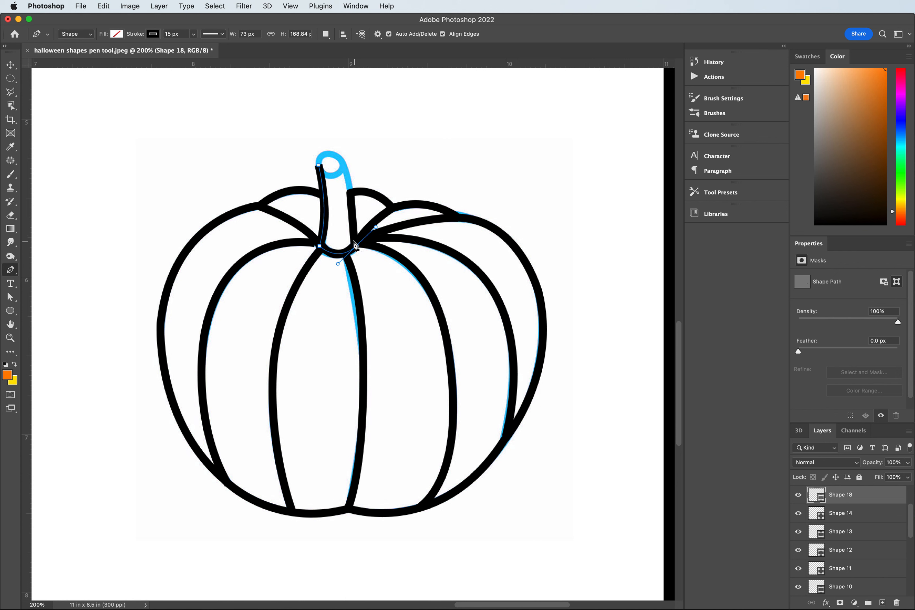
# Trace the stem's right side and rounded top, and close the shape at its starting anchor.
pyautogui.click(345, 169)
pyautogui.moveTo(346, 168); pyautogui.dragTo(334, 142)
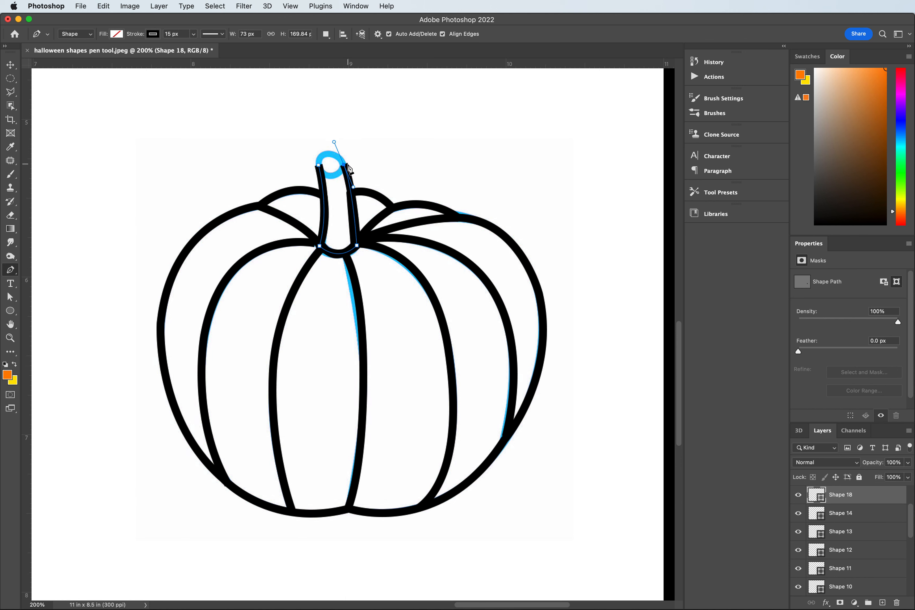
pyautogui.click(345, 168)
pyautogui.click(326, 153)
pyautogui.moveTo(317, 151); pyautogui.dragTo(315, 152)
pyautogui.click(319, 167)
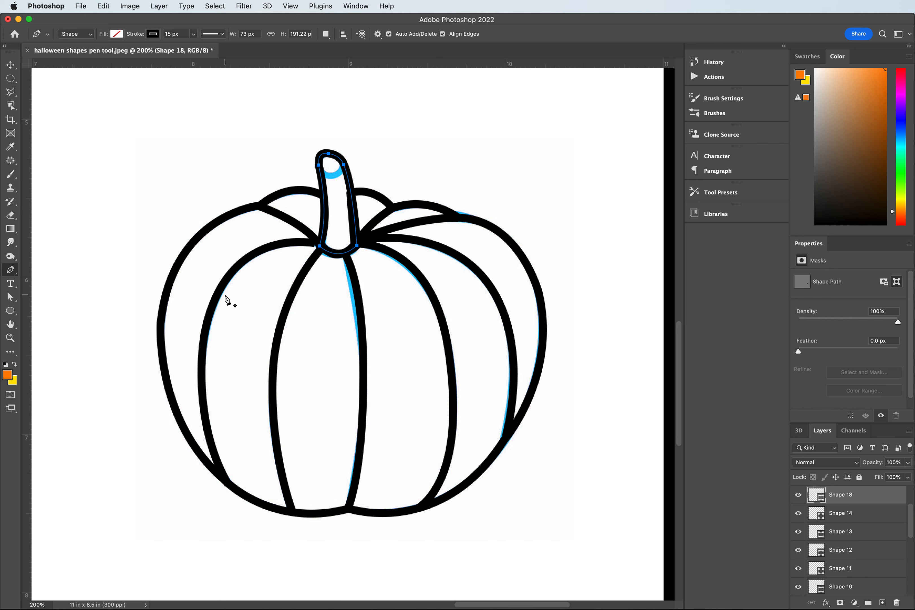
# Fill the stem shape with the recently used brown.
pyautogui.click(117, 34)
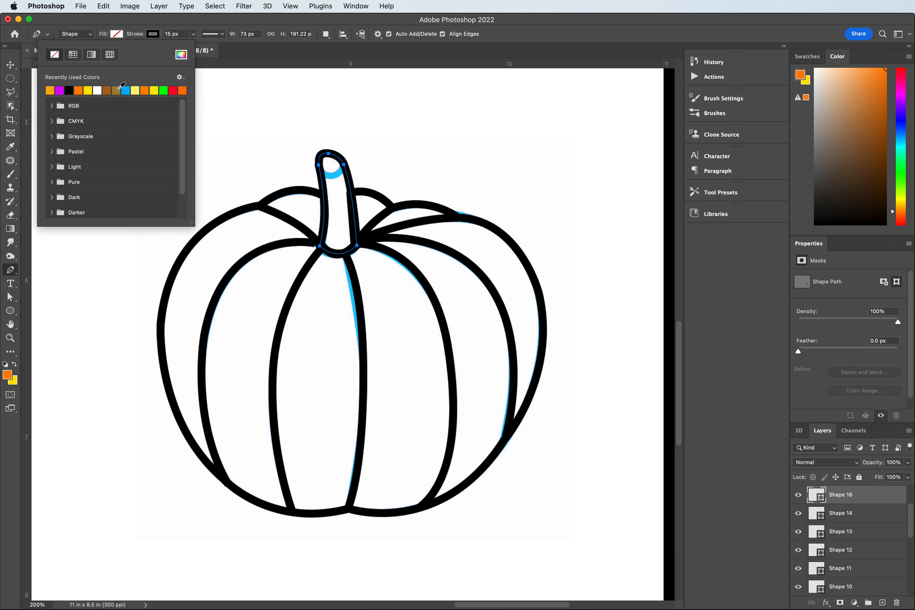
pyautogui.click(111, 90)
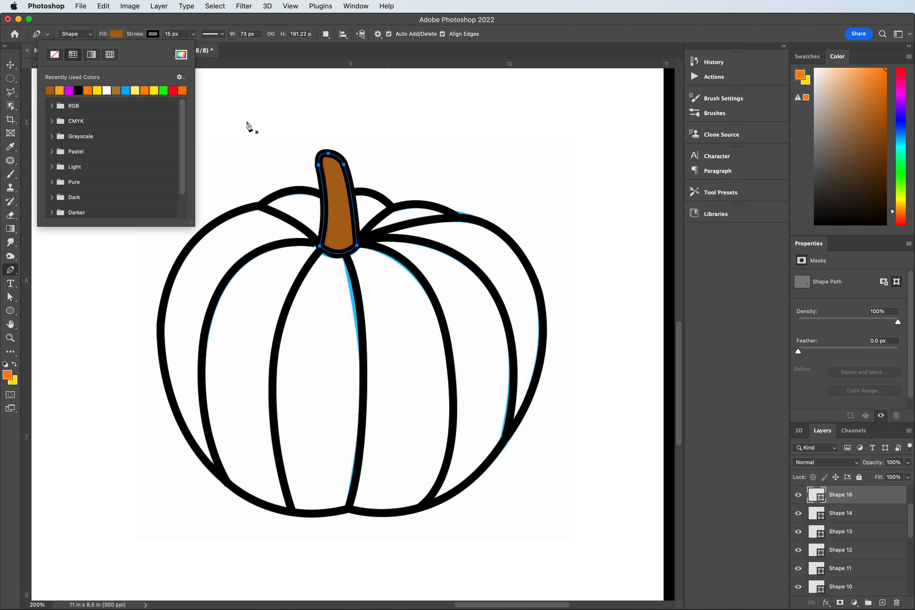
pyautogui.press('Escape')
pyautogui.click(118, 34)
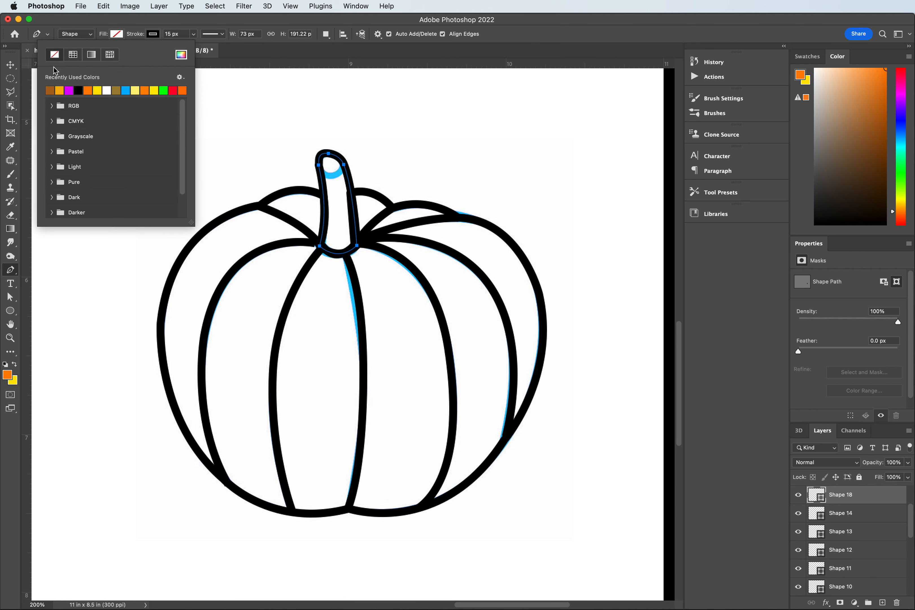
pyautogui.click(49, 91)
pyautogui.click(165, 17)
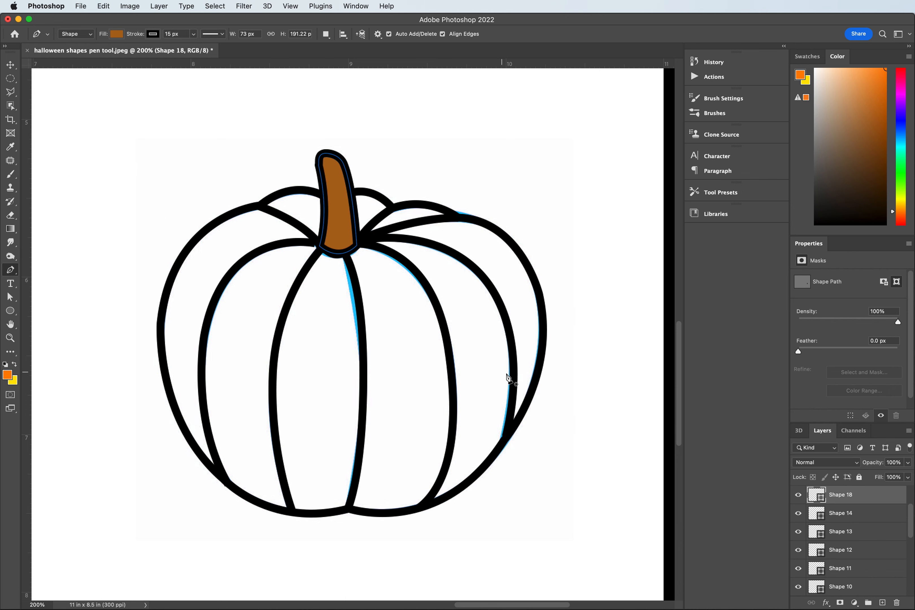
# Trace the lower curve of the stem's cut end as an open shape with no fill.
pyautogui.click(319, 167)
pyautogui.moveTo(344, 164); pyautogui.dragTo(351, 148)
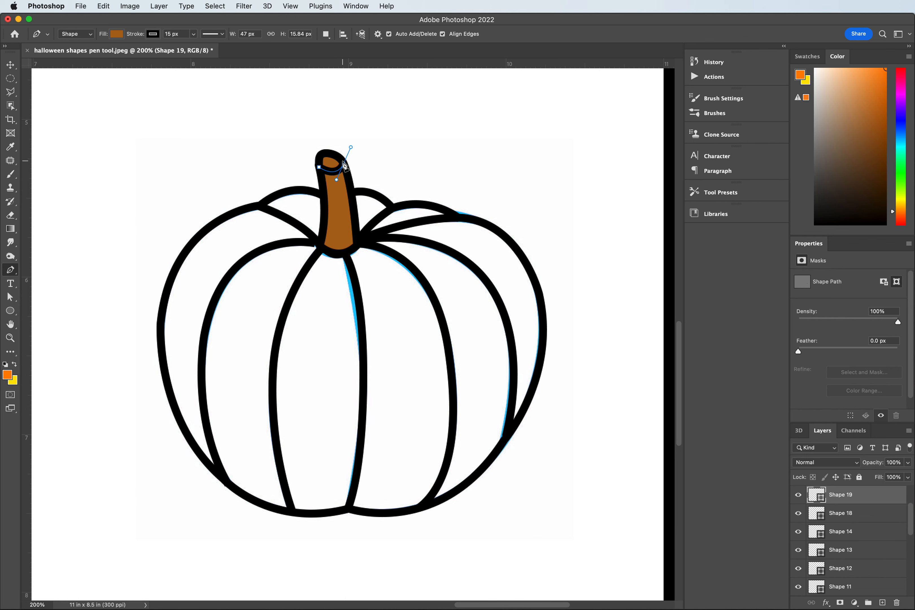
pyautogui.click(117, 35)
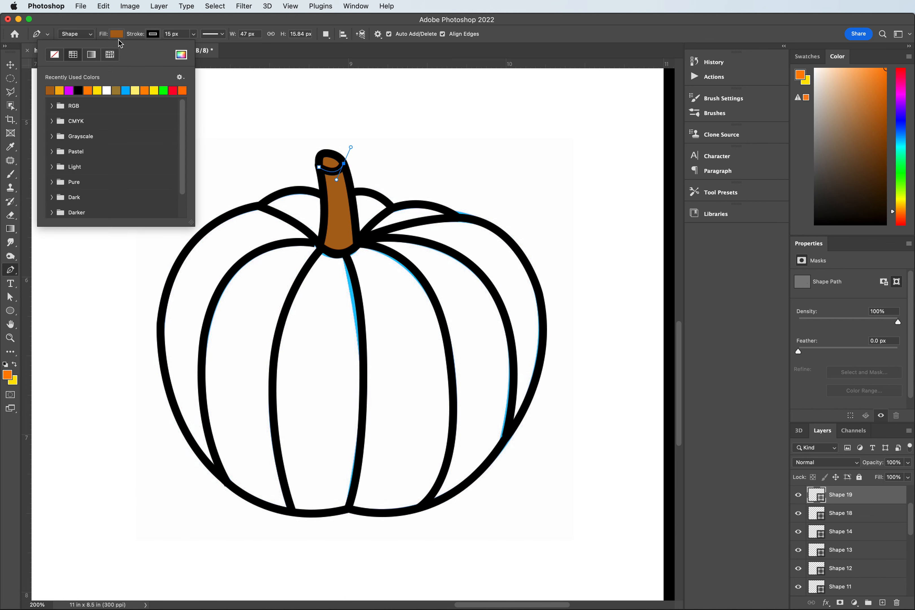
pyautogui.click(54, 55)
pyautogui.click(226, 24)
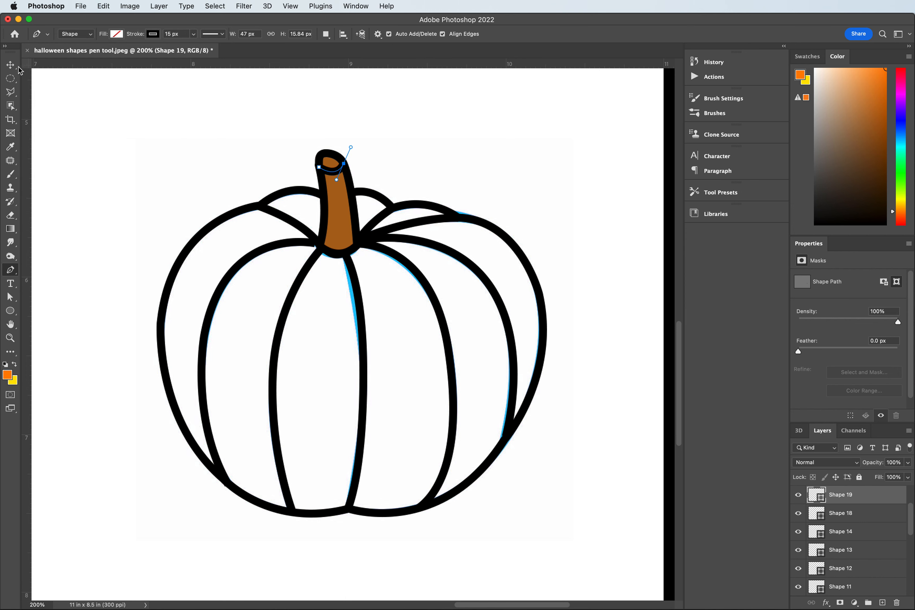
# Fill the pumpkin's outline shape on the Shape 9 layer with the recently used orange.
pyautogui.click(10, 64)
pyautogui.scroll(-4, 849, 577)
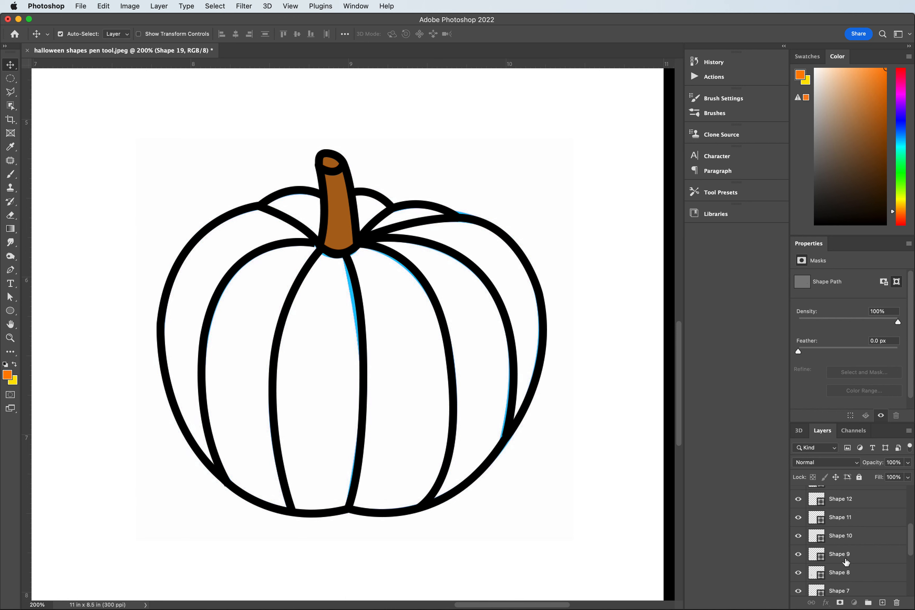
pyautogui.click(845, 559)
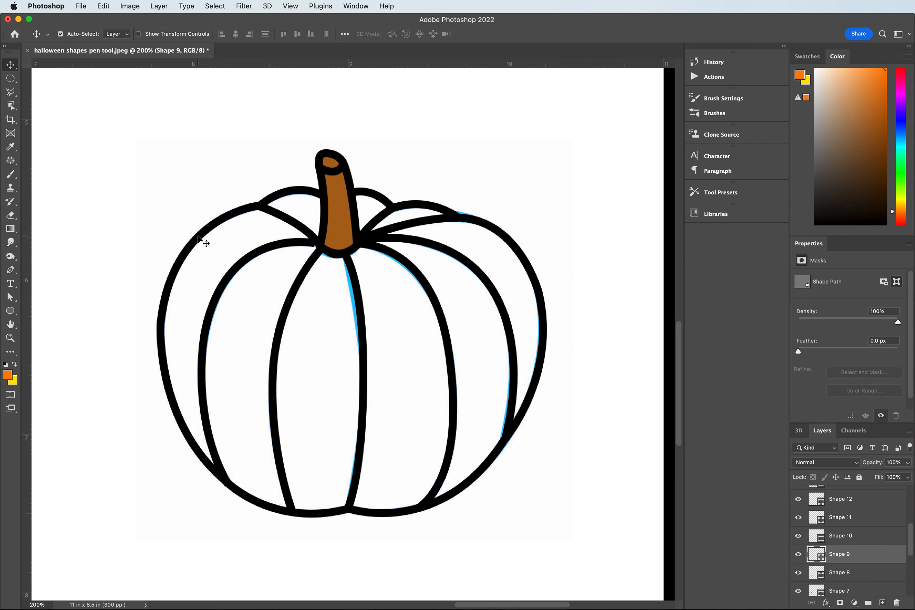
pyautogui.click(245, 209)
pyautogui.click(10, 270)
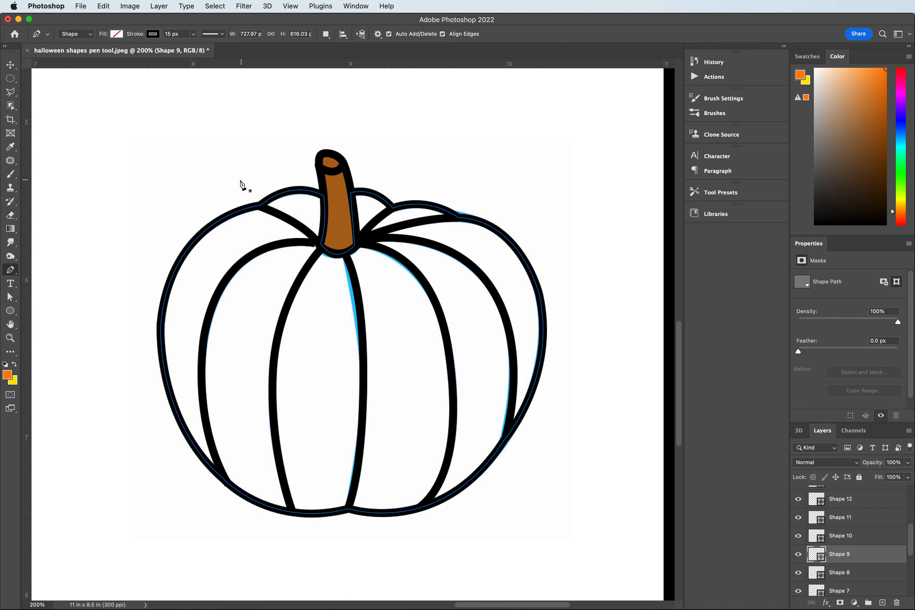
pyautogui.click(116, 34)
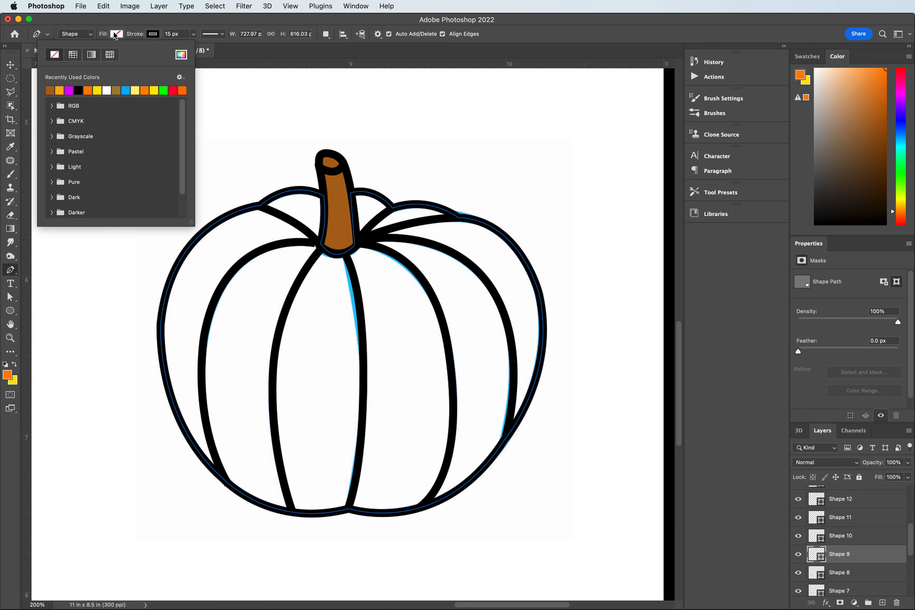
pyautogui.click(61, 91)
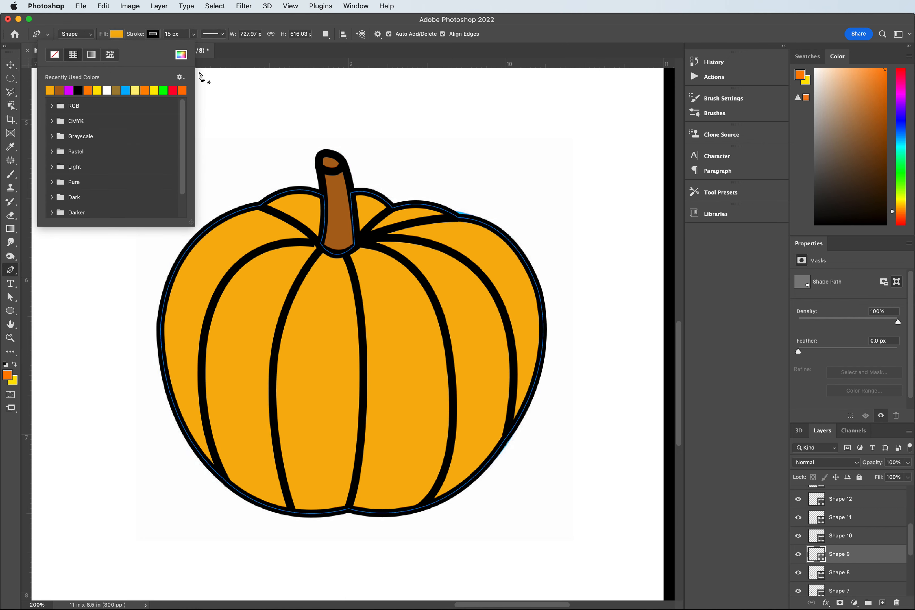
# Select the bat's outline shape and toggle its layer's visibility to check that it is the right one.
pyautogui.click(11, 64)
pyautogui.press('super+minus')
pyautogui.press('super+minus')
pyautogui.press('super+minus')
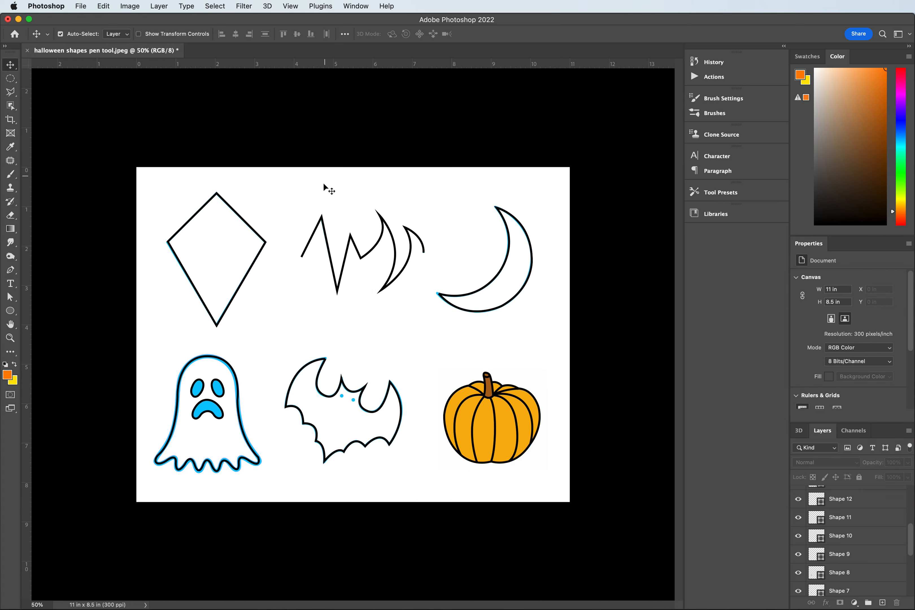
pyautogui.click(385, 410)
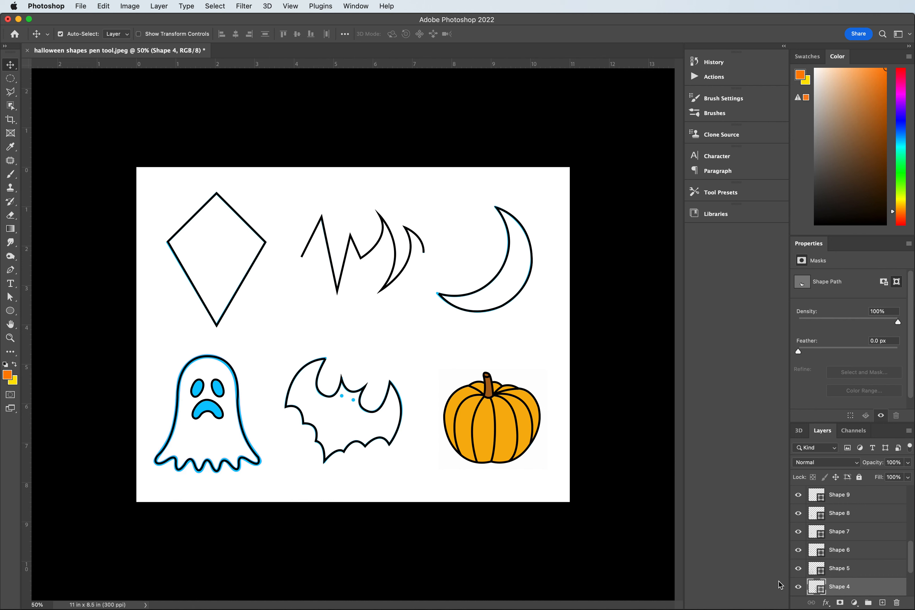
pyautogui.click(799, 588)
pyautogui.click(798, 589)
pyautogui.click(798, 588)
pyautogui.click(798, 588)
pyautogui.click(799, 589)
# Fill the bat's outline shape with the custom light purple f5b1ff.
pyautogui.click(10, 270)
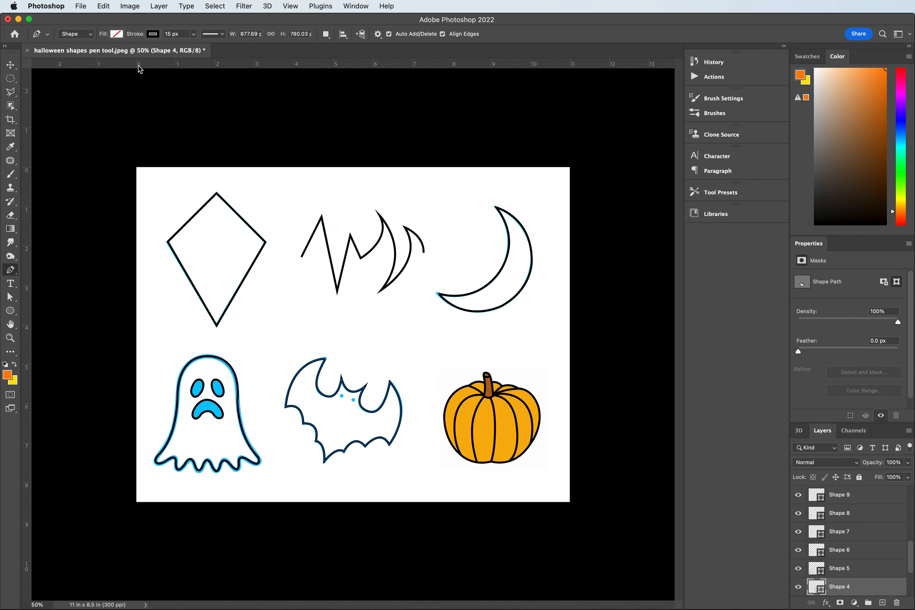
pyautogui.click(116, 34)
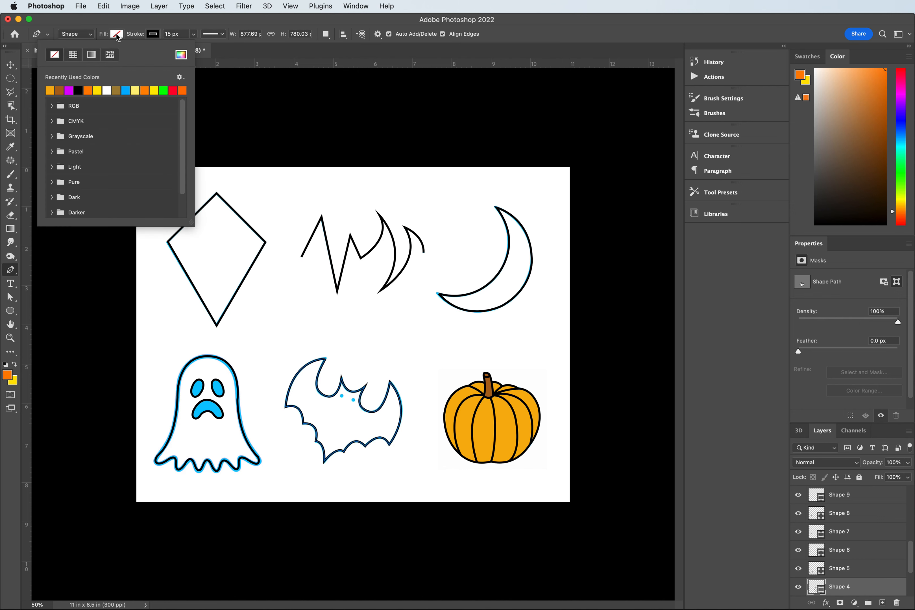
pyautogui.click(181, 55)
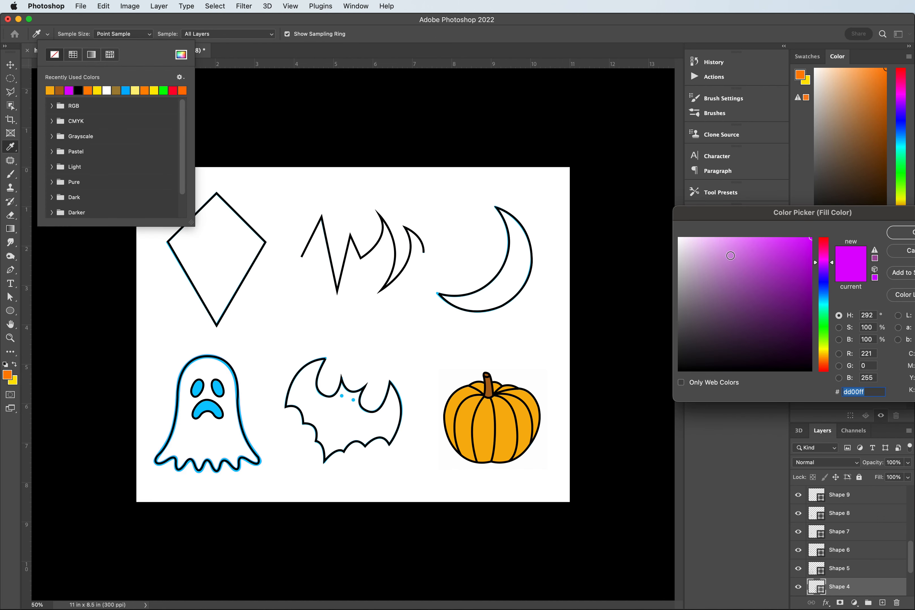
pyautogui.moveTo(731, 254); pyautogui.dragTo(720, 238)
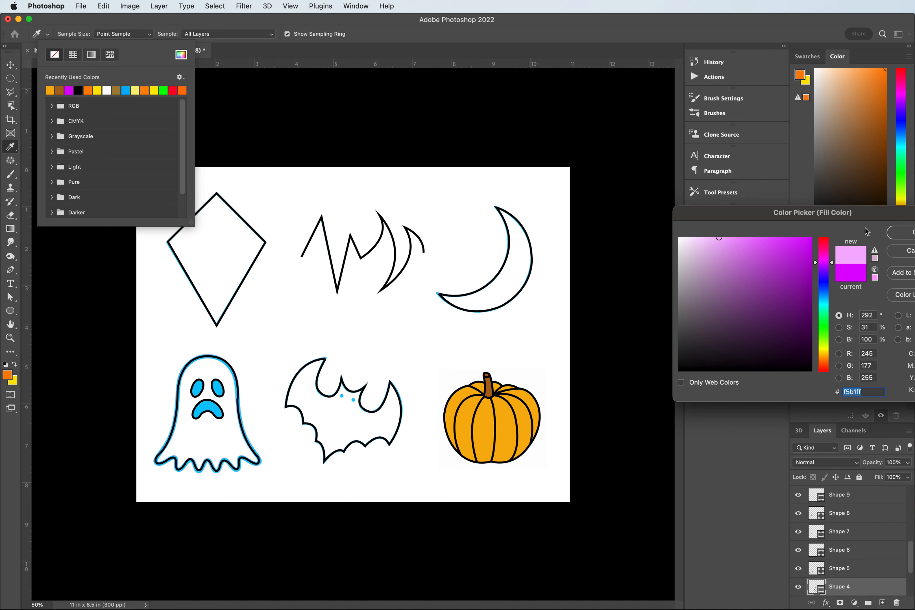
pyautogui.click(900, 236)
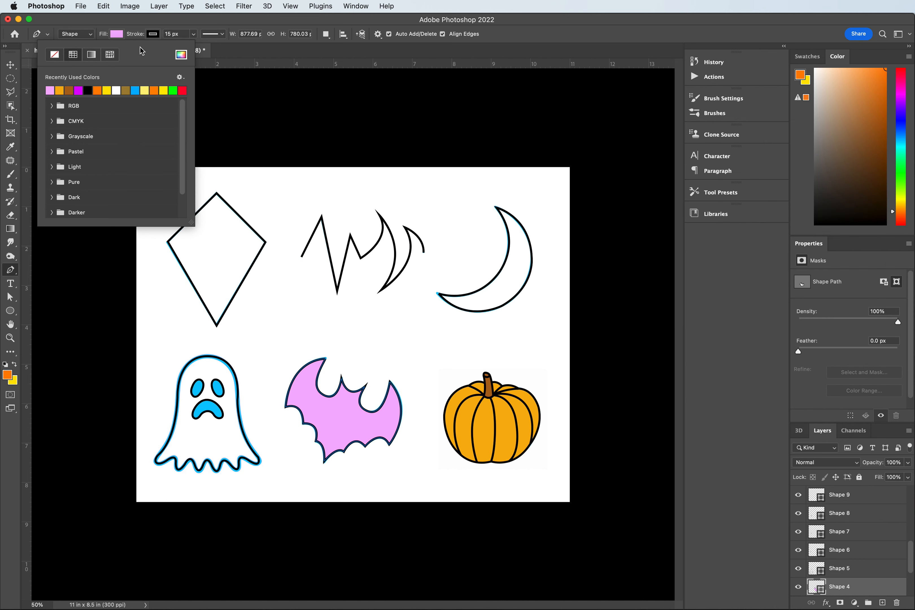
pyautogui.click(189, 18)
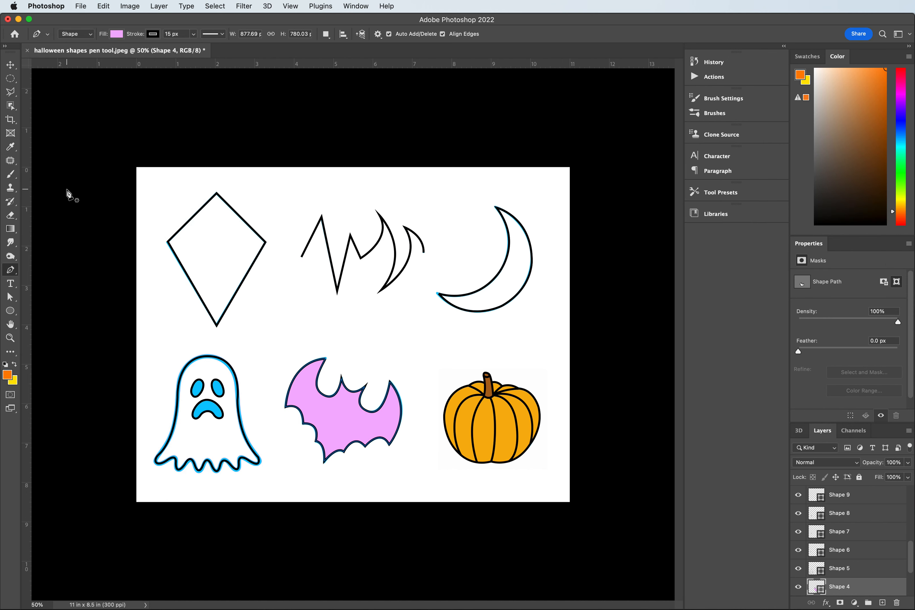
# Fill the ghost's body outline on the Shape 5 layer with the custom light mint green b3ffe3.
pyautogui.click(10, 64)
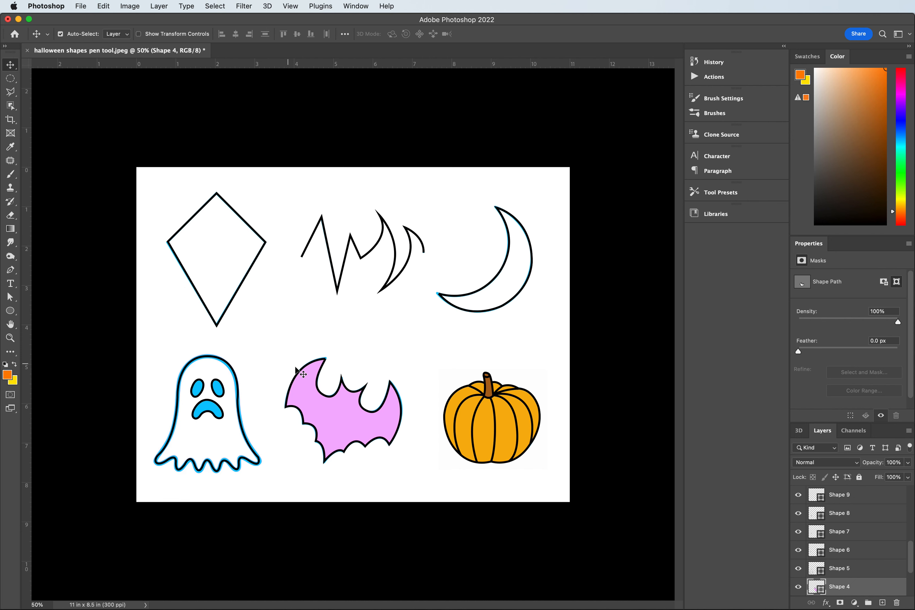
pyautogui.click(235, 377)
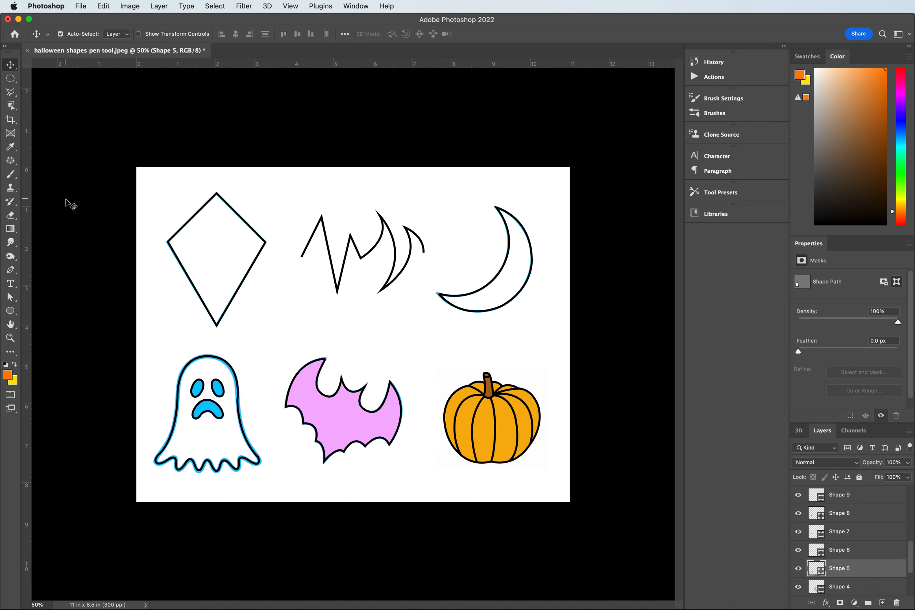
pyautogui.click(11, 269)
pyautogui.click(116, 33)
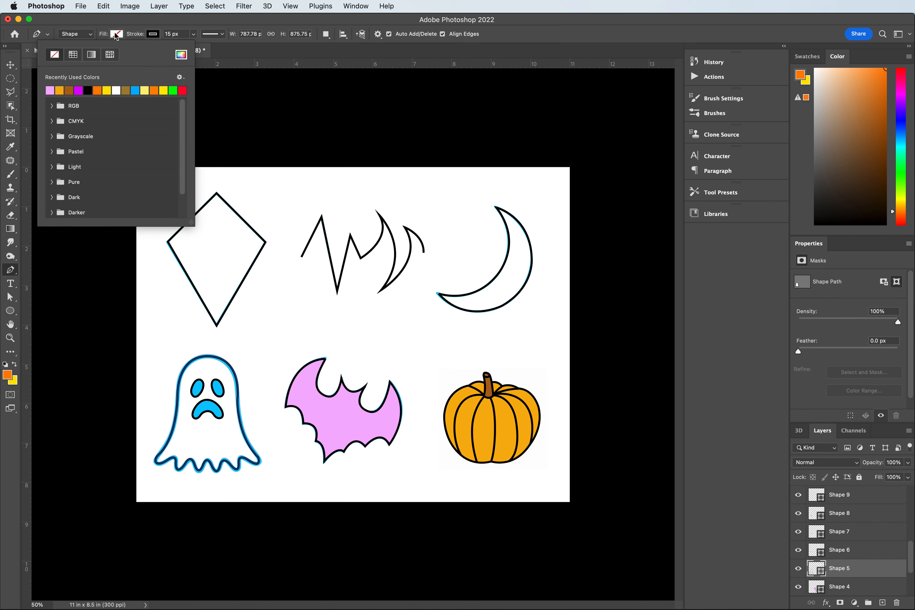
pyautogui.click(181, 54)
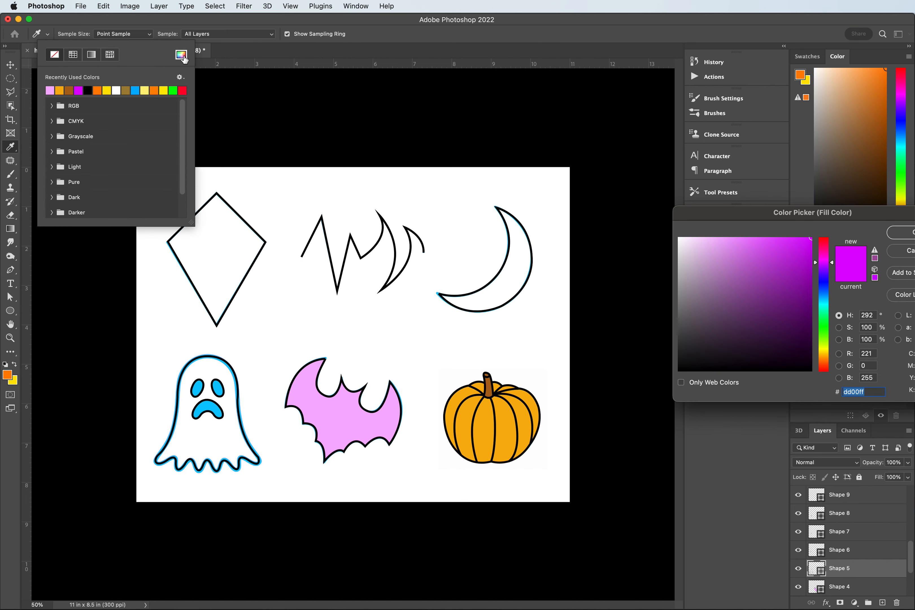
pyautogui.click(824, 315)
pyautogui.moveTo(826, 319)
pyautogui.mouseDown()
pyautogui.moveTo(825, 339)
pyautogui.moveTo(825, 313)
pyautogui.mouseUp()
pyautogui.moveTo(783, 263); pyautogui.dragTo(718, 228)
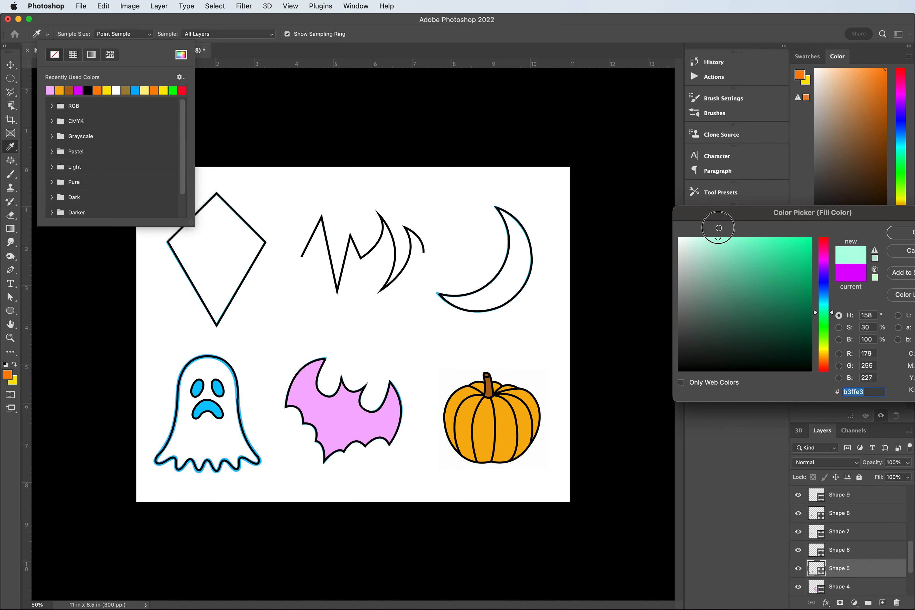
pyautogui.click(901, 233)
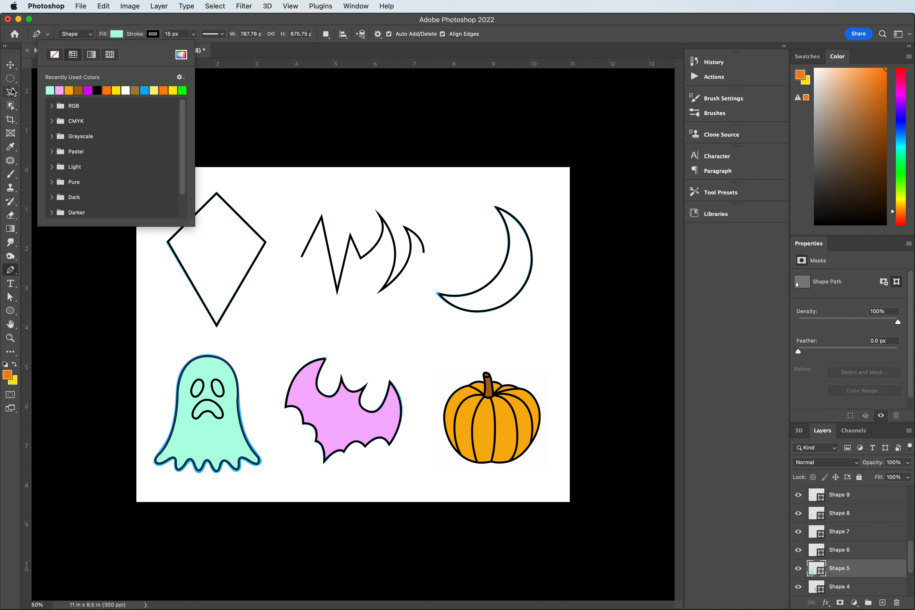
pyautogui.click(11, 64)
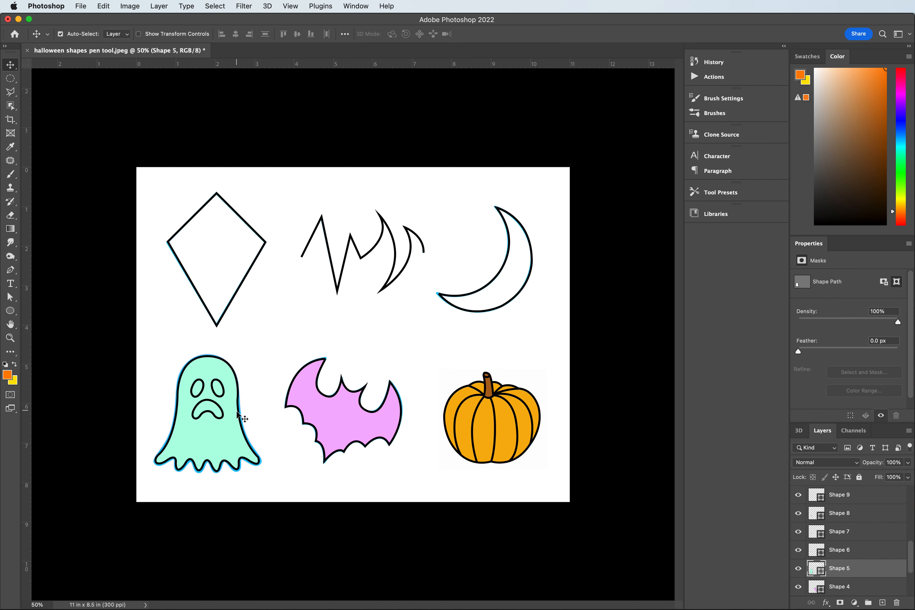
# Check the ghost's layers by toggling their visibility, and group Shape 5 through Shape 8 under the name Ghost.
pyautogui.moveTo(847, 554)
pyautogui.mouseDown()
pyautogui.moveTo(843, 582)
pyautogui.moveTo(849, 548)
pyautogui.moveTo(852, 556)
pyautogui.mouseUp()
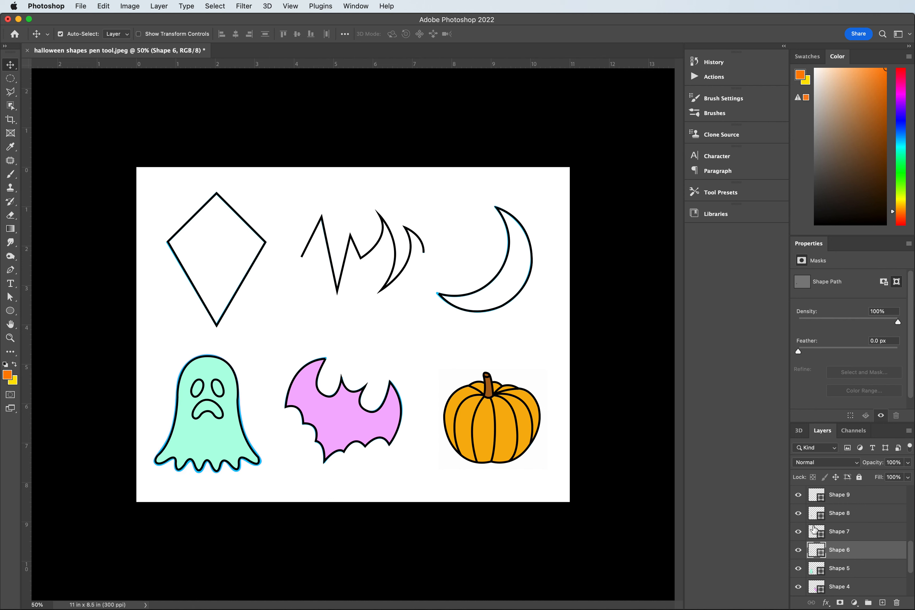
pyautogui.moveTo(798, 513)
pyautogui.mouseDown()
pyautogui.moveTo(800, 570)
pyautogui.moveTo(803, 522)
pyautogui.mouseUp()
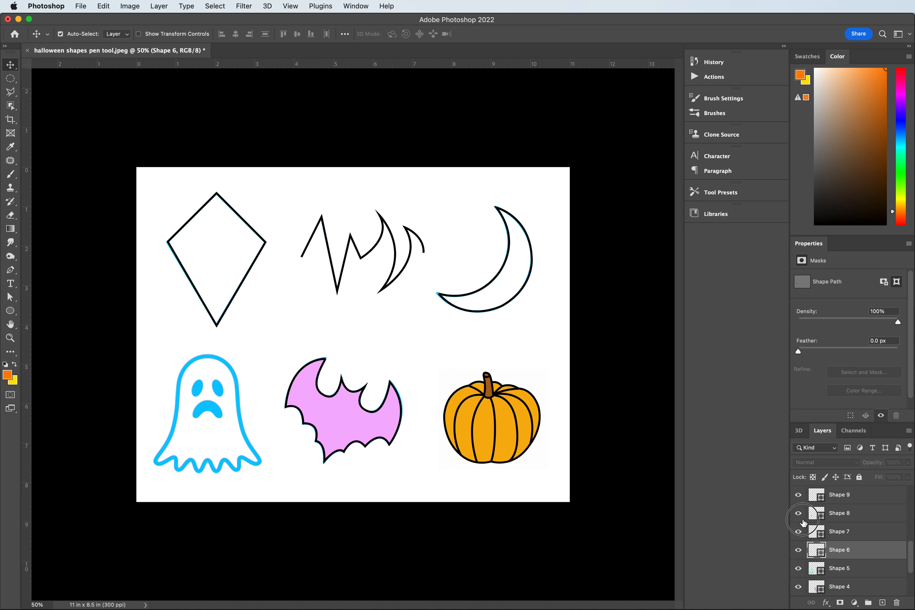
pyautogui.click(851, 519)
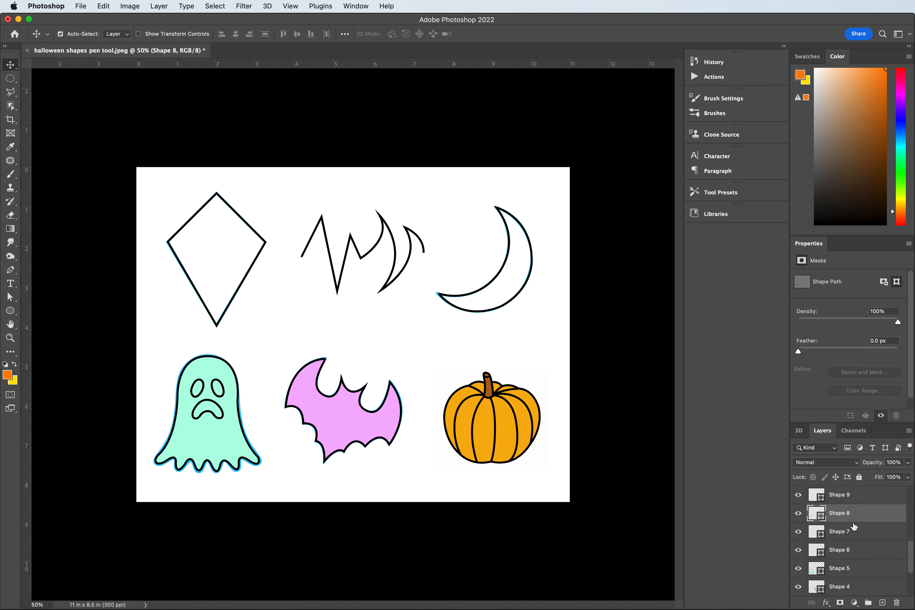
pyautogui.keyDown('shift'); pyautogui.click(849, 570); pyautogui.keyUp('shift')
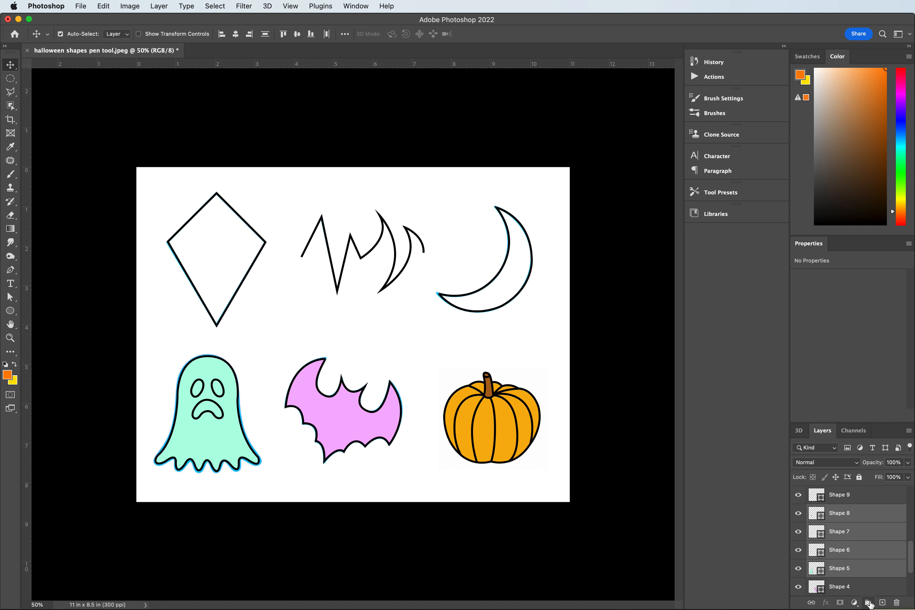
pyautogui.click(868, 602)
pyautogui.doubleClick(837, 512)
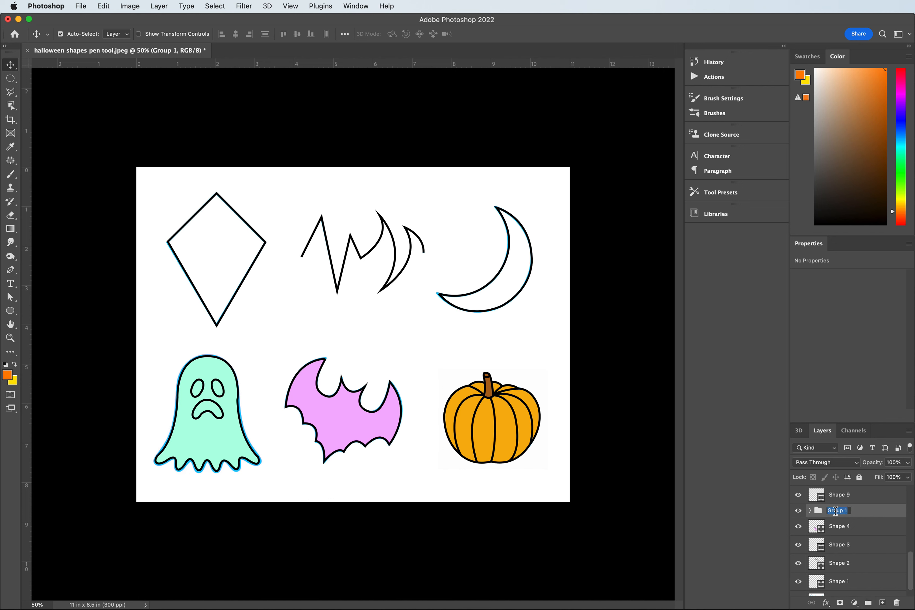
pyautogui.write('Ghost')
pyautogui.press('Return')
# Expand the Ghost group and fill the ghost's left eye on the Shape 6 layer with the recently used black.
pyautogui.click(810, 511)
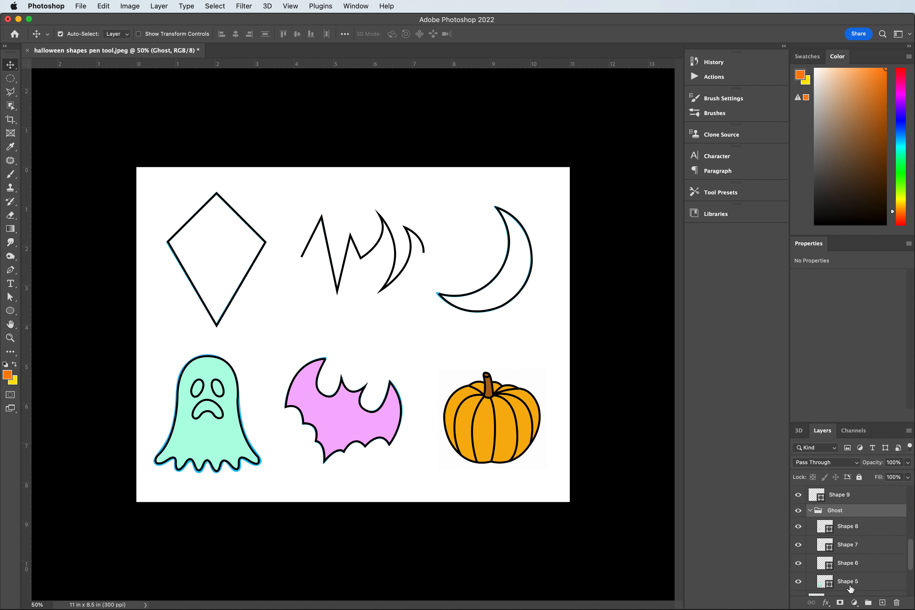
pyautogui.click(848, 531)
pyautogui.click(849, 564)
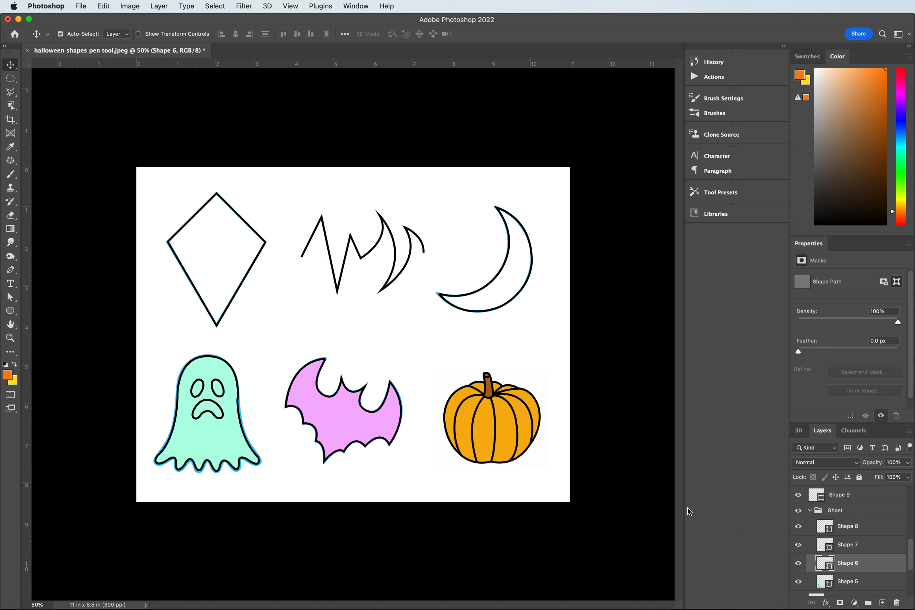
pyautogui.click(11, 270)
pyautogui.click(117, 34)
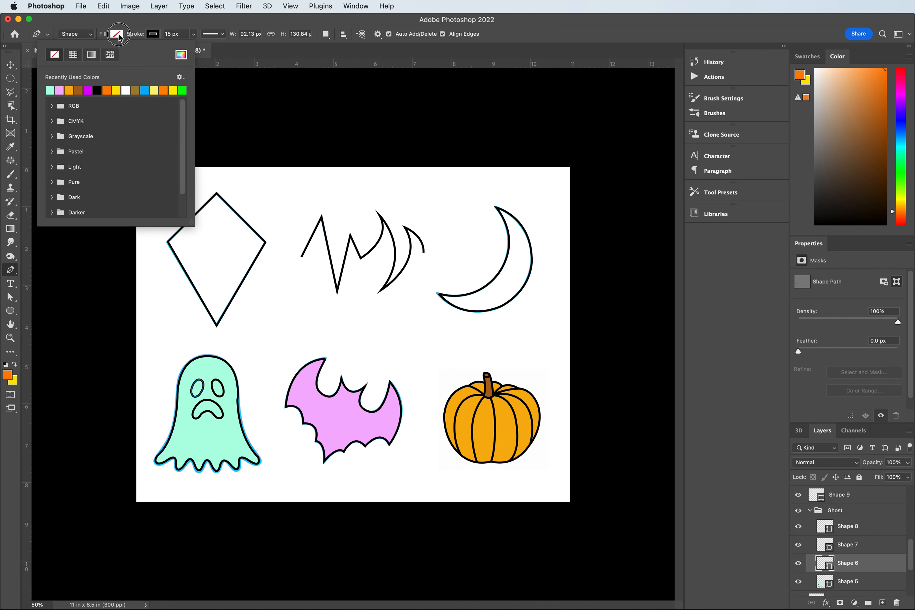
pyautogui.click(98, 91)
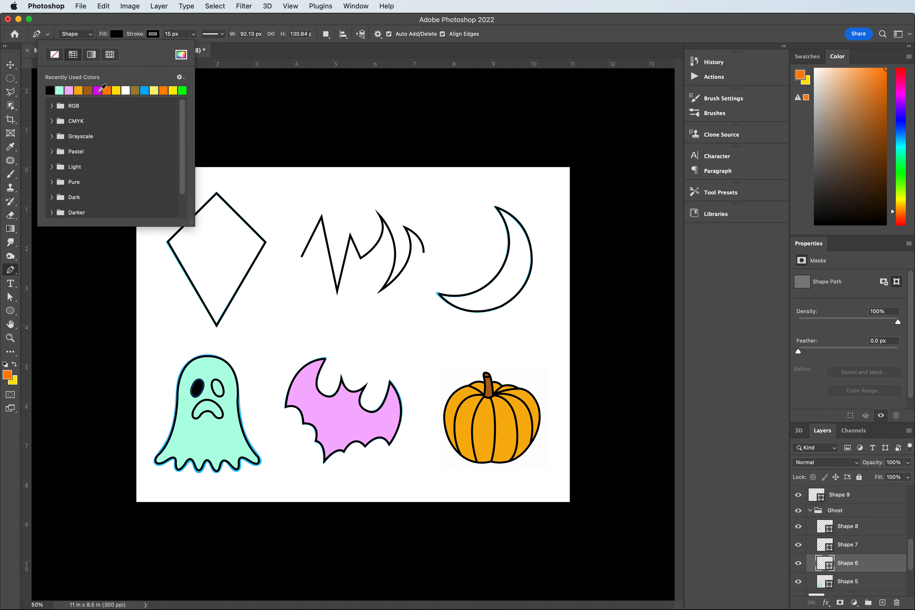
pyautogui.click(121, 25)
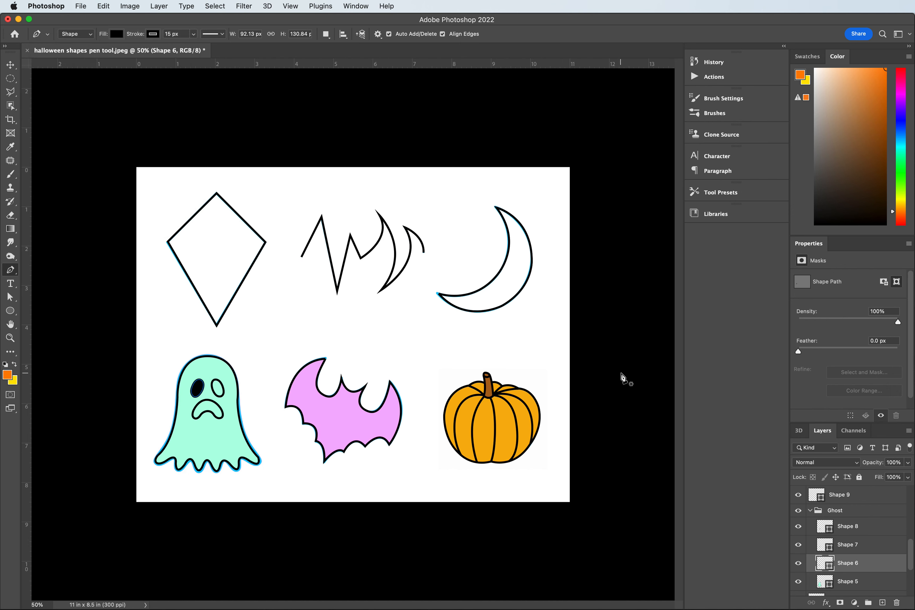
# Fill the ghost's right eye and mouth, the Shape 7 and Shape 8 layers, together with the recently used black.
pyautogui.click(846, 546)
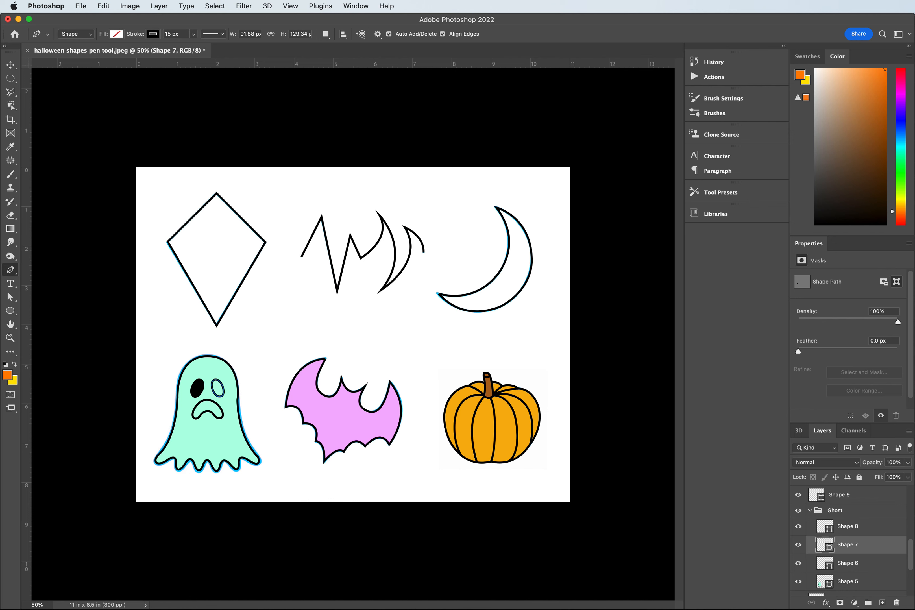
pyautogui.keyDown('shift'); pyautogui.click(858, 531); pyautogui.keyUp('shift')
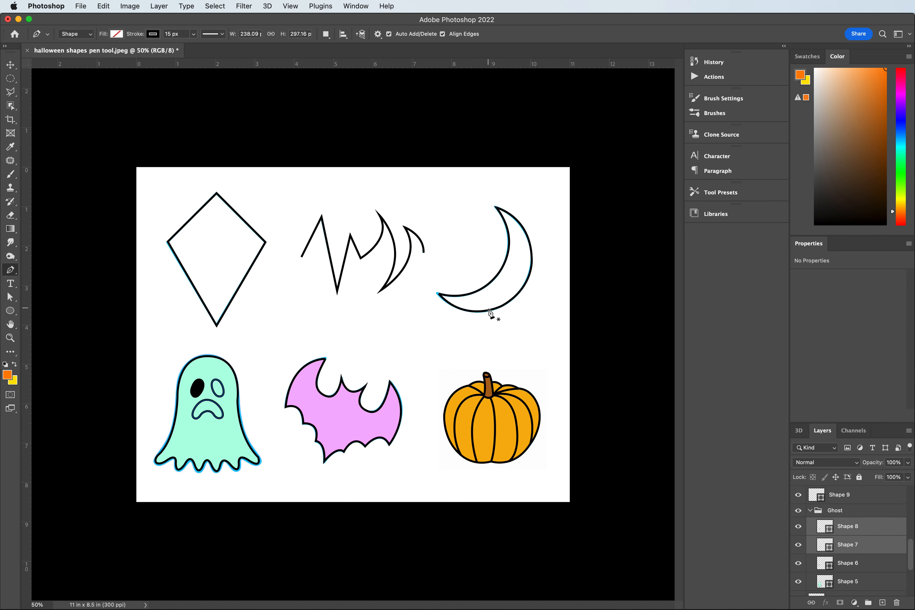
pyautogui.click(116, 35)
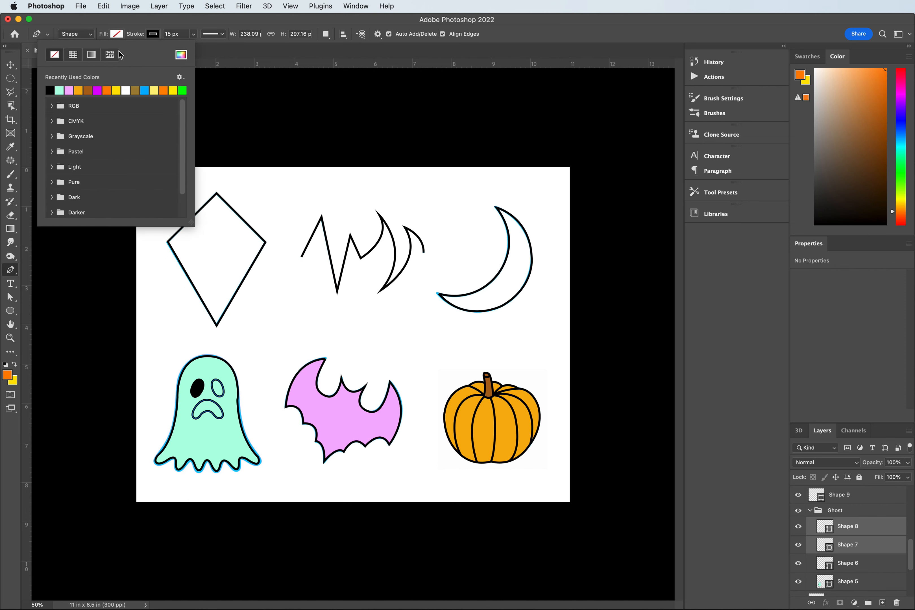
pyautogui.click(117, 35)
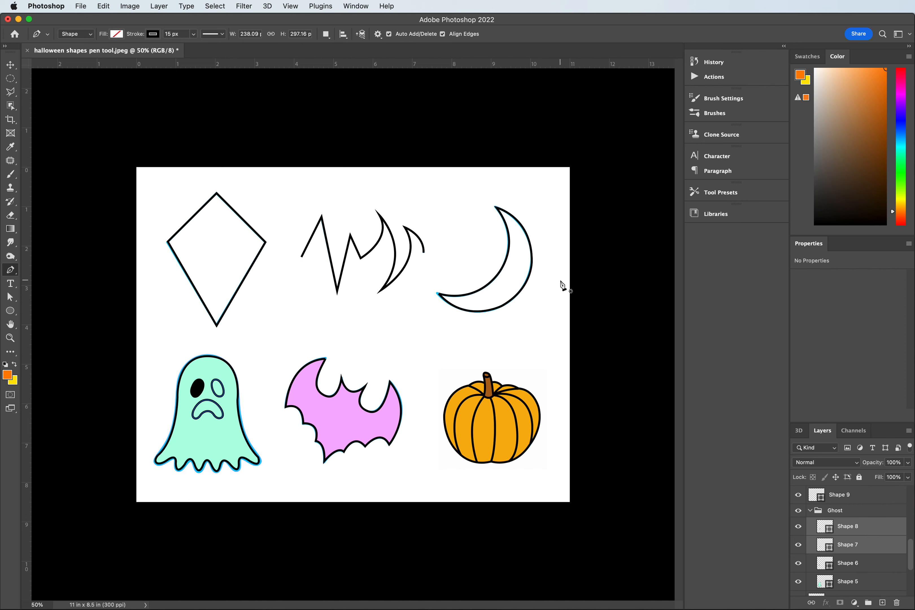
pyautogui.click(117, 35)
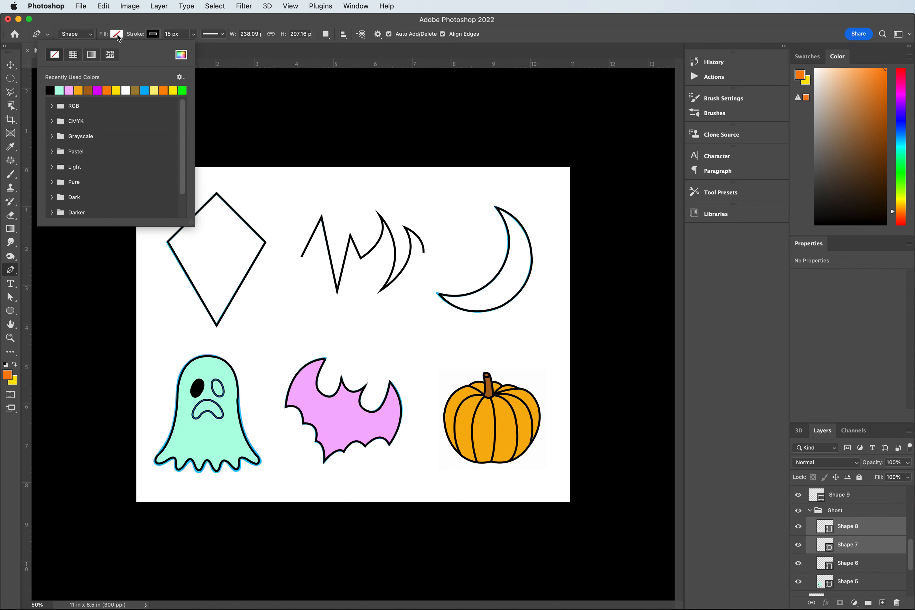
pyautogui.click(50, 89)
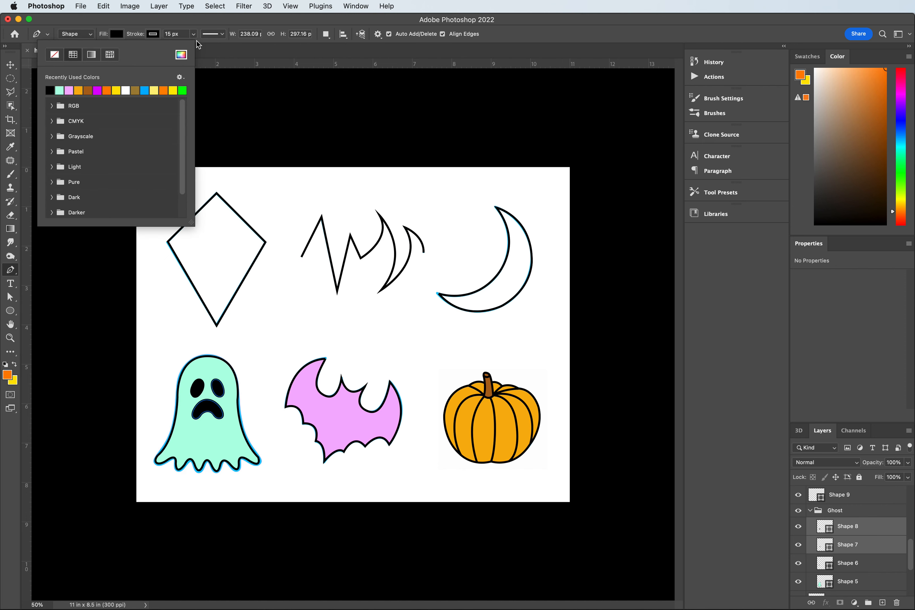
pyautogui.click(178, 22)
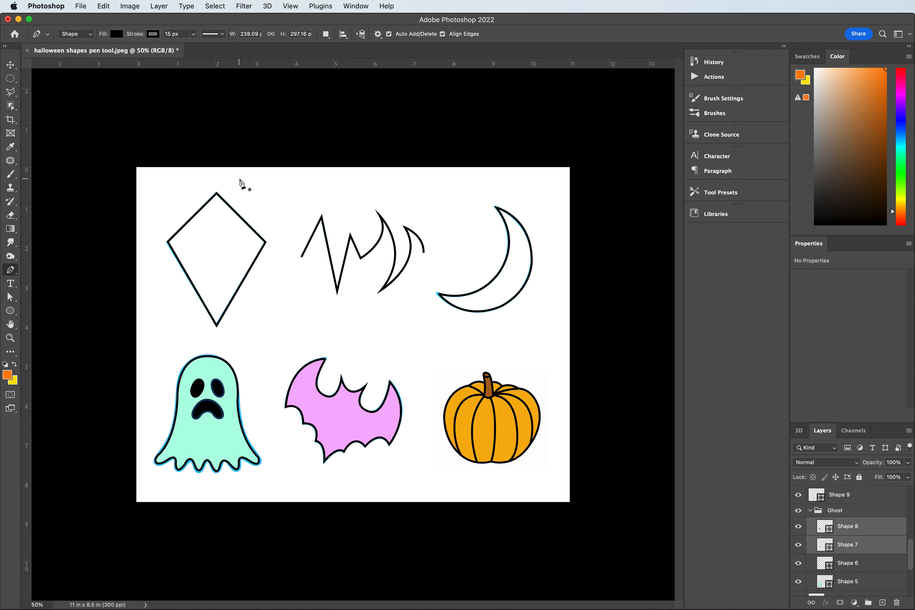
# Fill the kite-shaped diamond on the Shape 1 layer with the custom dark red b52727.
pyautogui.click(11, 65)
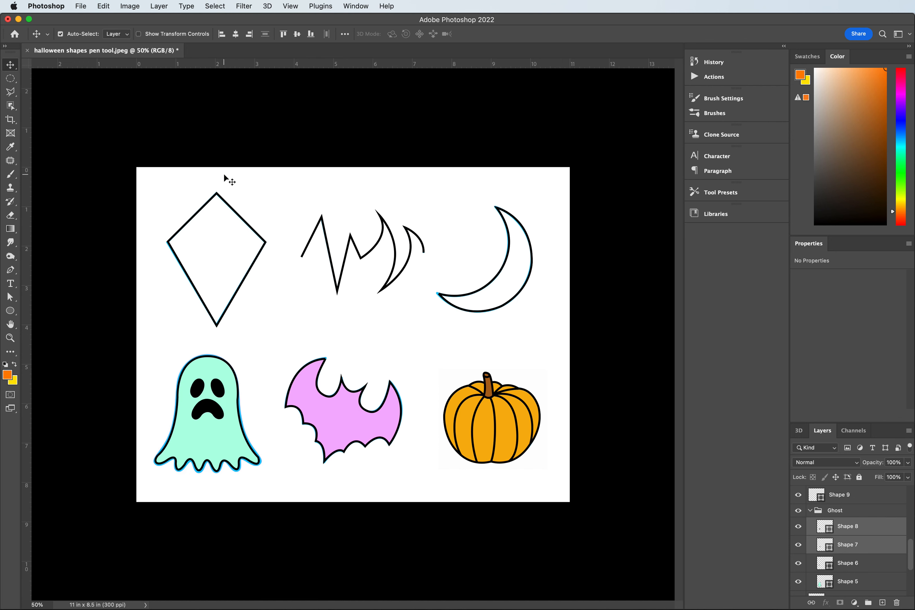
pyautogui.click(242, 219)
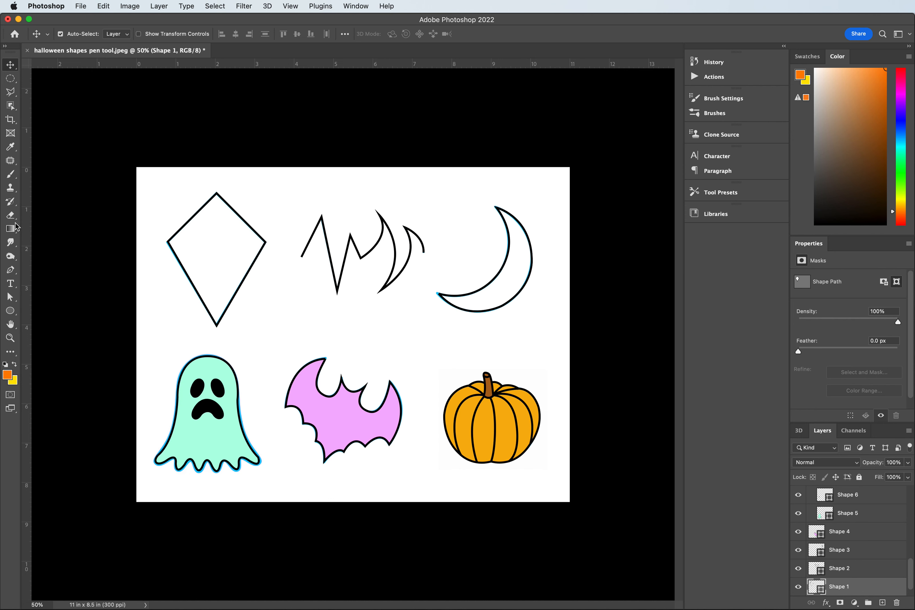
pyautogui.click(10, 270)
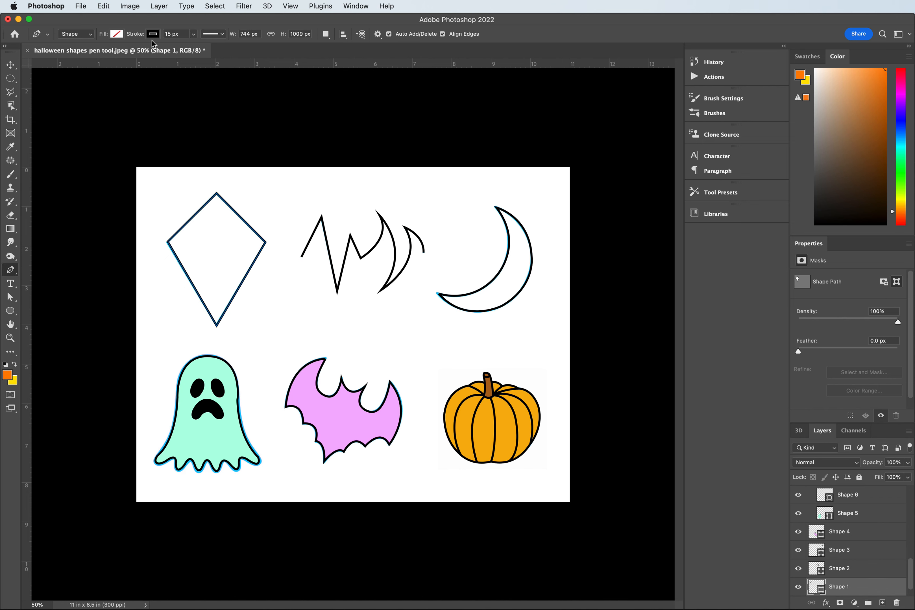
pyautogui.click(117, 34)
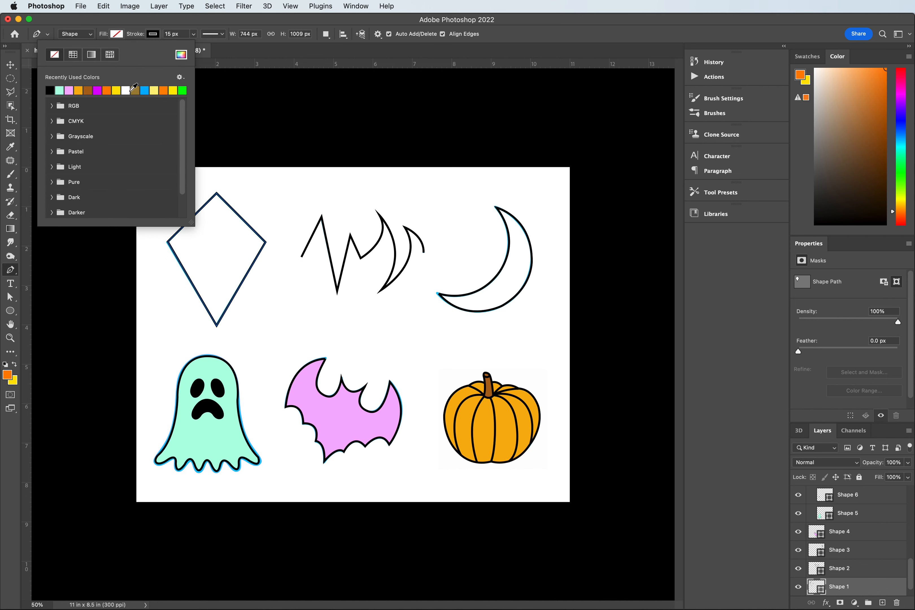
pyautogui.click(181, 57)
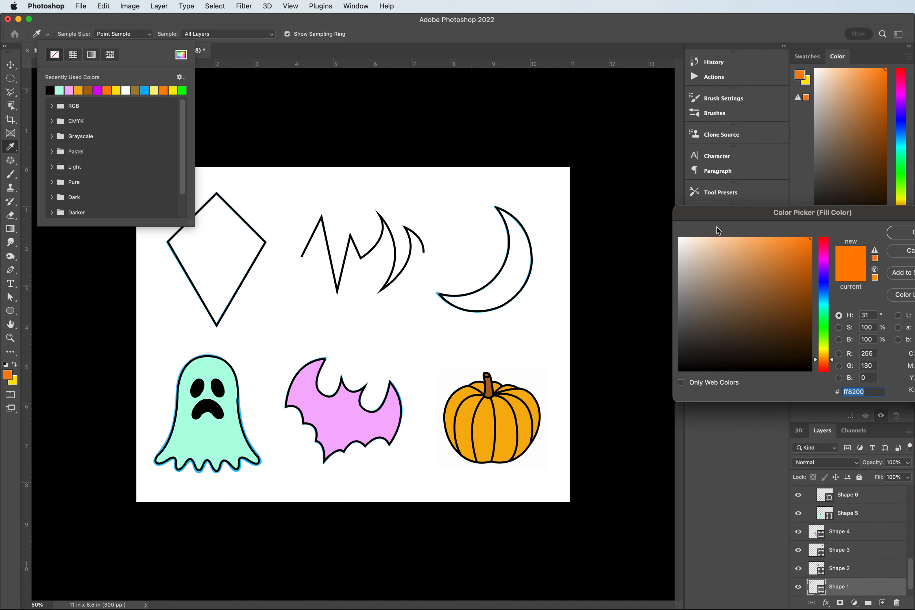
pyautogui.moveTo(735, 219); pyautogui.dragTo(599, 196)
pyautogui.click(703, 226)
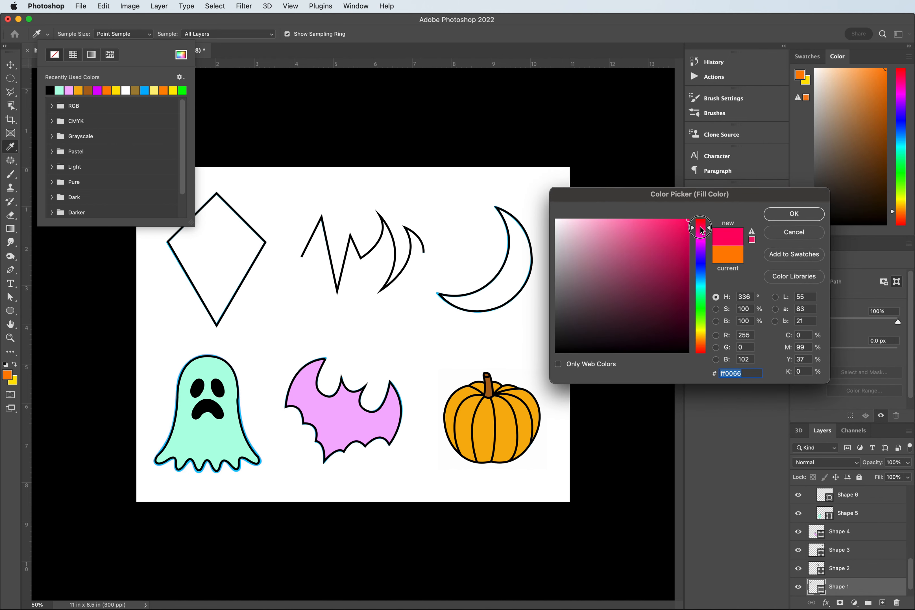
pyautogui.moveTo(703, 227); pyautogui.dragTo(704, 219)
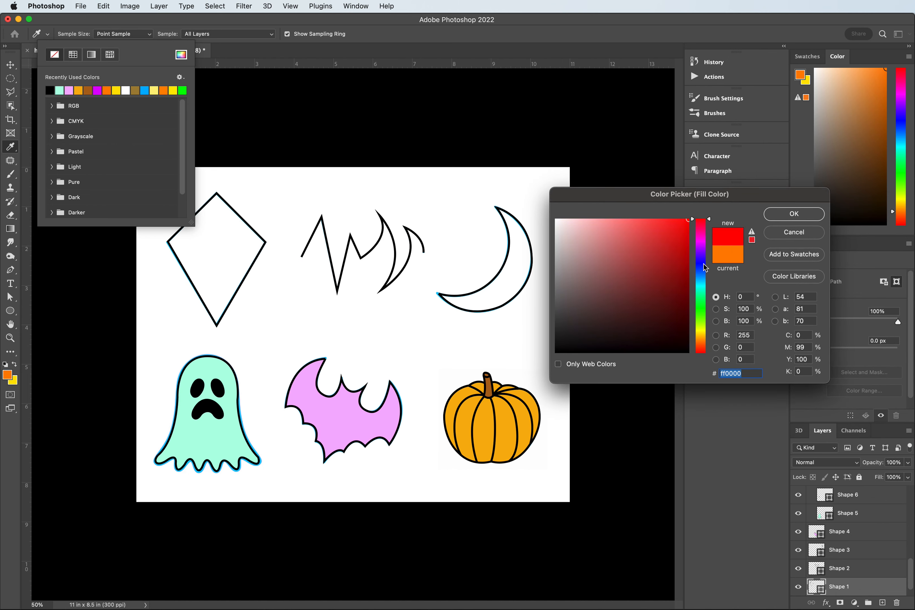
pyautogui.click(685, 283)
pyautogui.moveTo(685, 282); pyautogui.dragTo(661, 258)
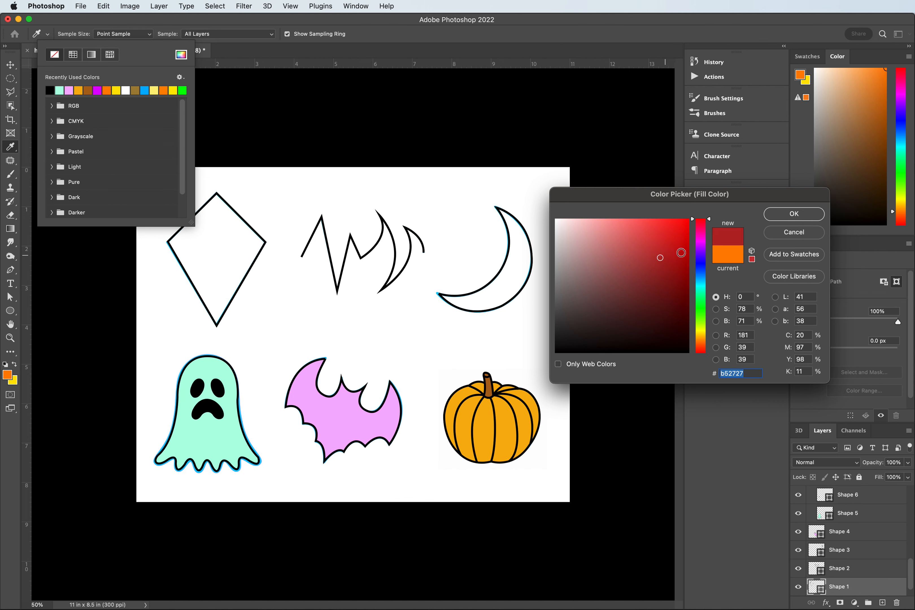
pyautogui.click(781, 215)
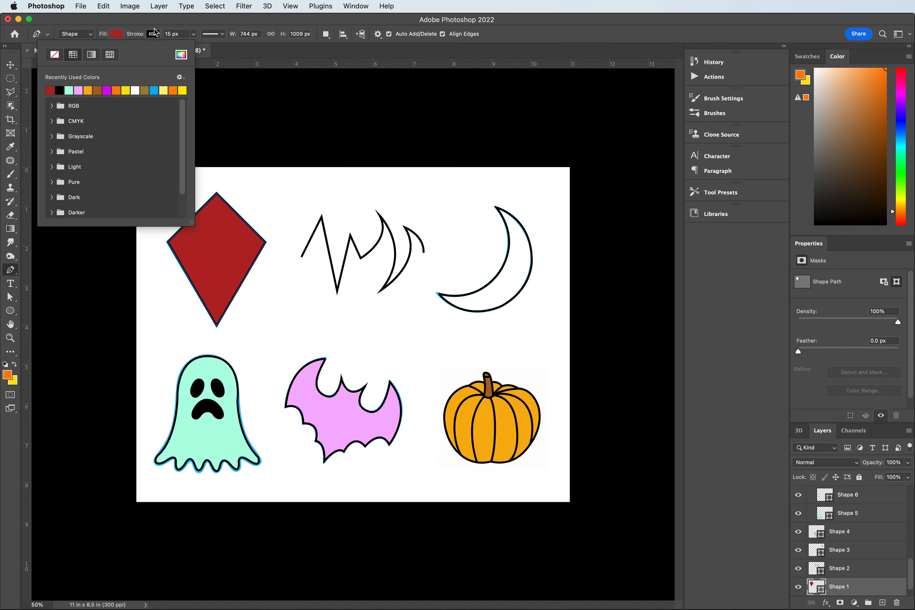
pyautogui.click(174, 23)
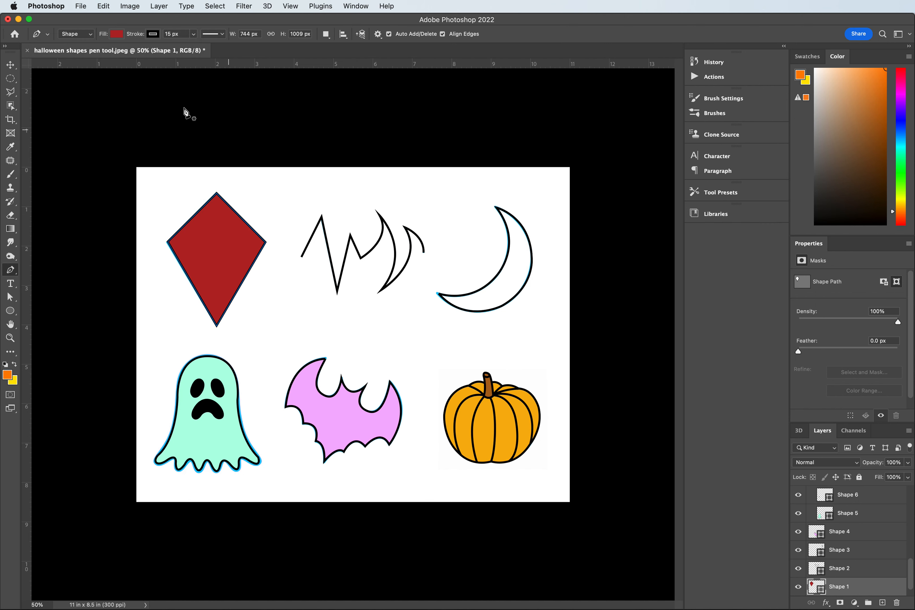
pyautogui.press('v')
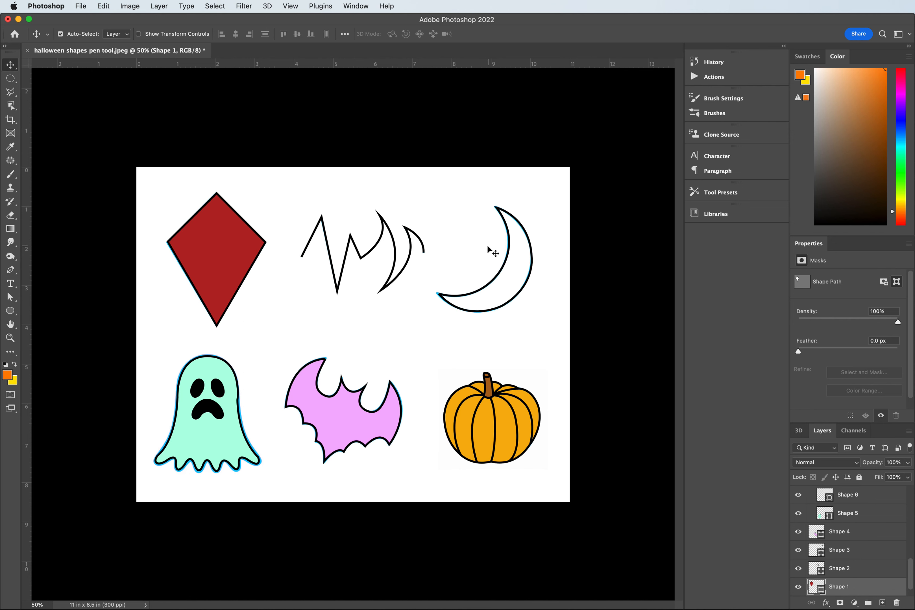
# Fill the crescent moon on the Shape 3 layer with the custom sky blue 33cbfd.
pyautogui.click(508, 264)
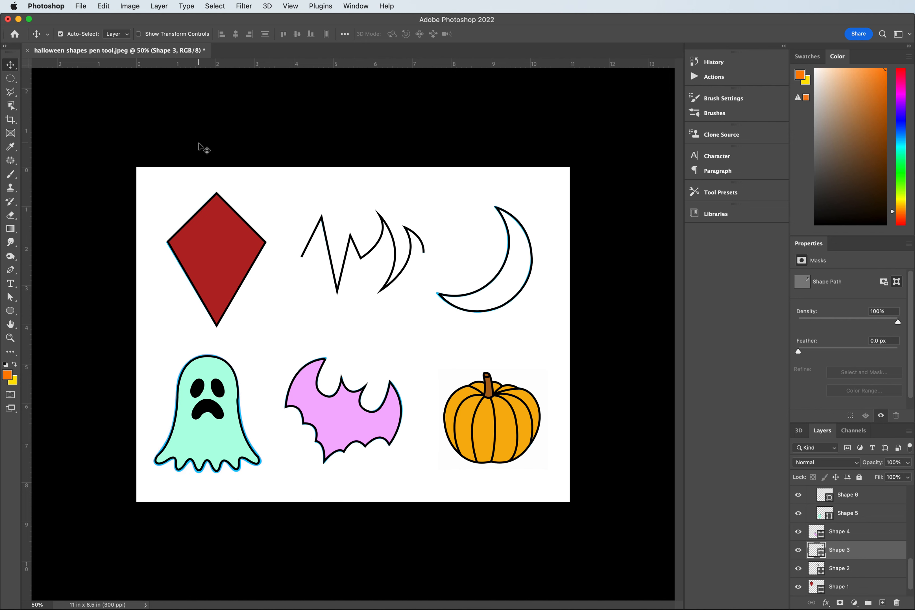
pyautogui.click(10, 270)
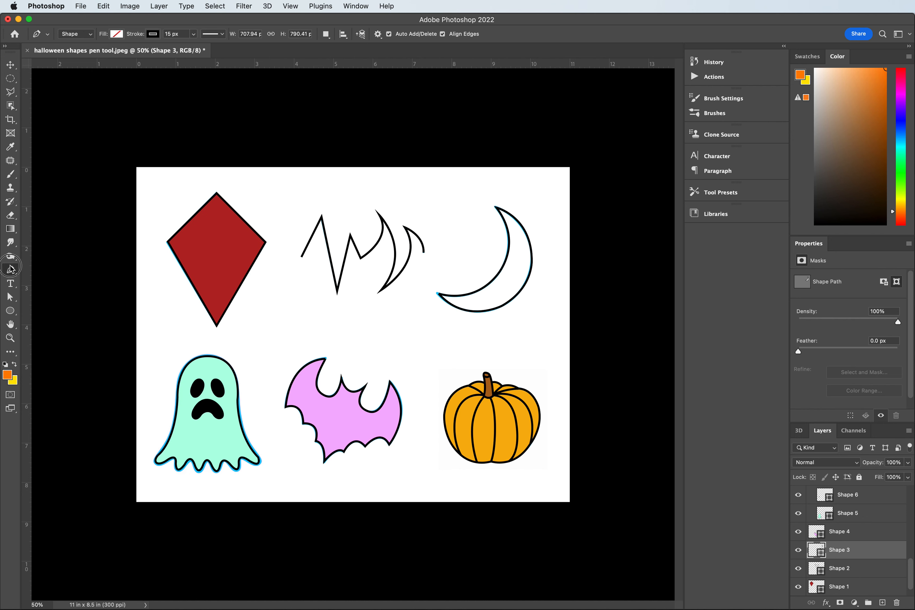
pyautogui.click(119, 37)
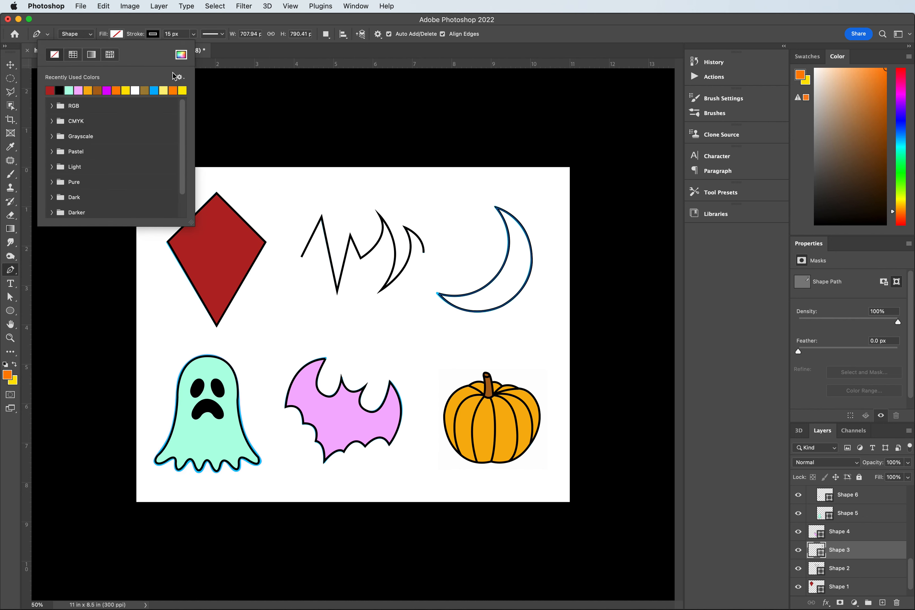
pyautogui.click(181, 54)
pyautogui.moveTo(696, 294)
pyautogui.mouseDown()
pyautogui.moveTo(698, 276)
pyautogui.moveTo(697, 283)
pyautogui.mouseUp()
pyautogui.moveTo(653, 226); pyautogui.dragTo(663, 220)
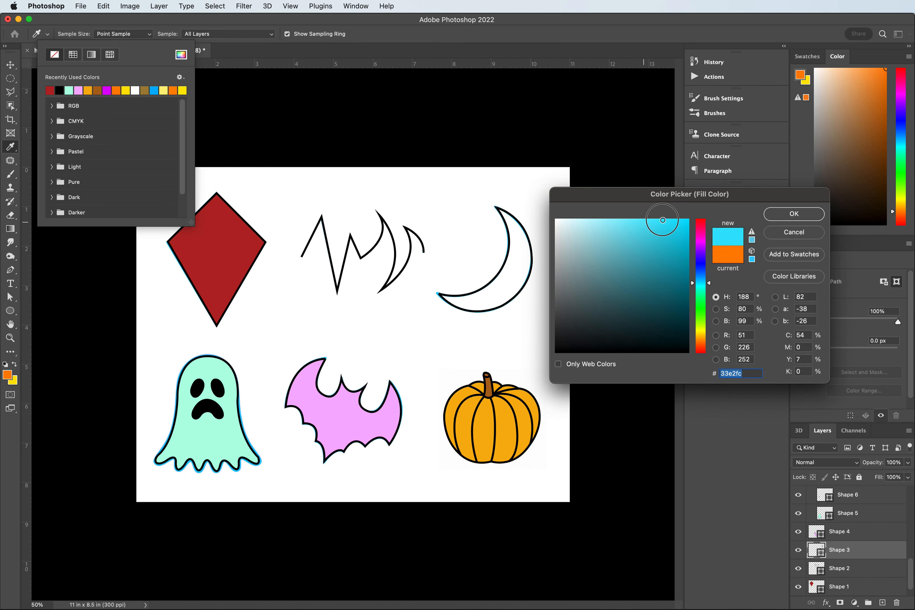
pyautogui.moveTo(698, 283); pyautogui.dragTo(698, 280)
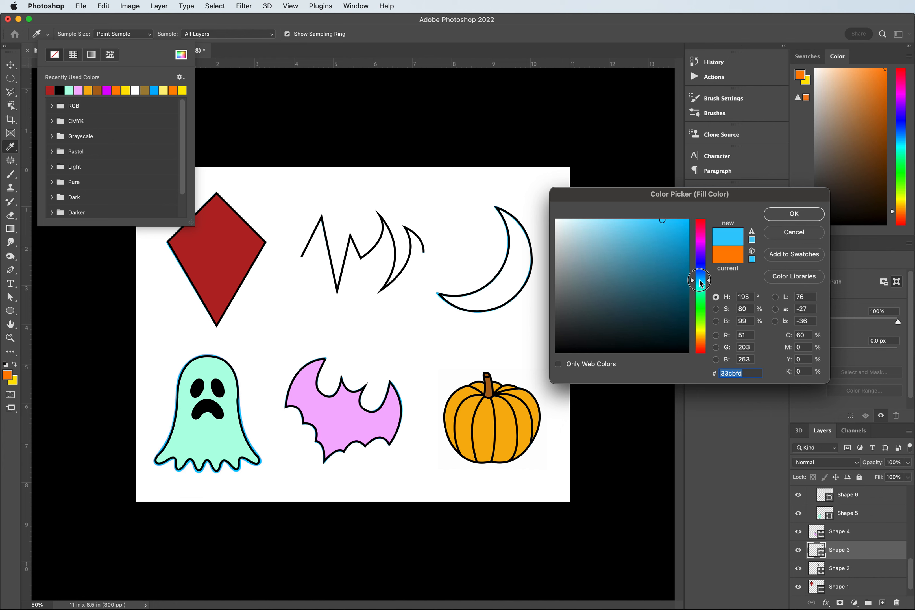
pyautogui.click(785, 213)
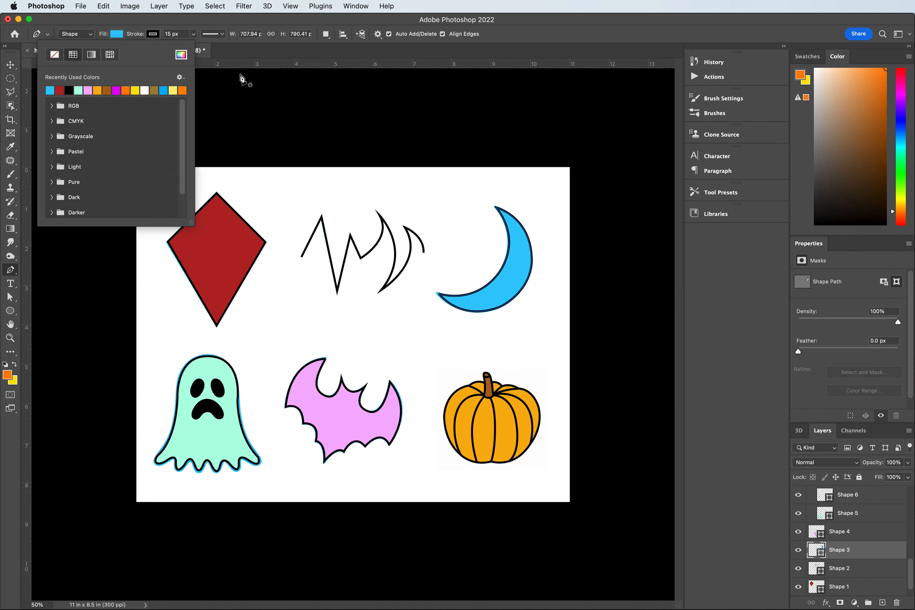
pyautogui.click(168, 24)
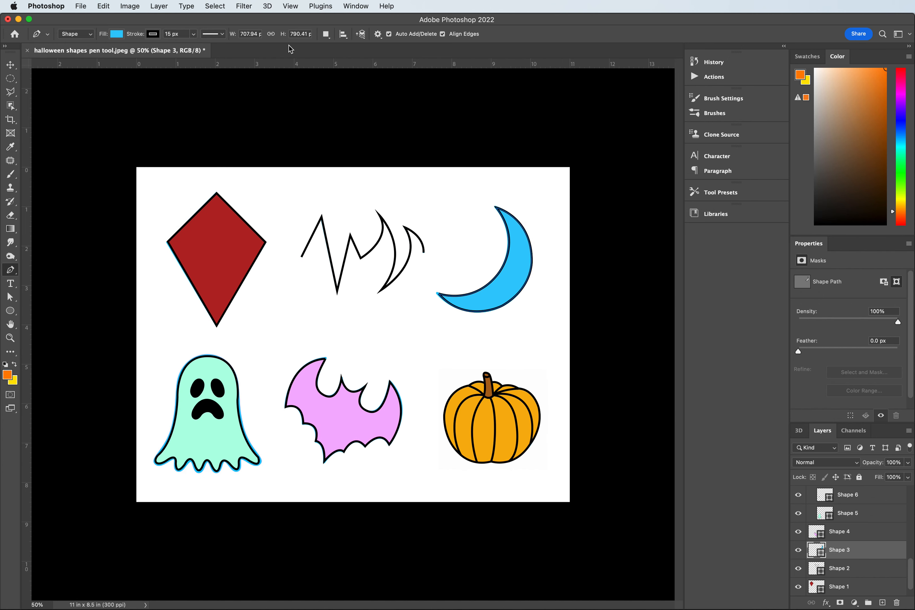